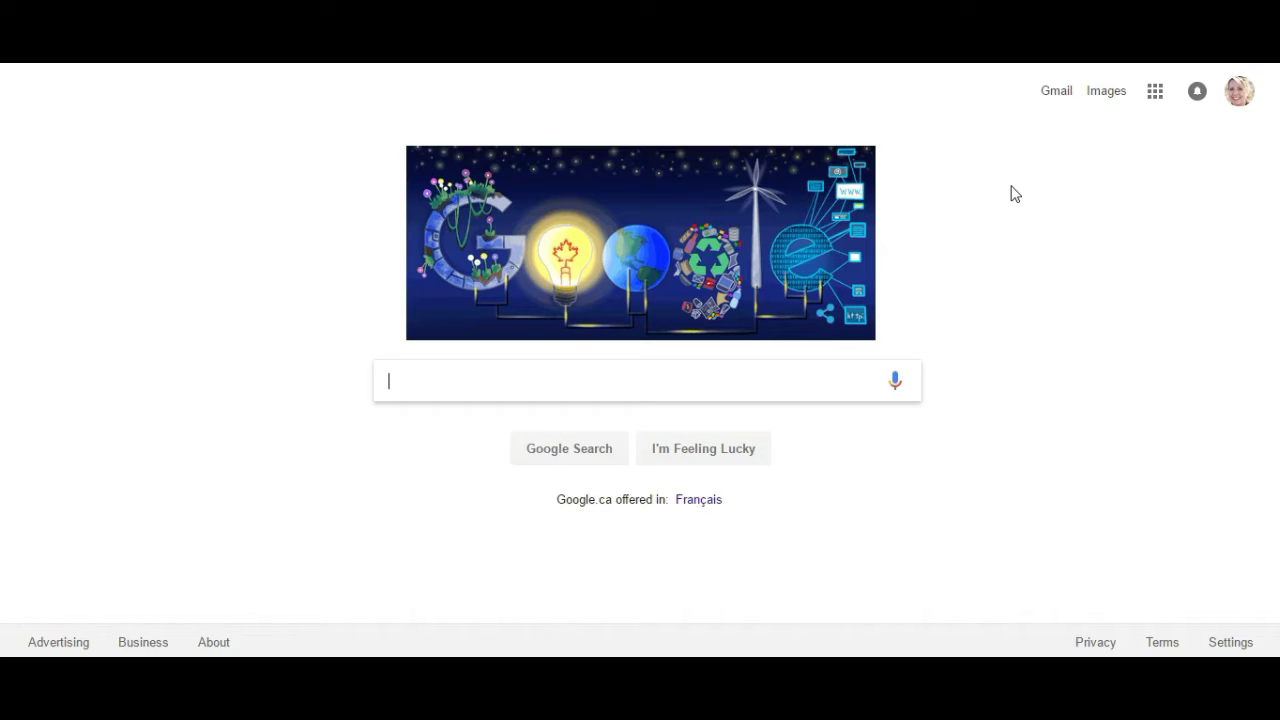
Step: Search for 'google drive' and open Drive from the Google apps grid to reach Test Folder
type("goog")
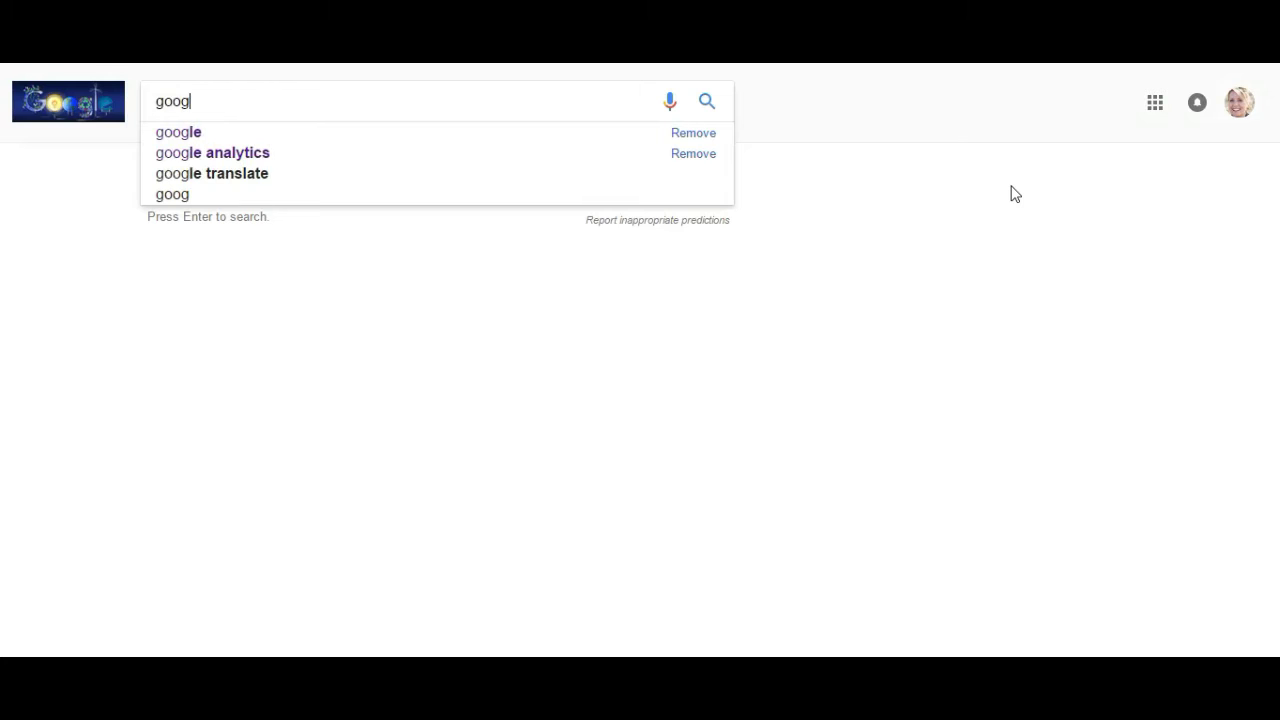
type("le drive")
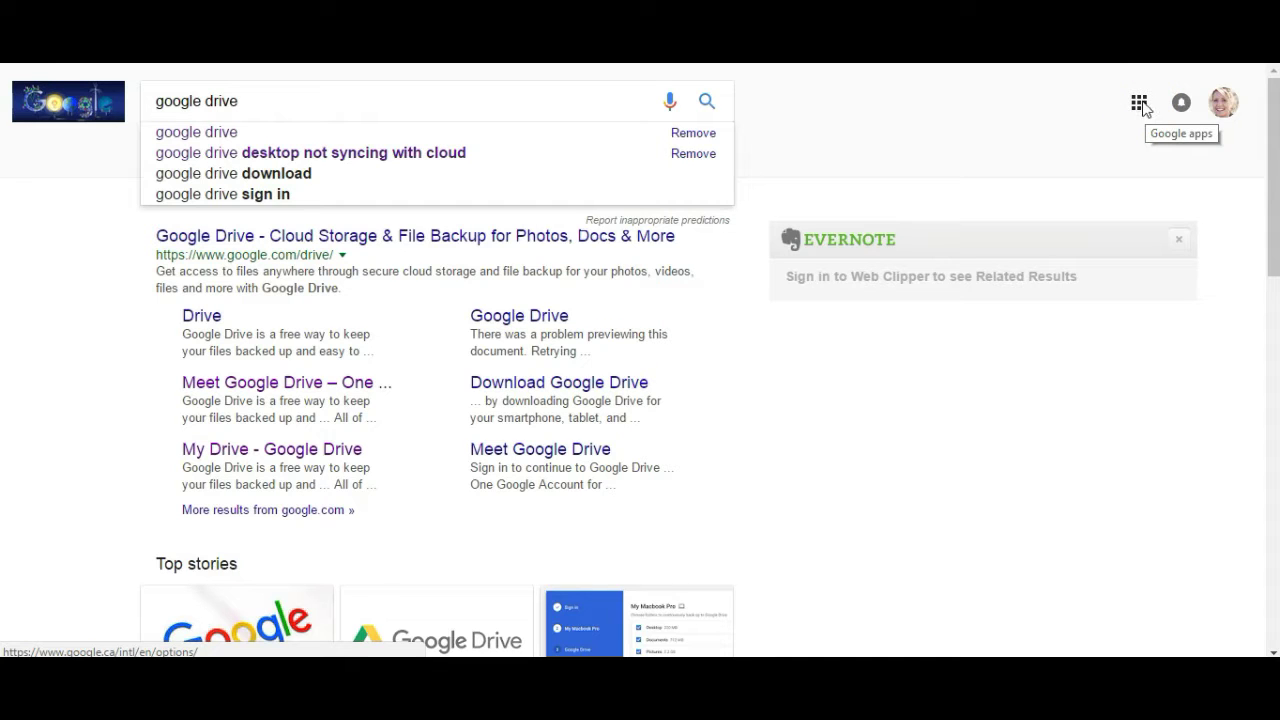
left_click(1141, 104)
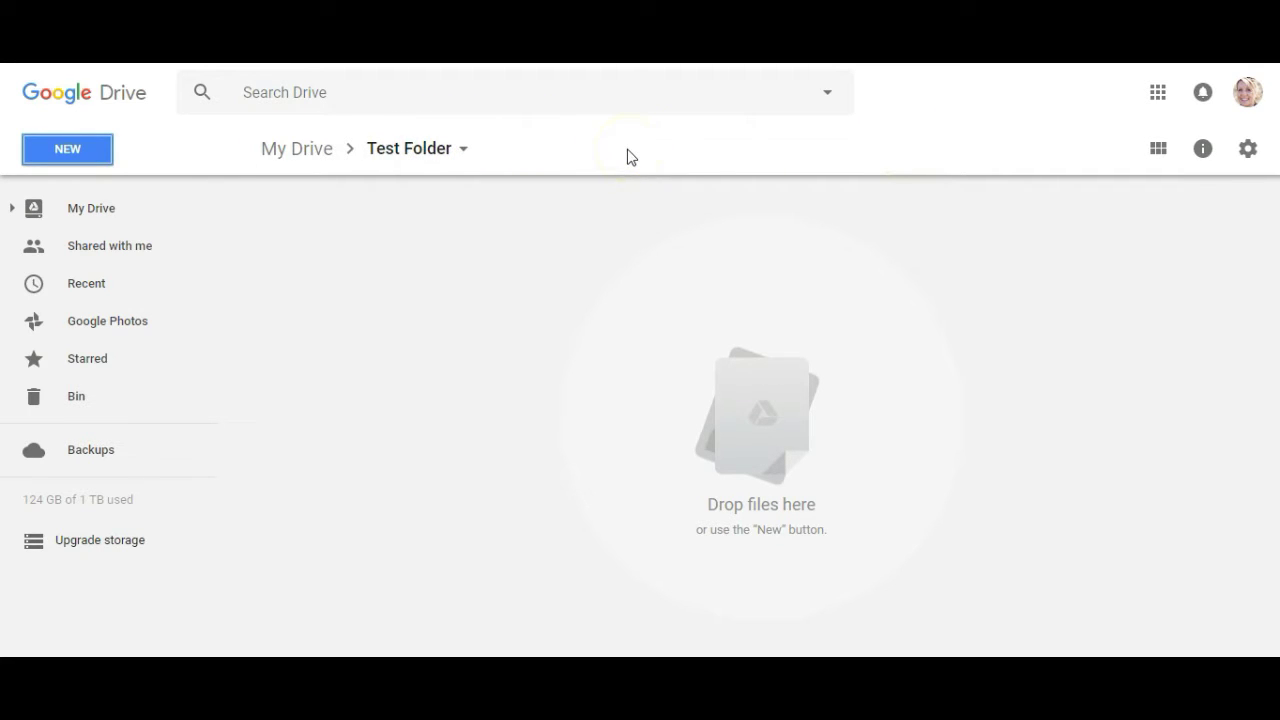
Step: Start a new Google Form from a template using Drive's New > More > Google Forms menu
left_click(58, 155)
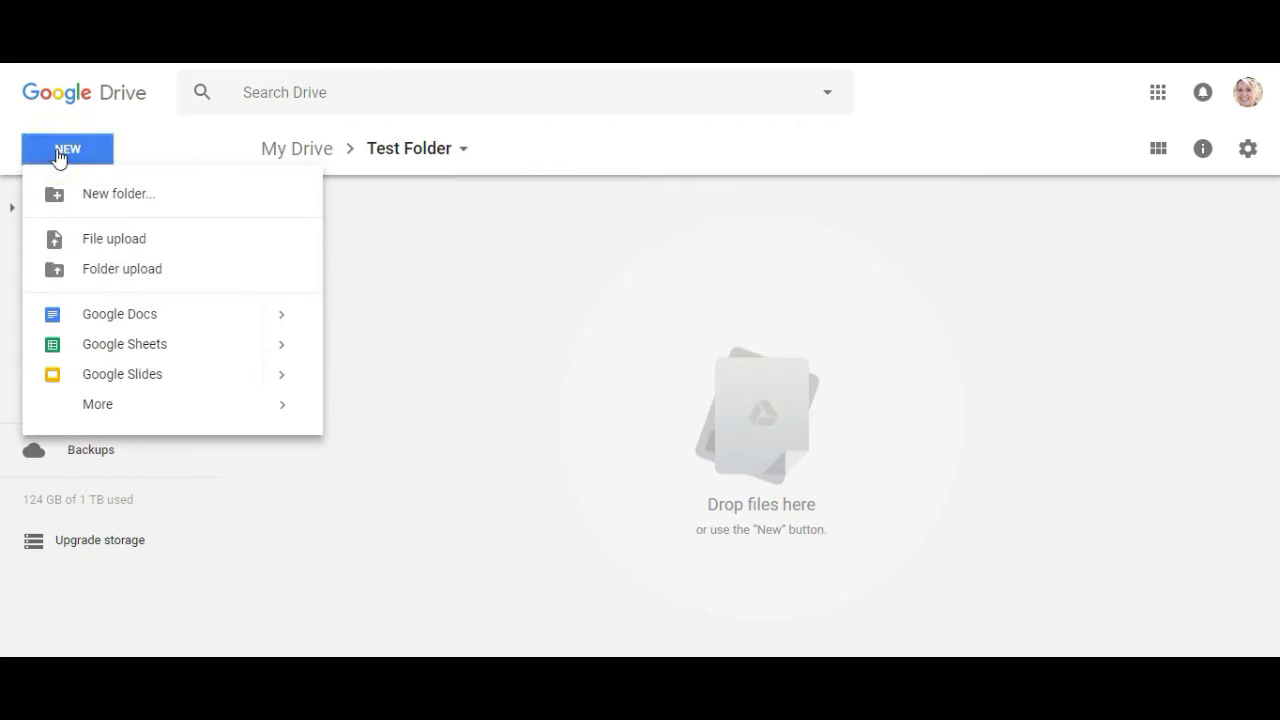
left_click(93, 400)
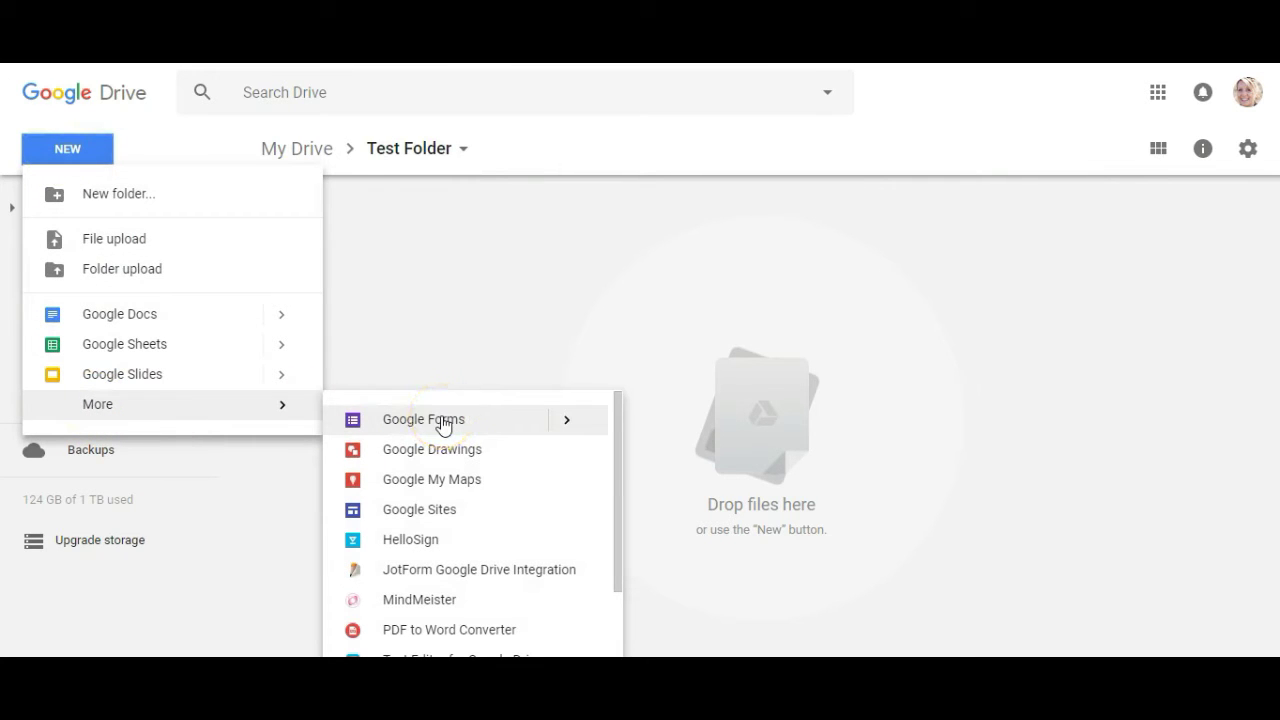
left_click(567, 421)
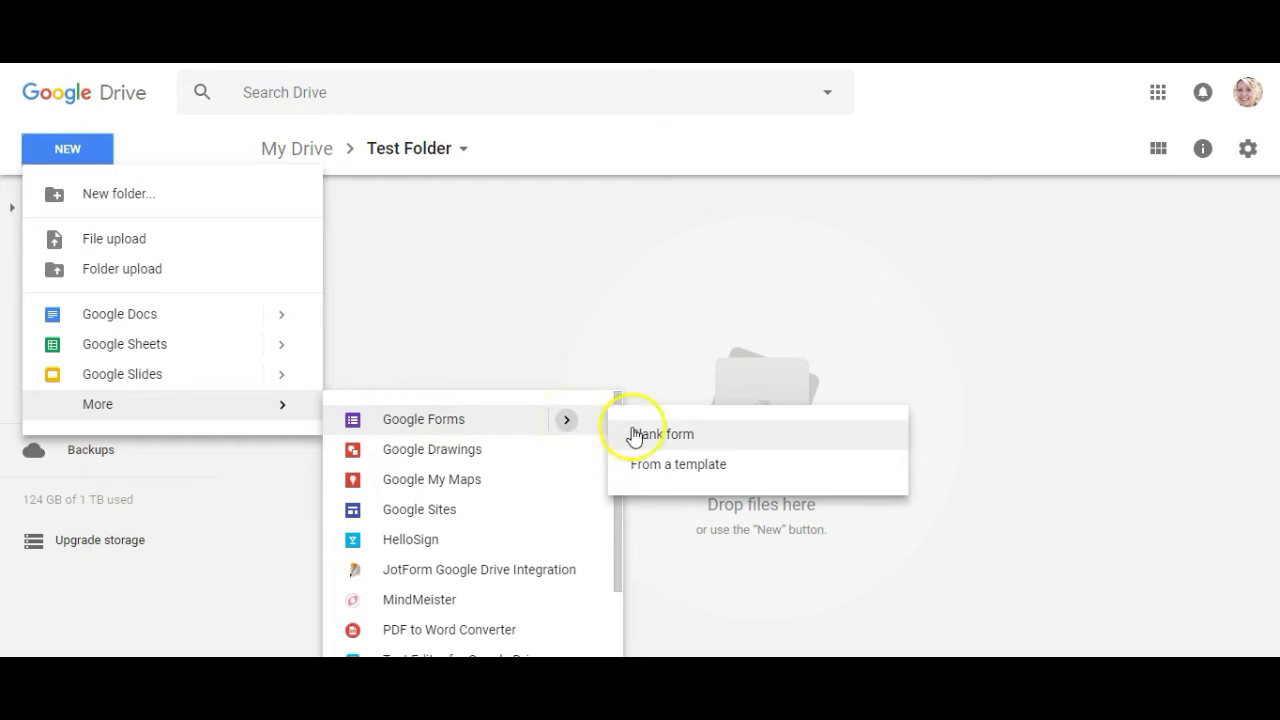
left_click(645, 470)
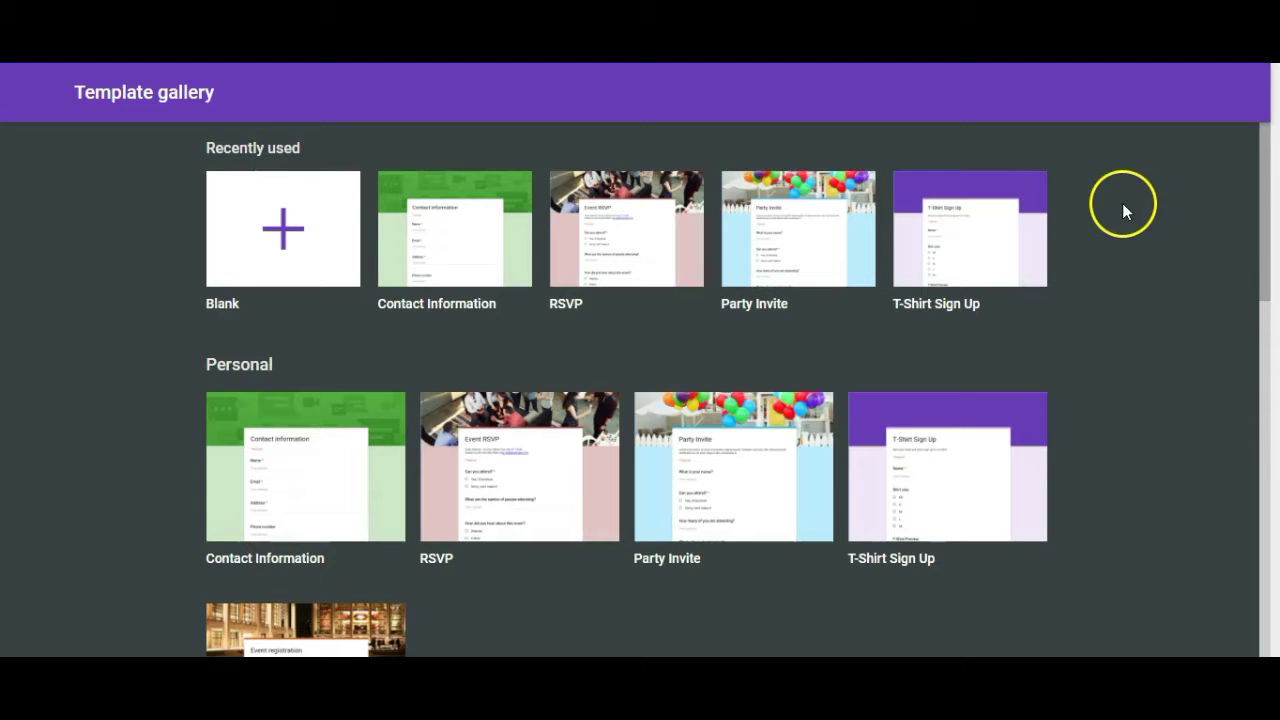
Step: Browse the form template gallery down to the Education templates, then return to Test Folder
scroll(1123, 209, "down", 3)
scroll(1123, 210, "down", 8)
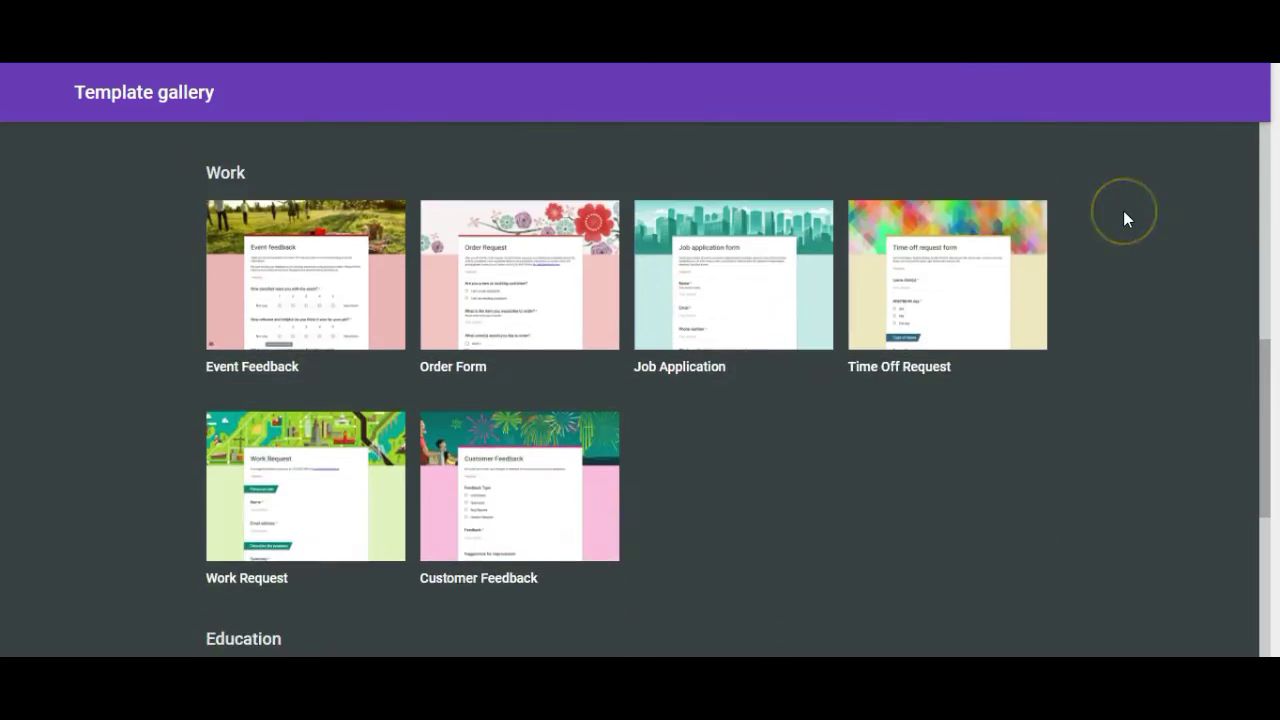
scroll(1123, 219, "down", 2)
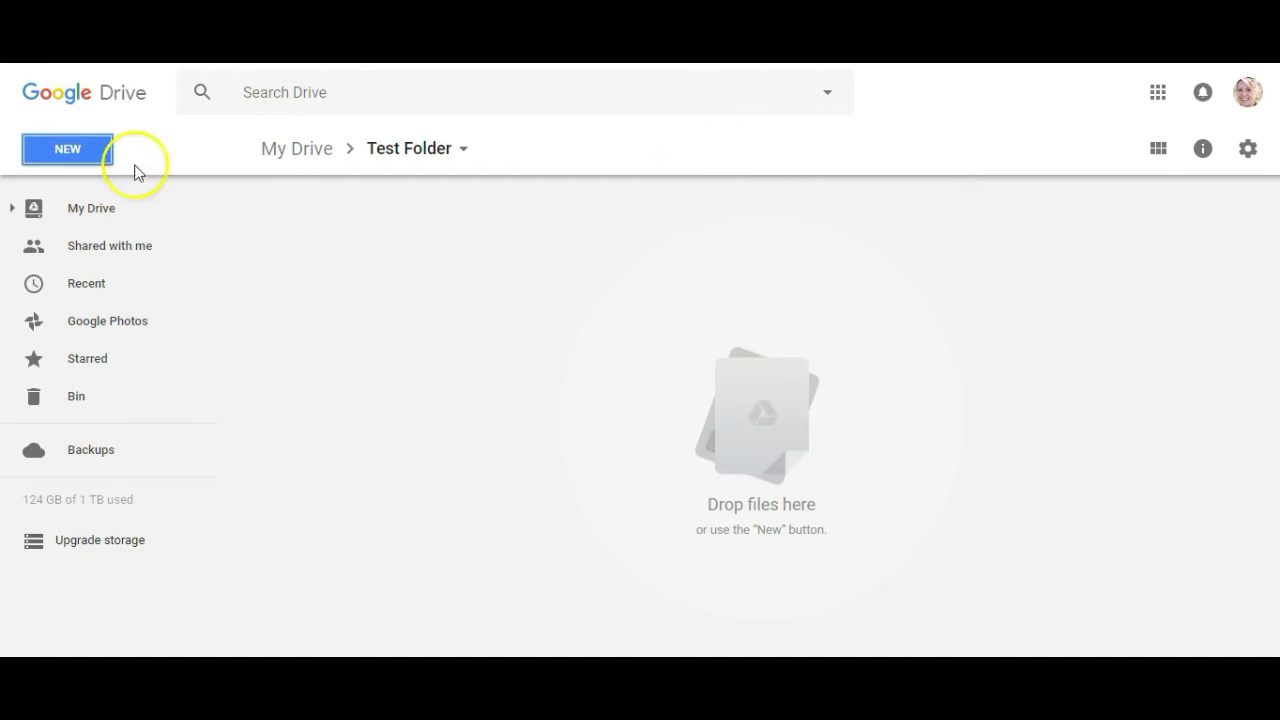
Step: Create a blank Google Form from Drive's New > More > Google Forms menu
left_click(72, 152)
mouse_move(86, 404)
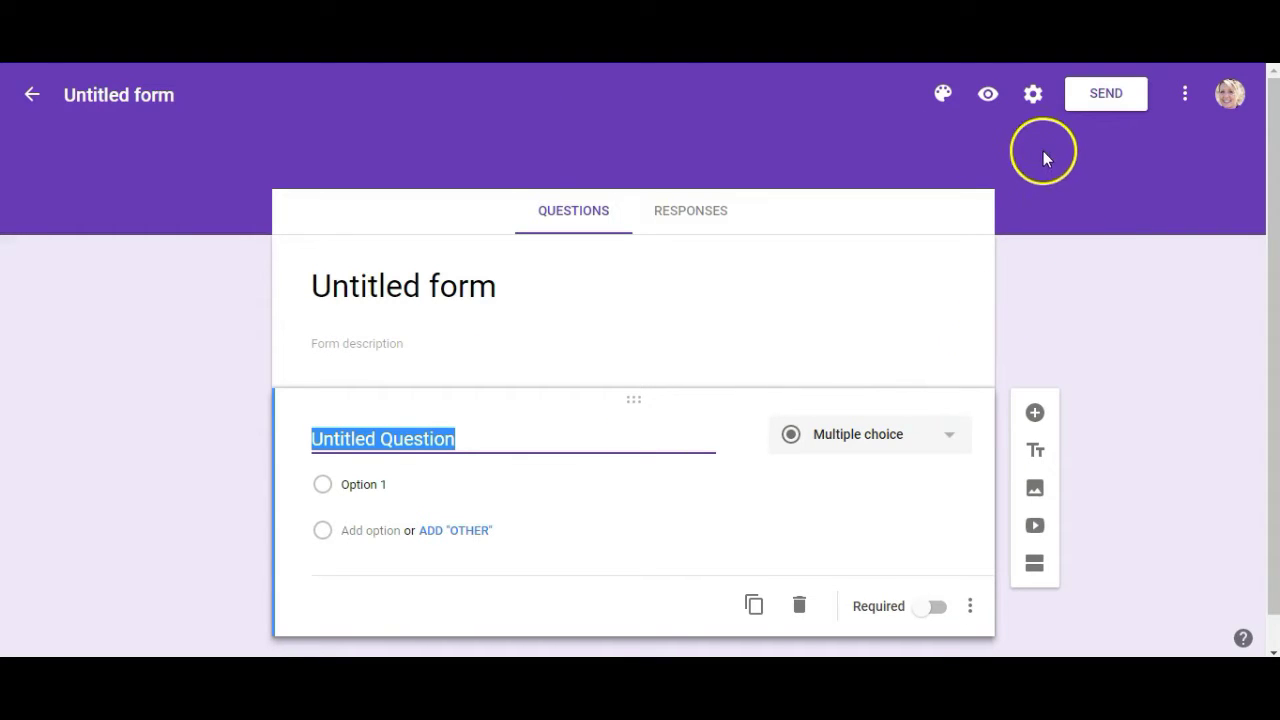
Step: Enable quiz mode in Settings, releasing marks later, after manual review
left_click(1033, 94)
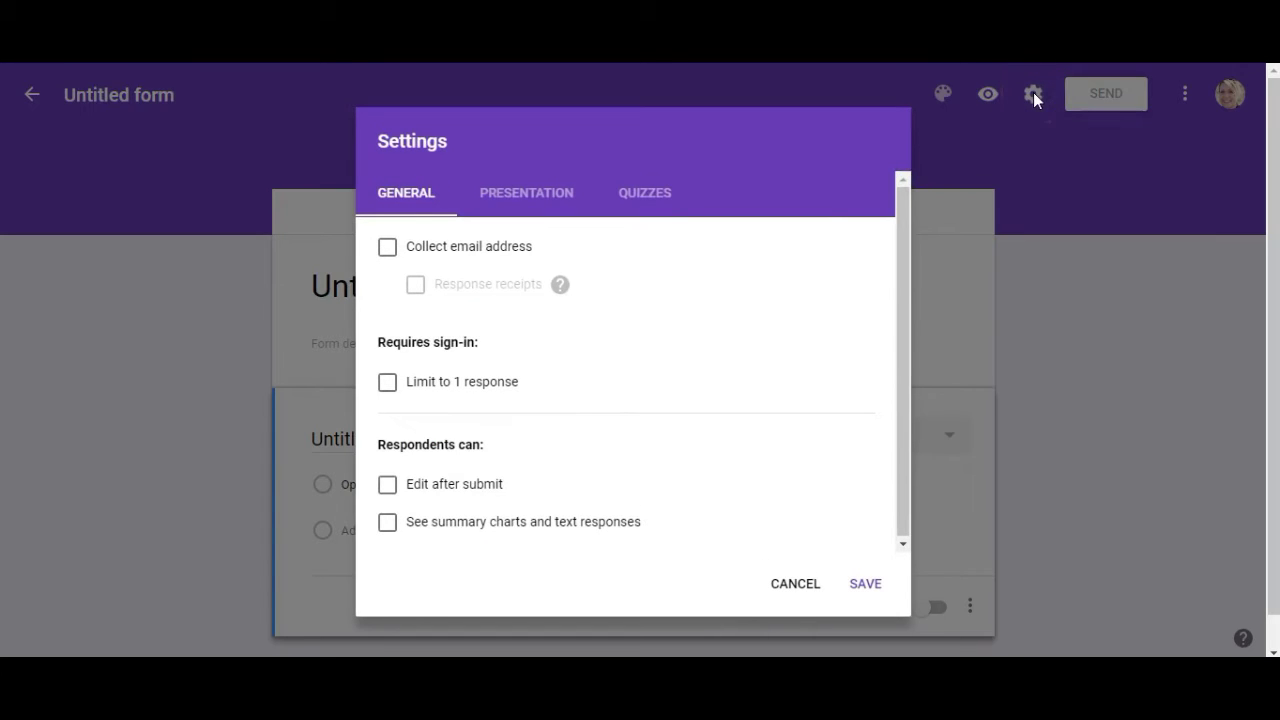
left_click(652, 193)
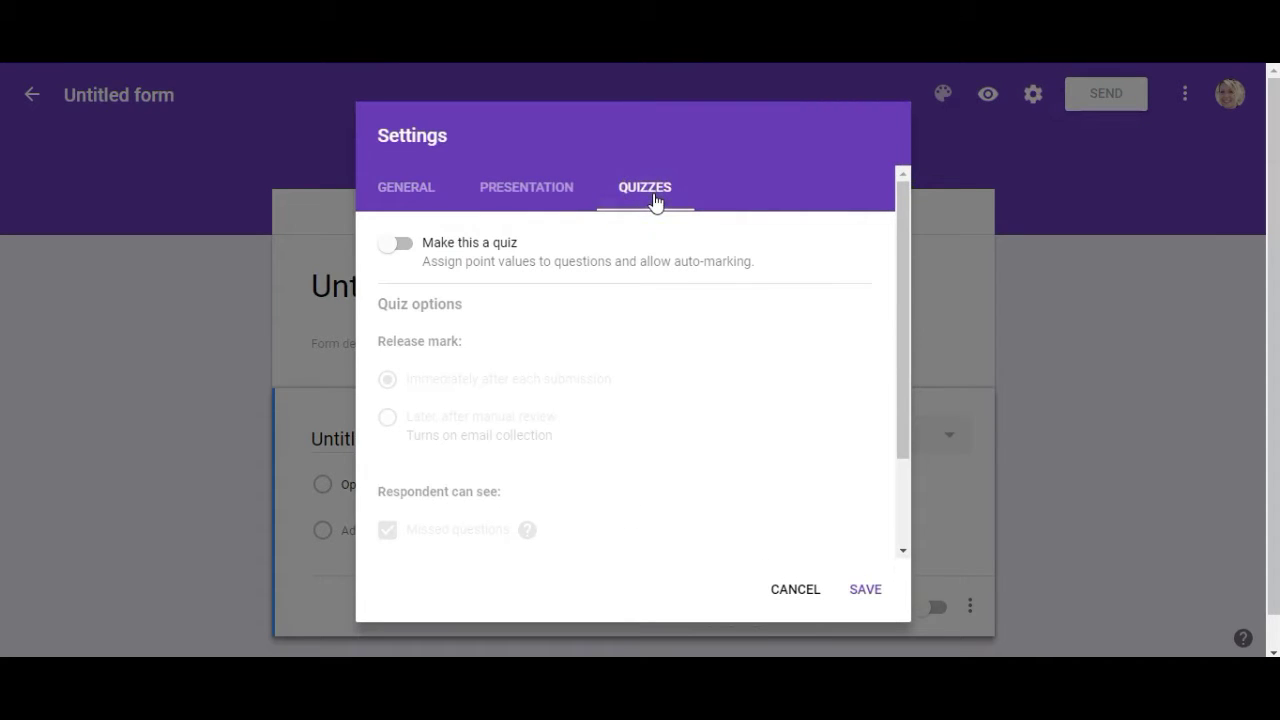
left_click(398, 244)
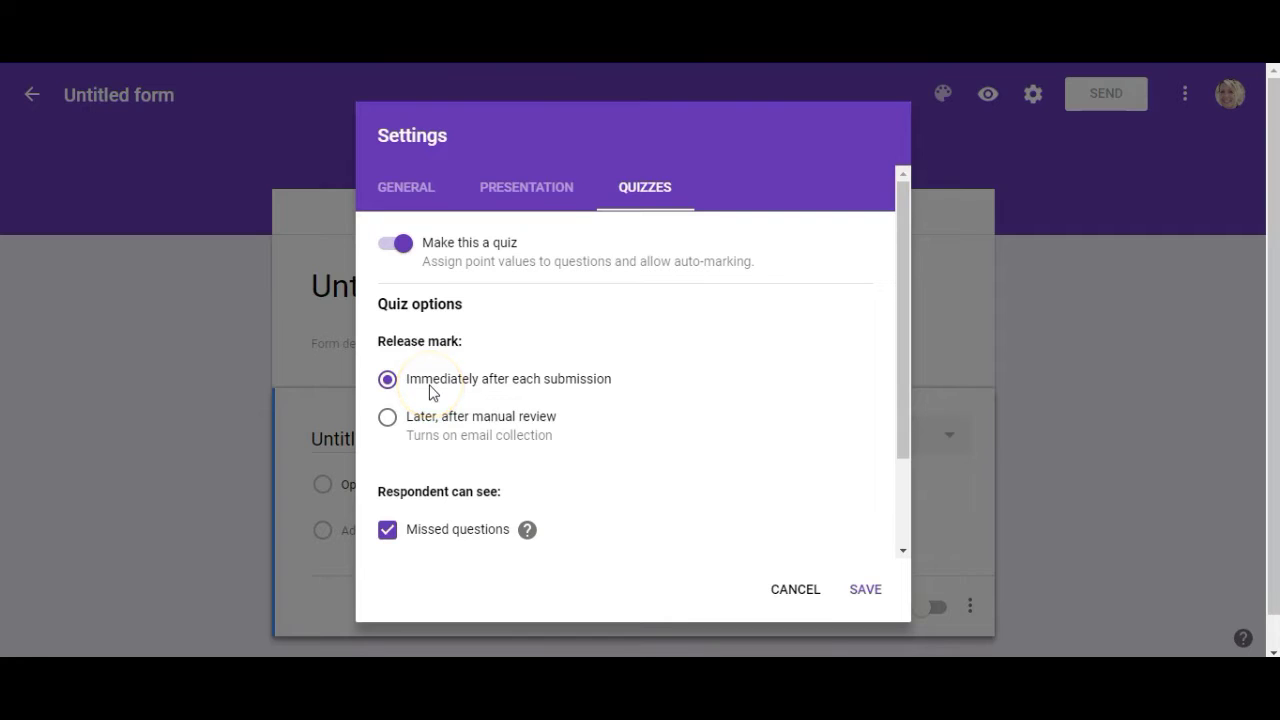
scroll(587, 353, "down", 2)
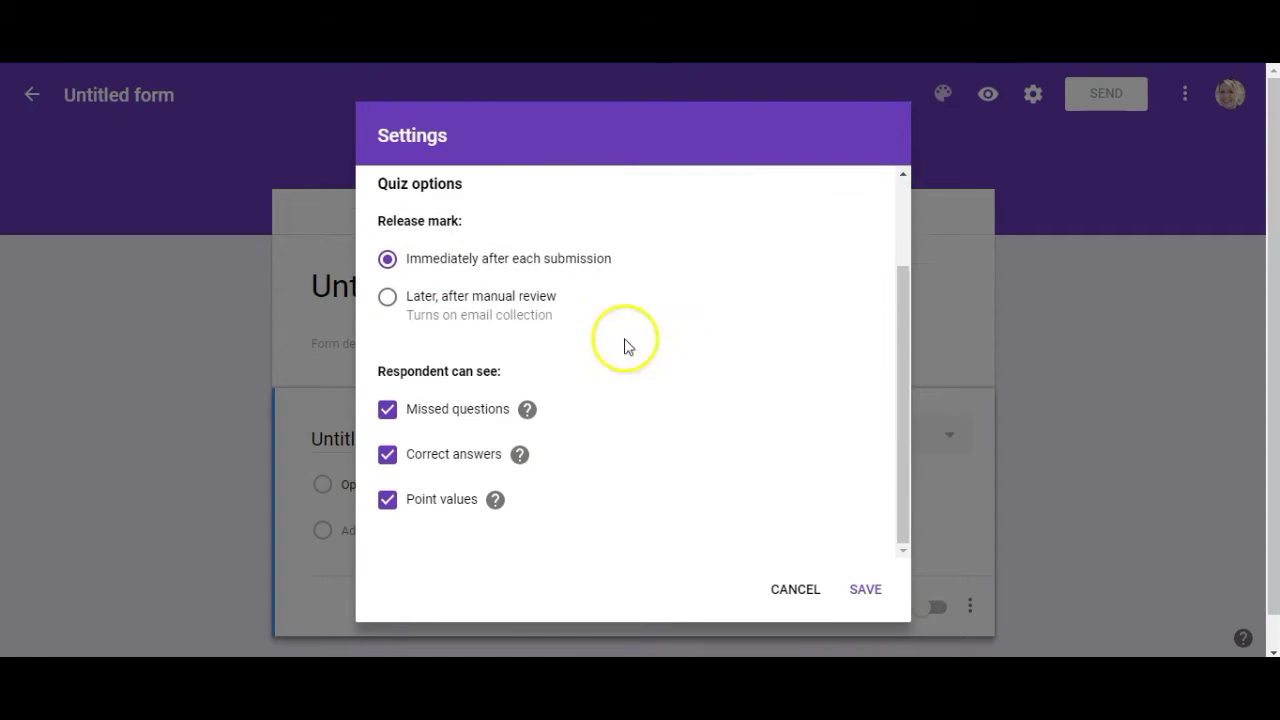
left_click(386, 298)
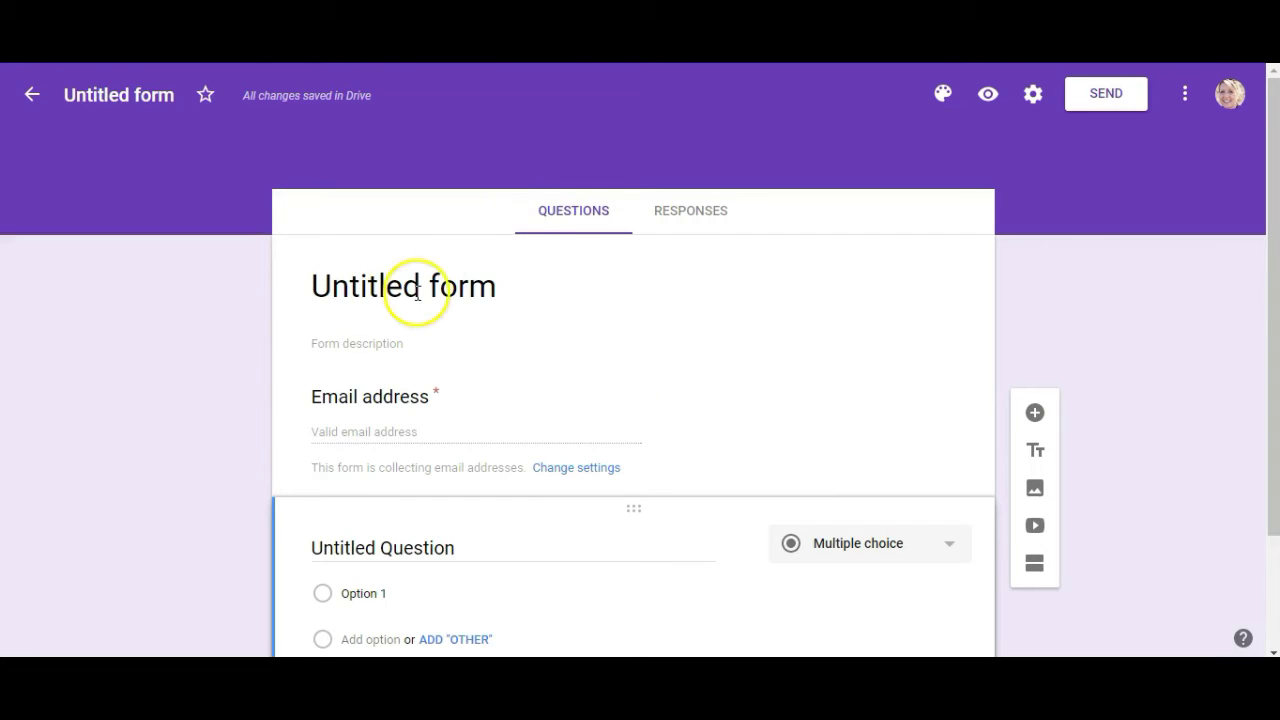
Step: Title the form 'Student Assessment', correcting the typo
left_click(541, 298)
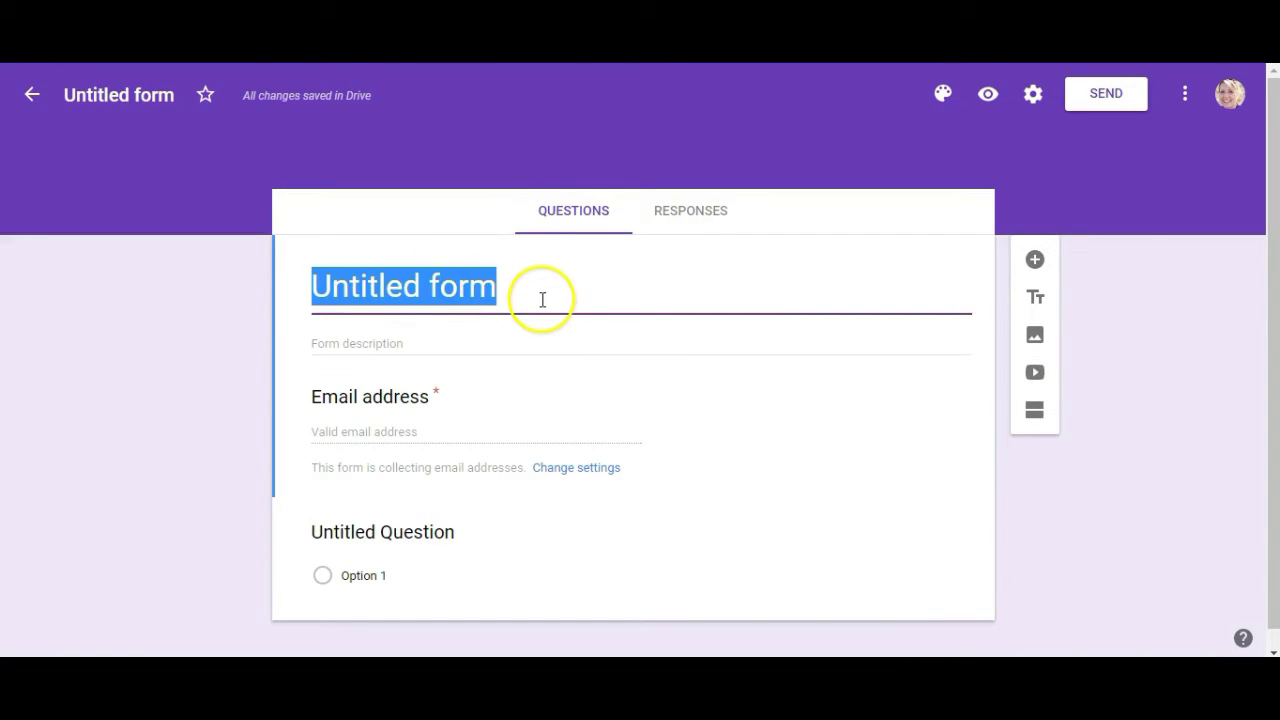
type("Student Assessmne")
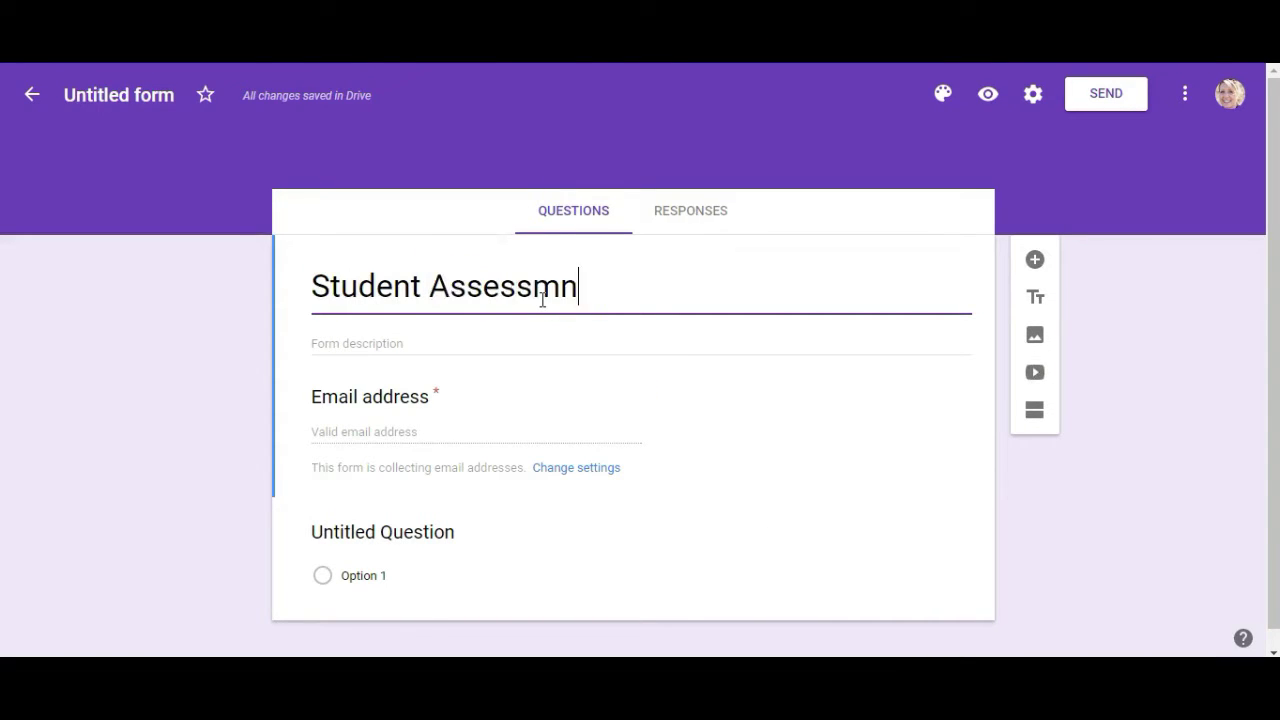
key("BackSpace")
key("BackSpace")
type("em")
key("BackSpace")
type("nt")
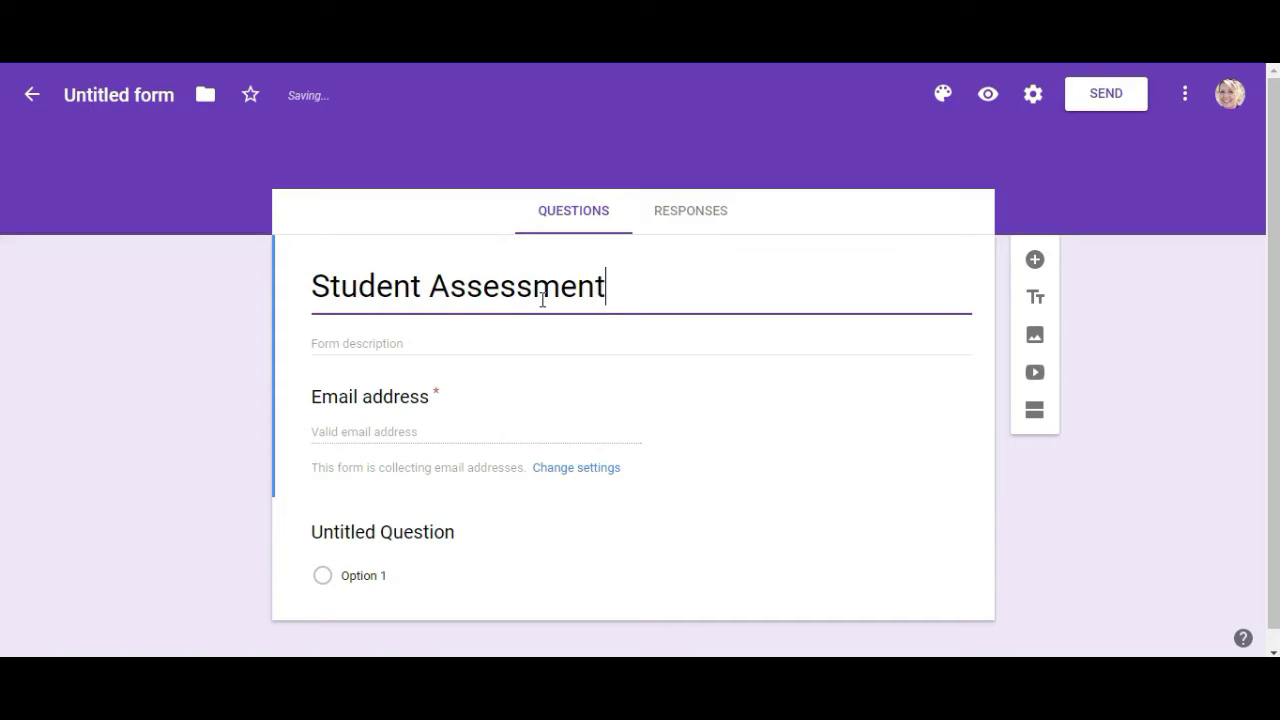
left_click(345, 344)
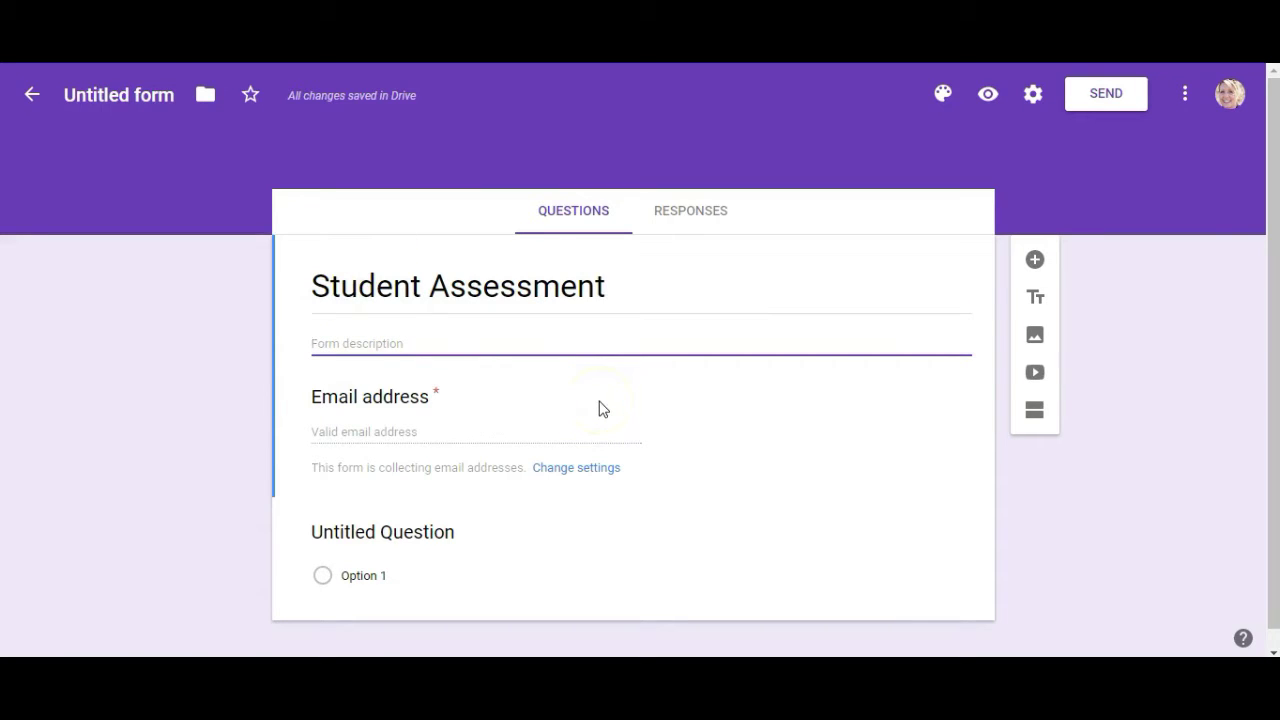
Step: Rename the form's file to 'Student Assessment'
left_click(117, 94)
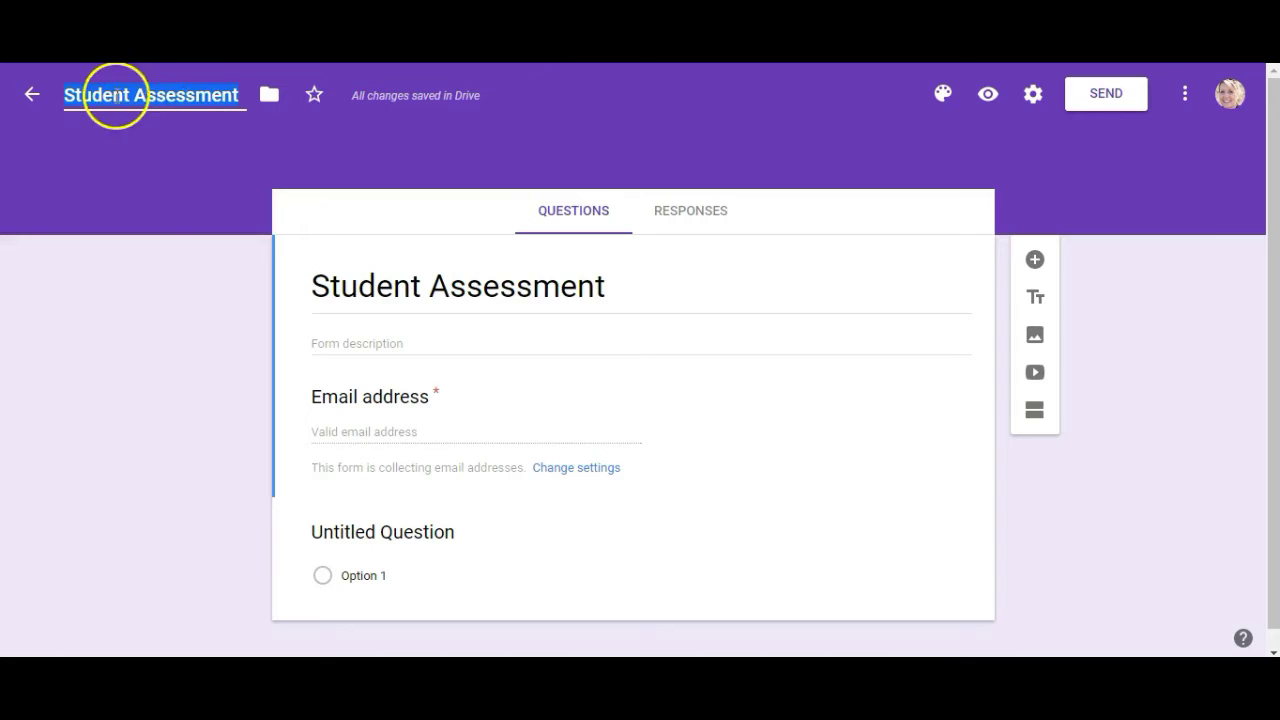
left_click(422, 280)
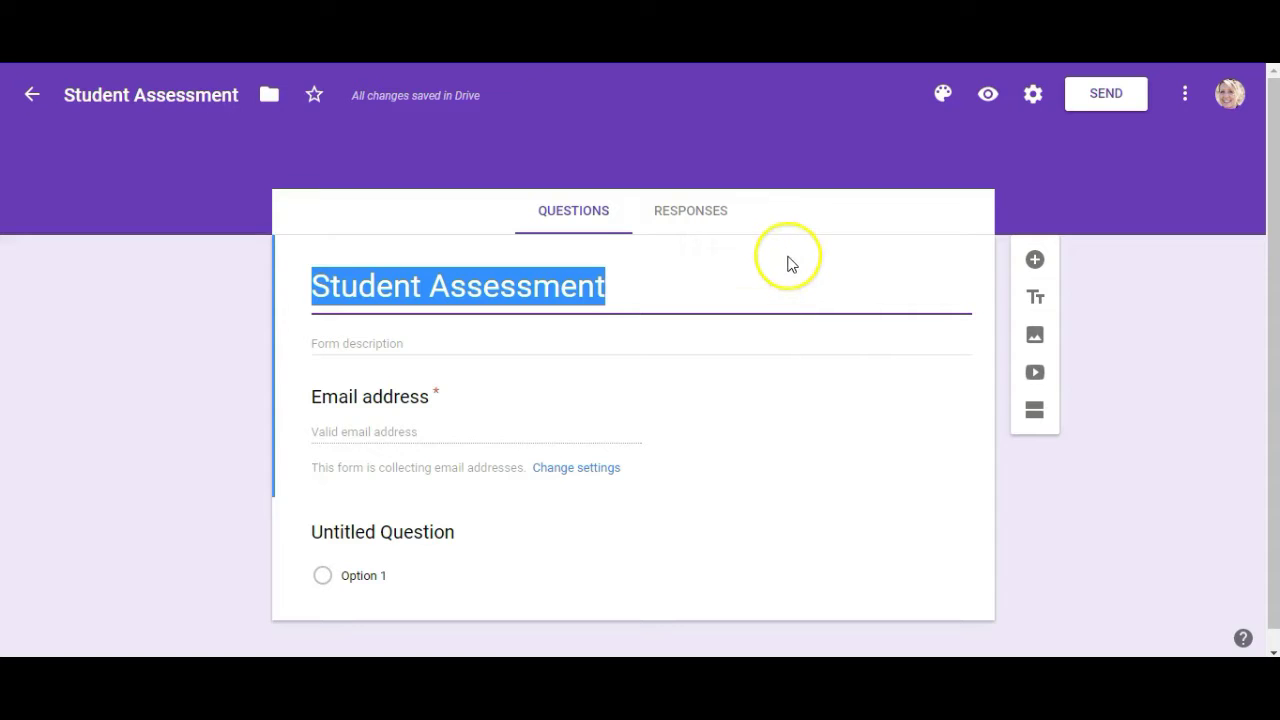
scroll(740, 330, "down", 1)
Step: Uncheck Collect email address in the General settings and save
left_click(407, 426)
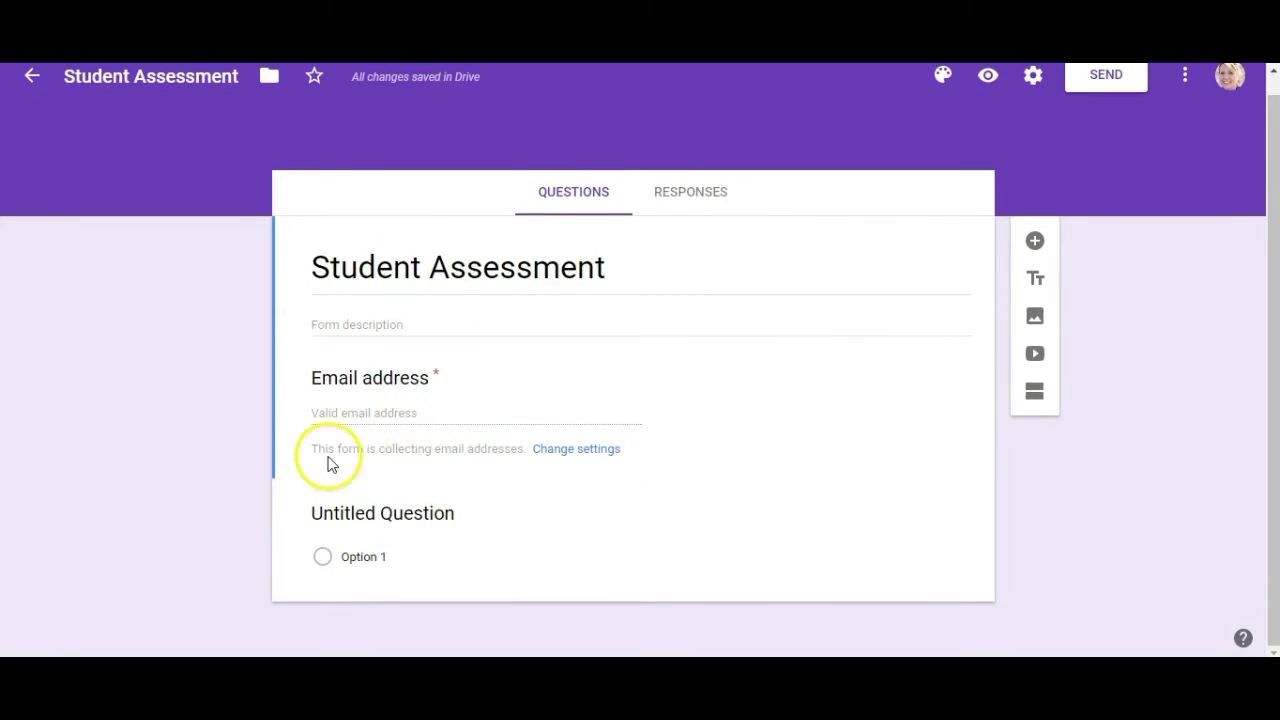
left_click_drag(328, 451, 517, 461)
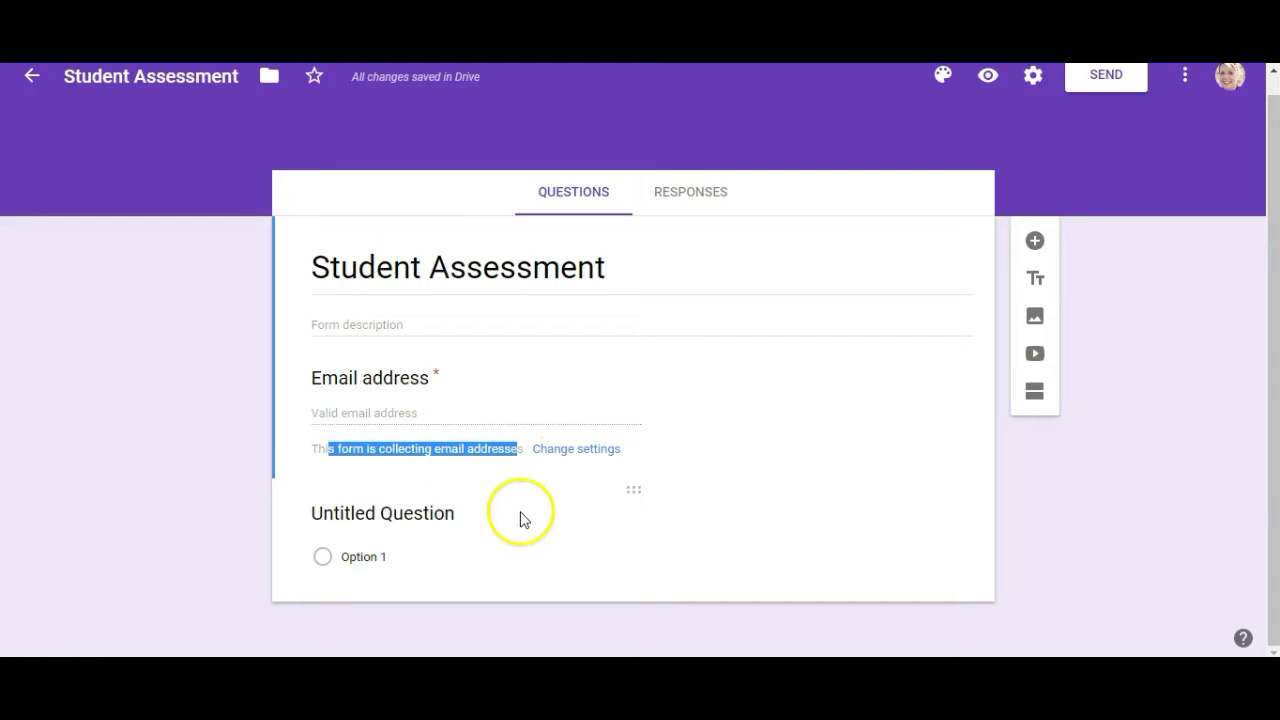
left_click(579, 460)
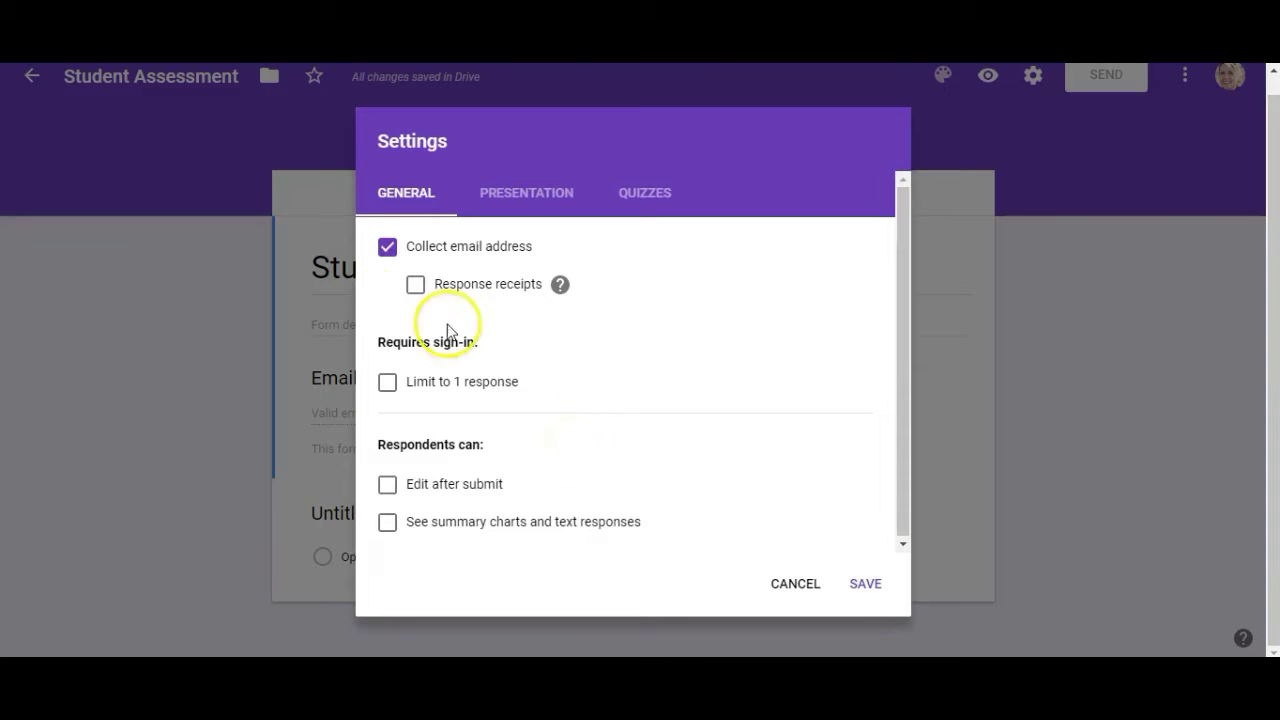
left_click(387, 247)
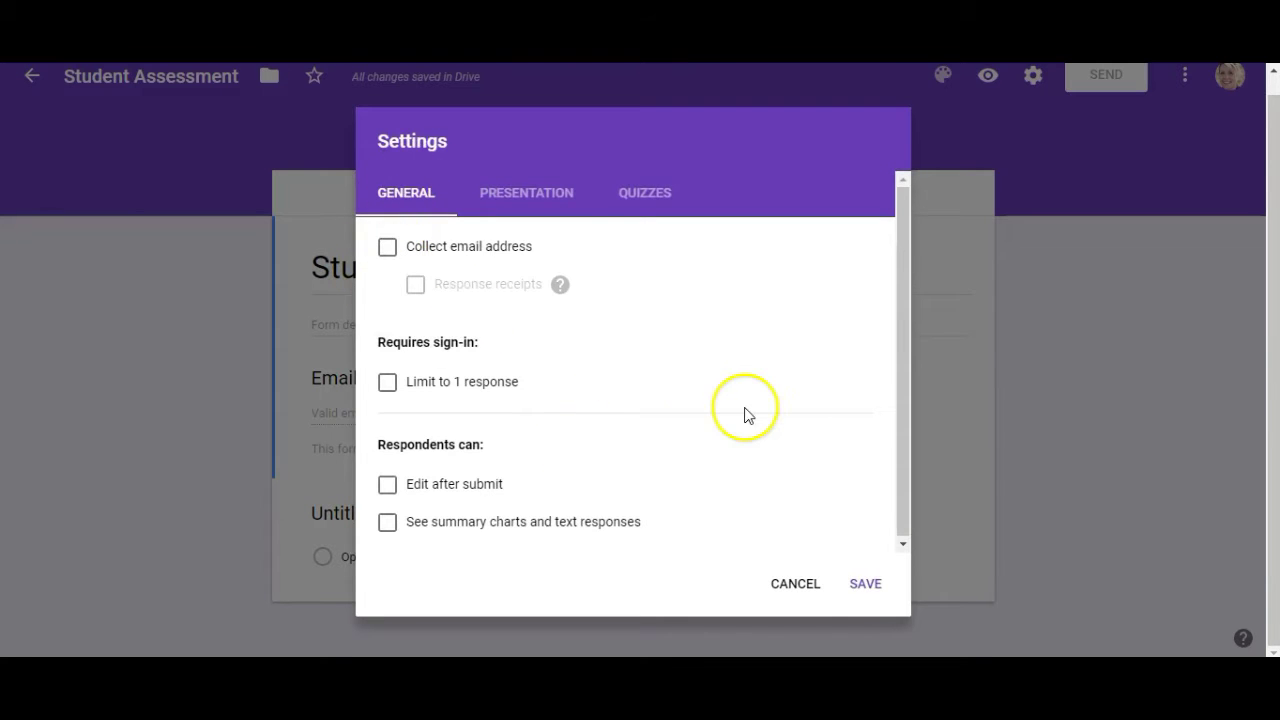
left_click(866, 588)
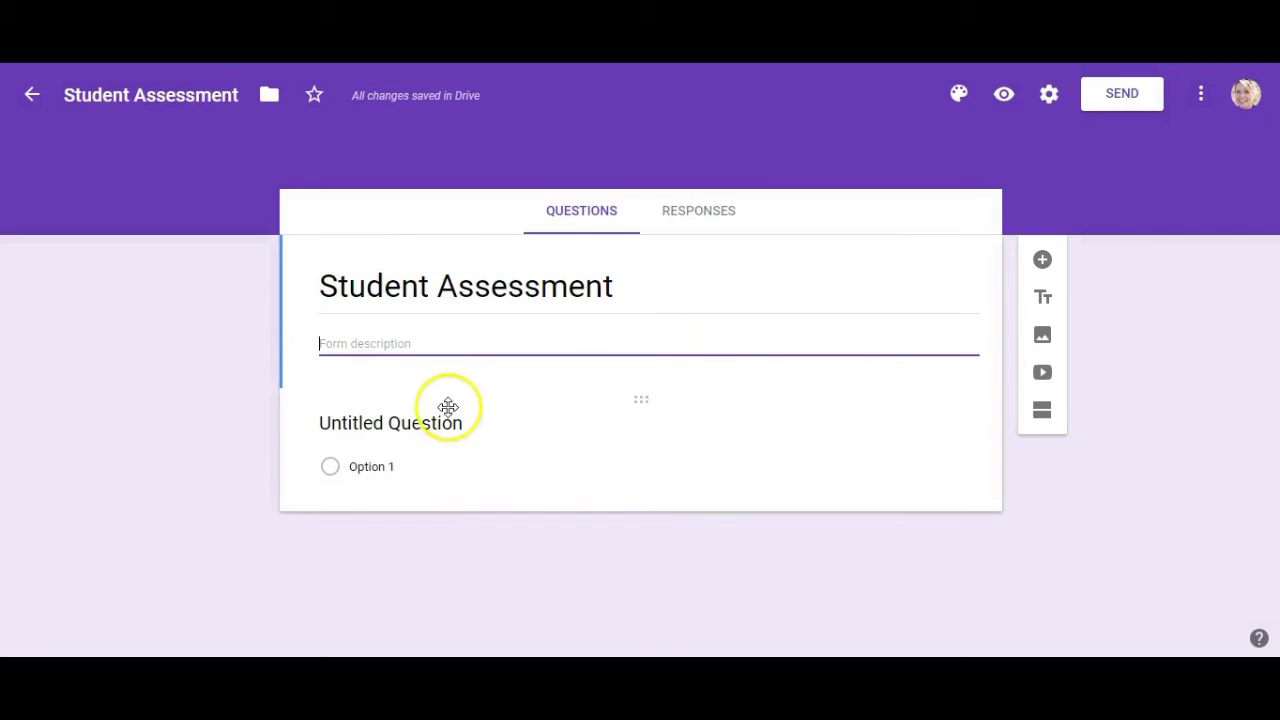
Step: Title the first question 'Have you completed the setup of your Thinkific site yet?'
left_click(456, 432)
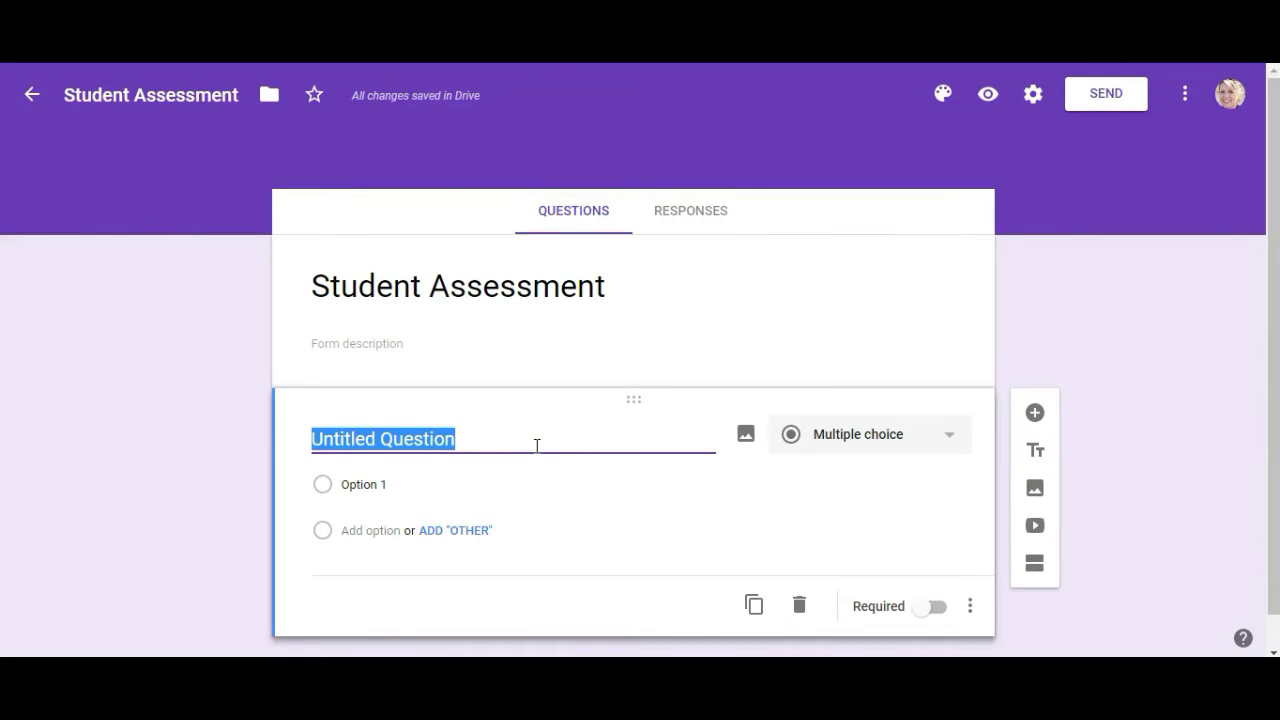
type("H")
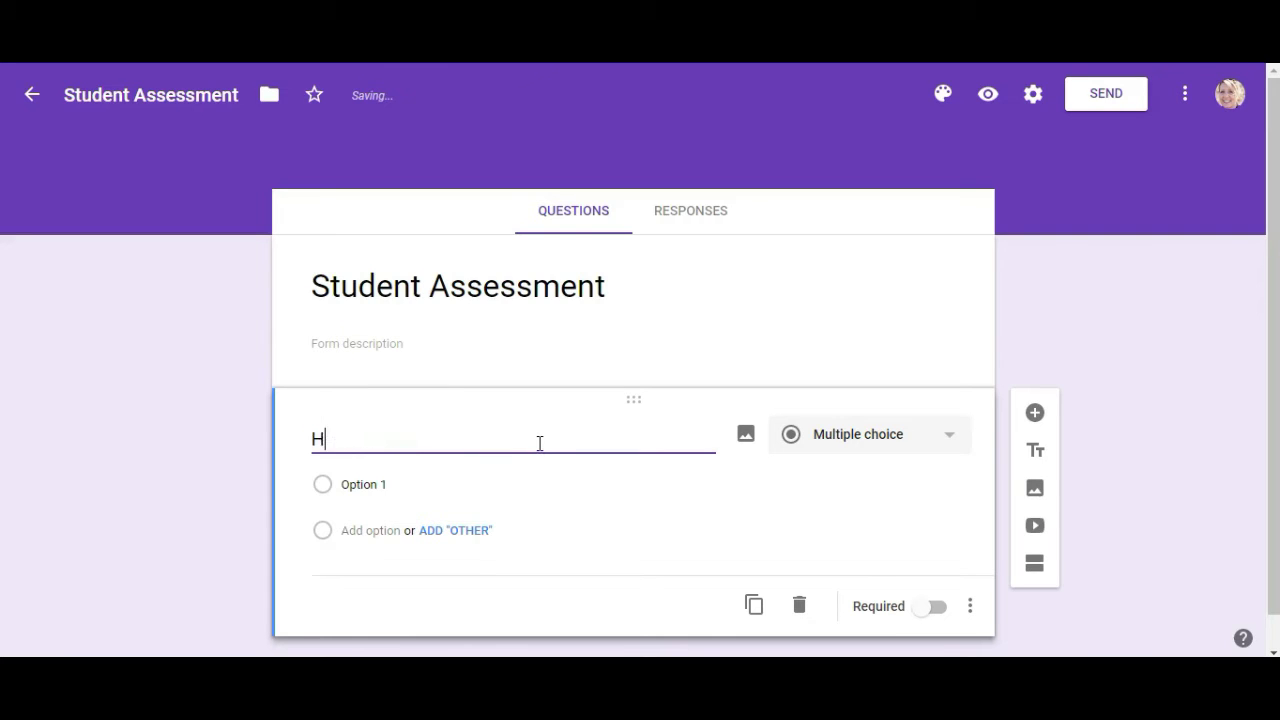
type("aa")
key("BackSpace")
key("BackSpace")
type("ave you com")
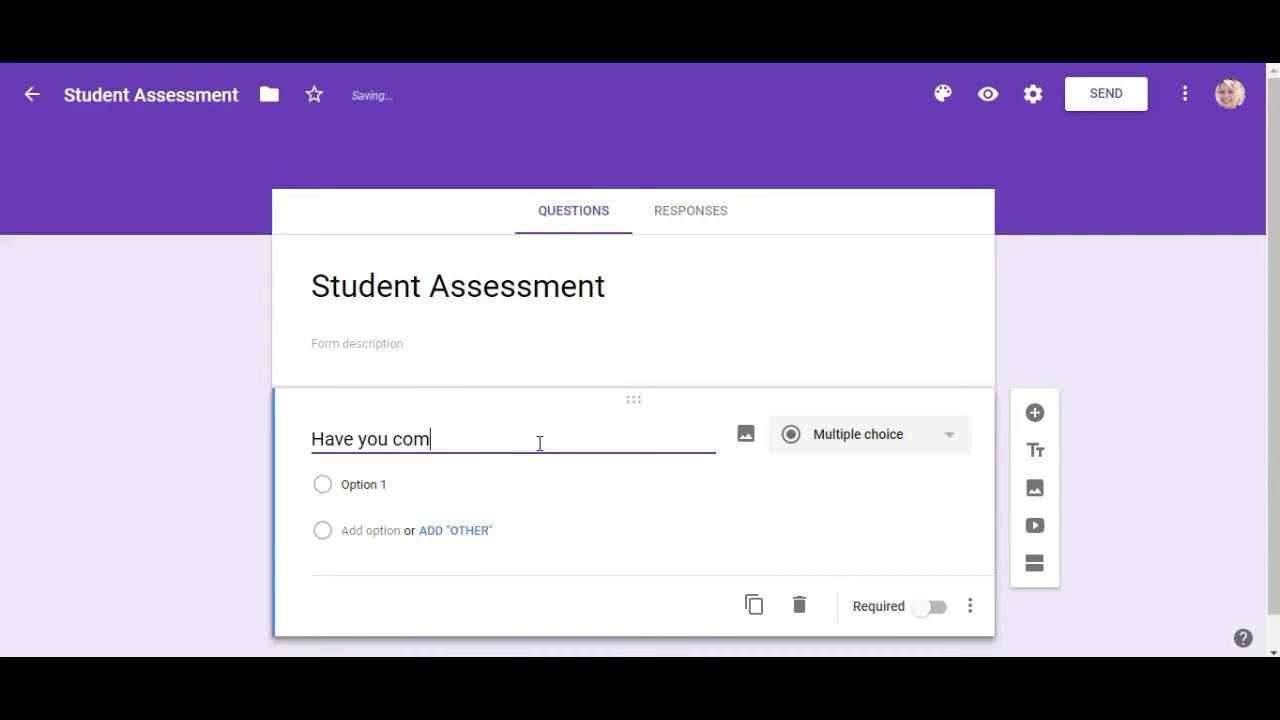
type("pleted the setup of your Thin")
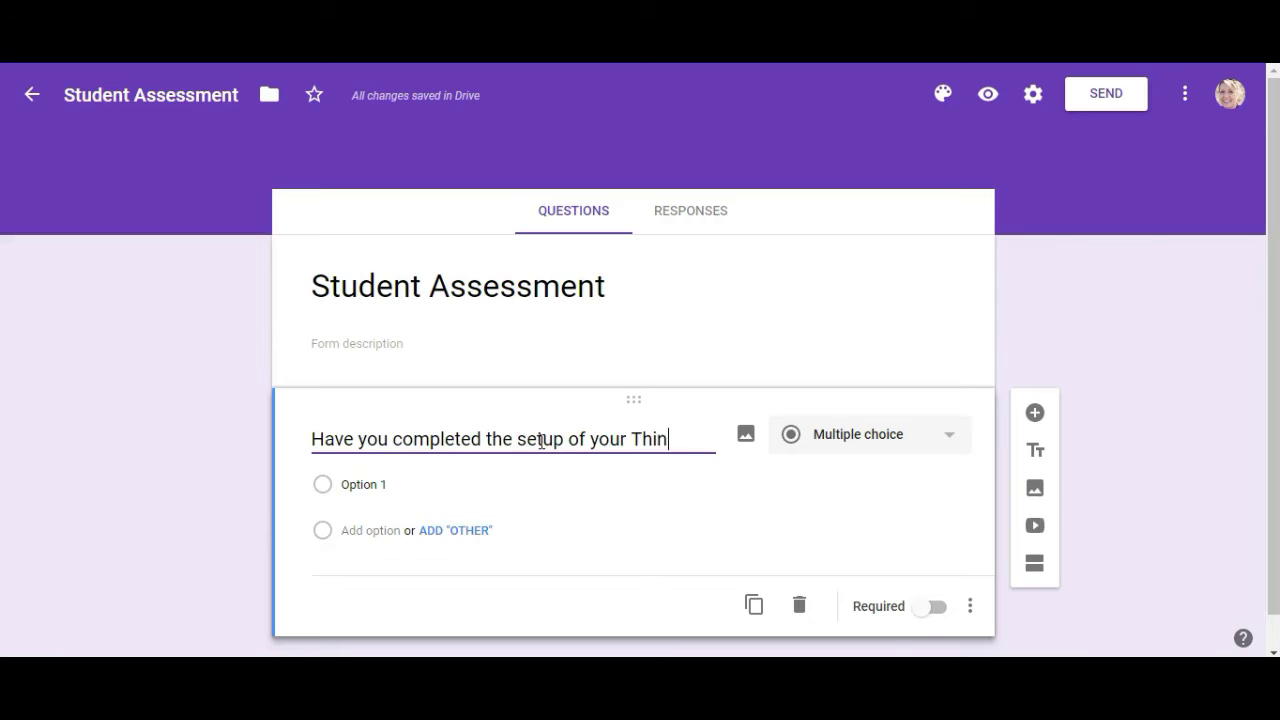
type("kific site yet?")
scroll(560, 443, "down", 1)
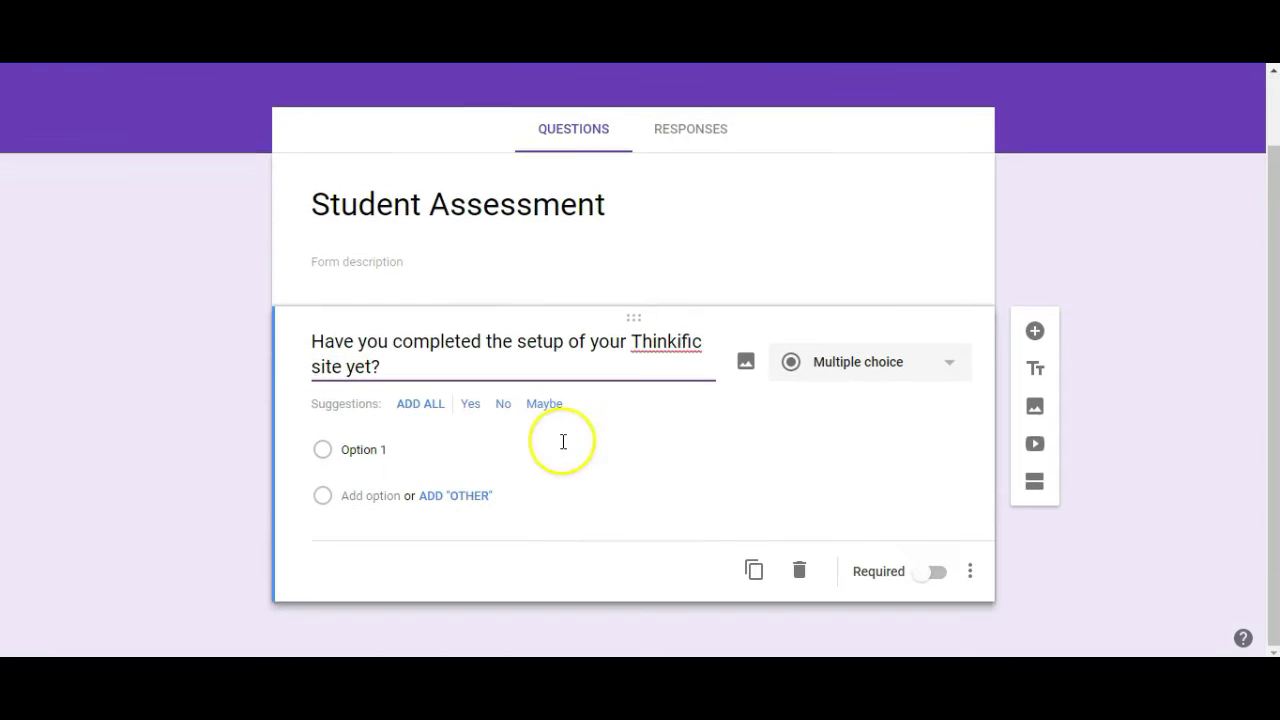
left_click(320, 405)
Step: Give the question Yes and No answers, removing Maybe, and make it required
left_click_drag(388, 407, 320, 400)
left_click(306, 411)
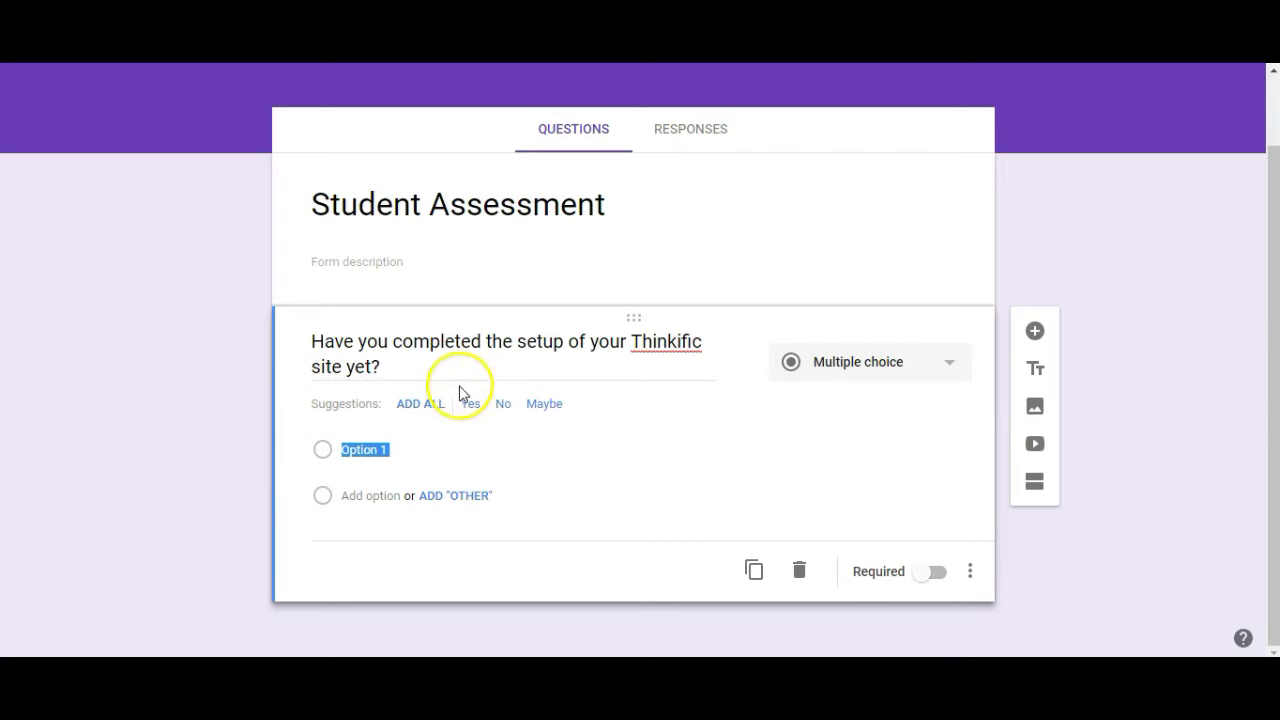
left_click(416, 410)
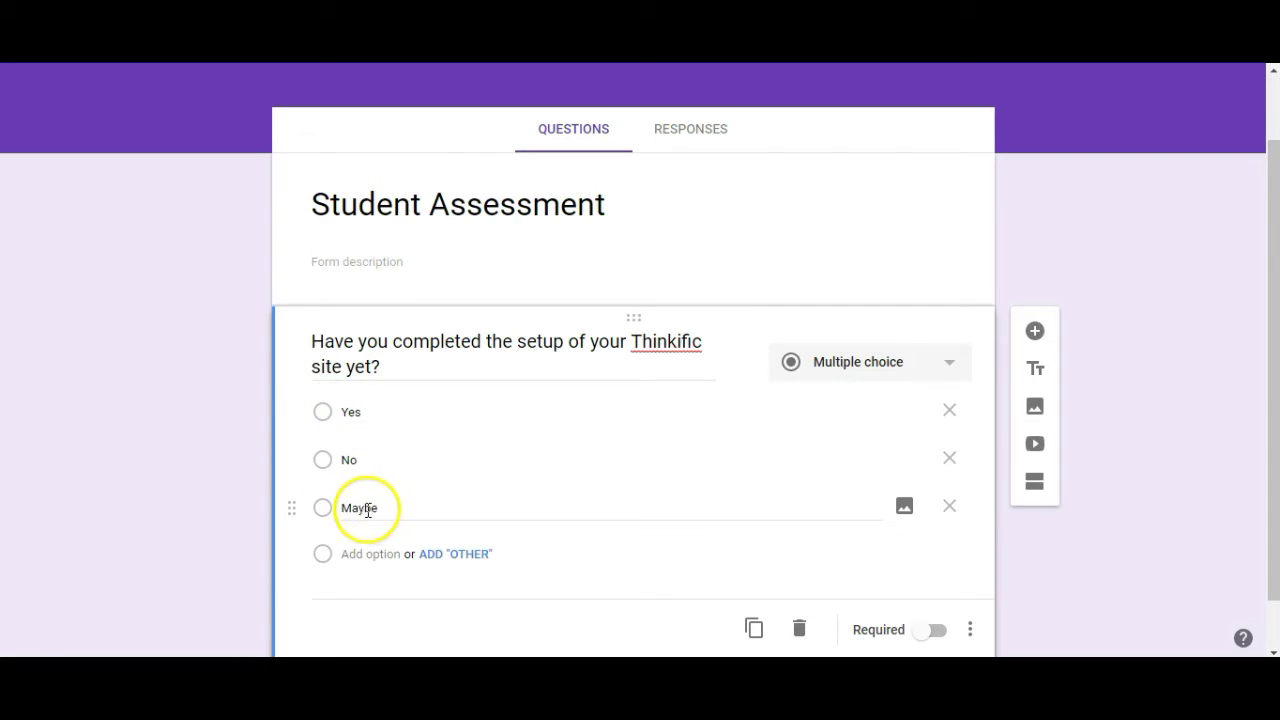
left_click(950, 508)
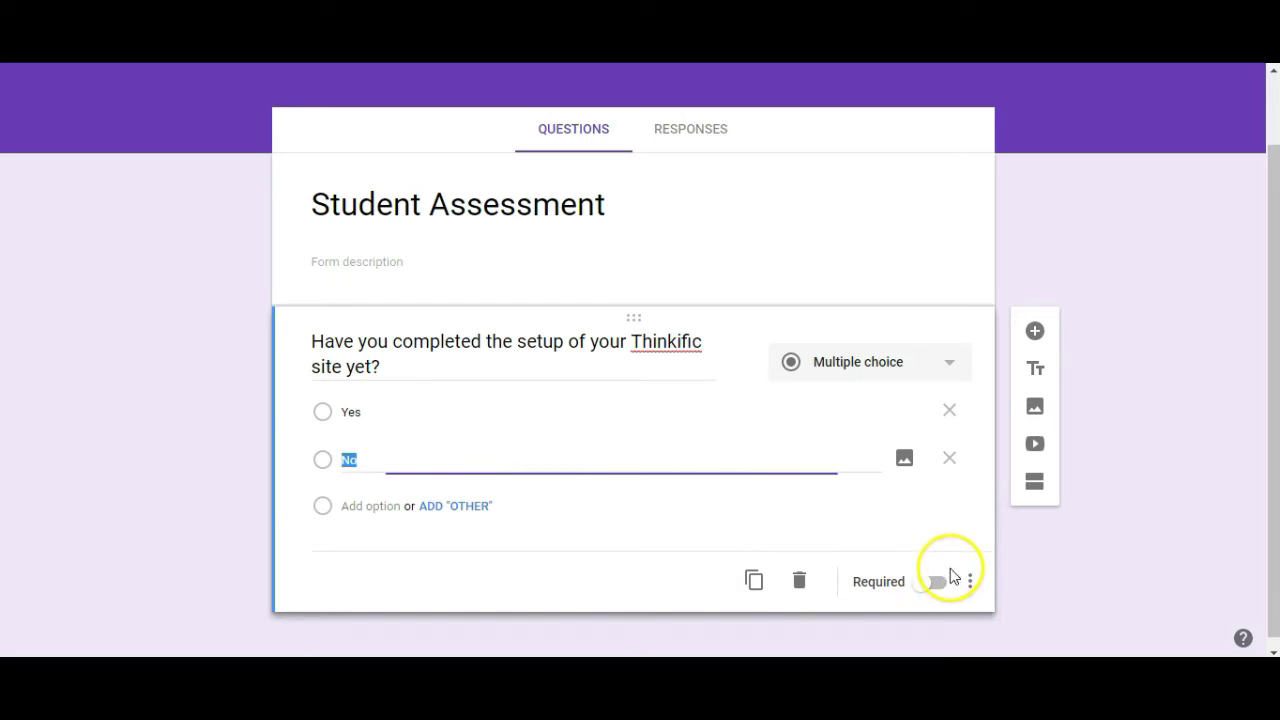
left_click(398, 411)
left_click(394, 458)
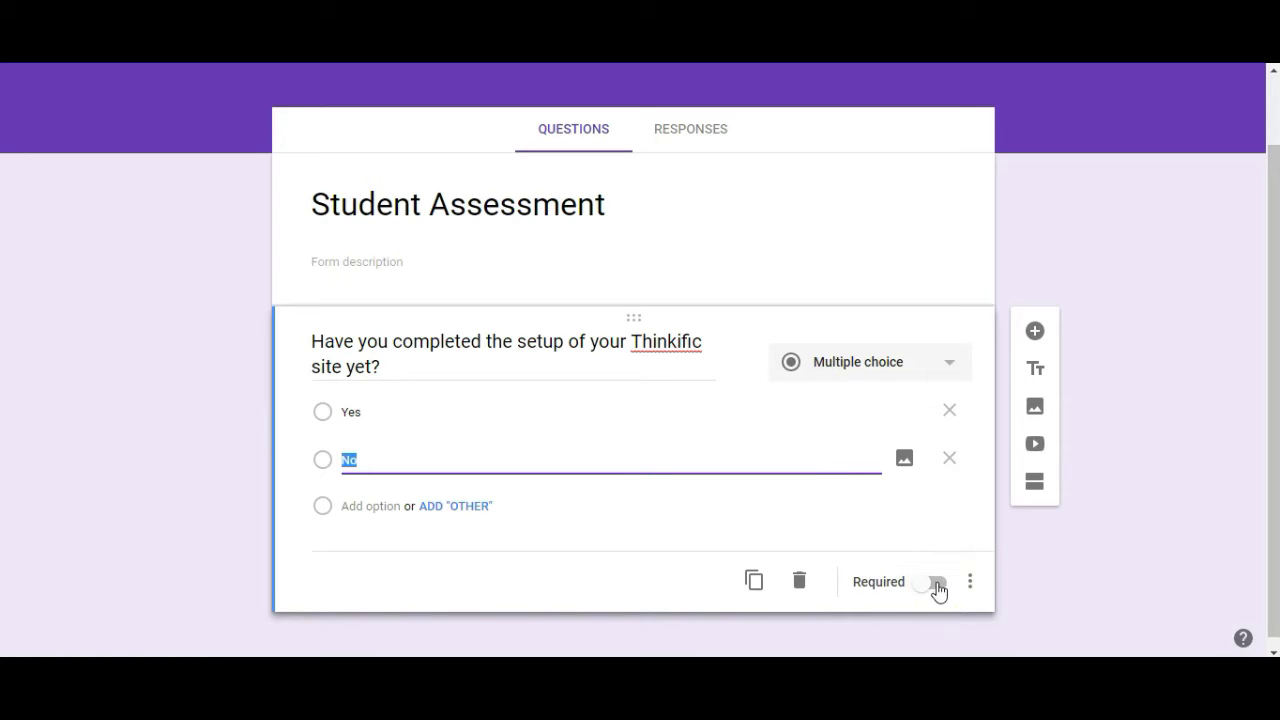
left_click(937, 588)
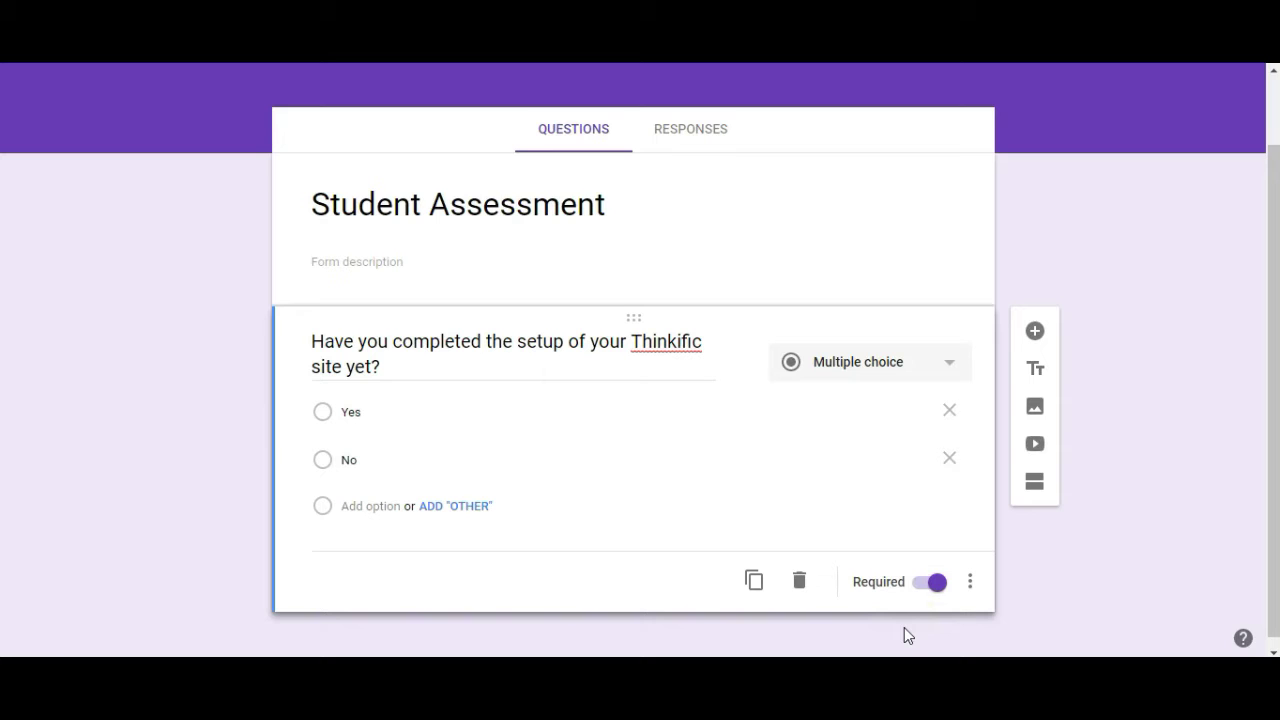
scroll(700, 430, "down", 1)
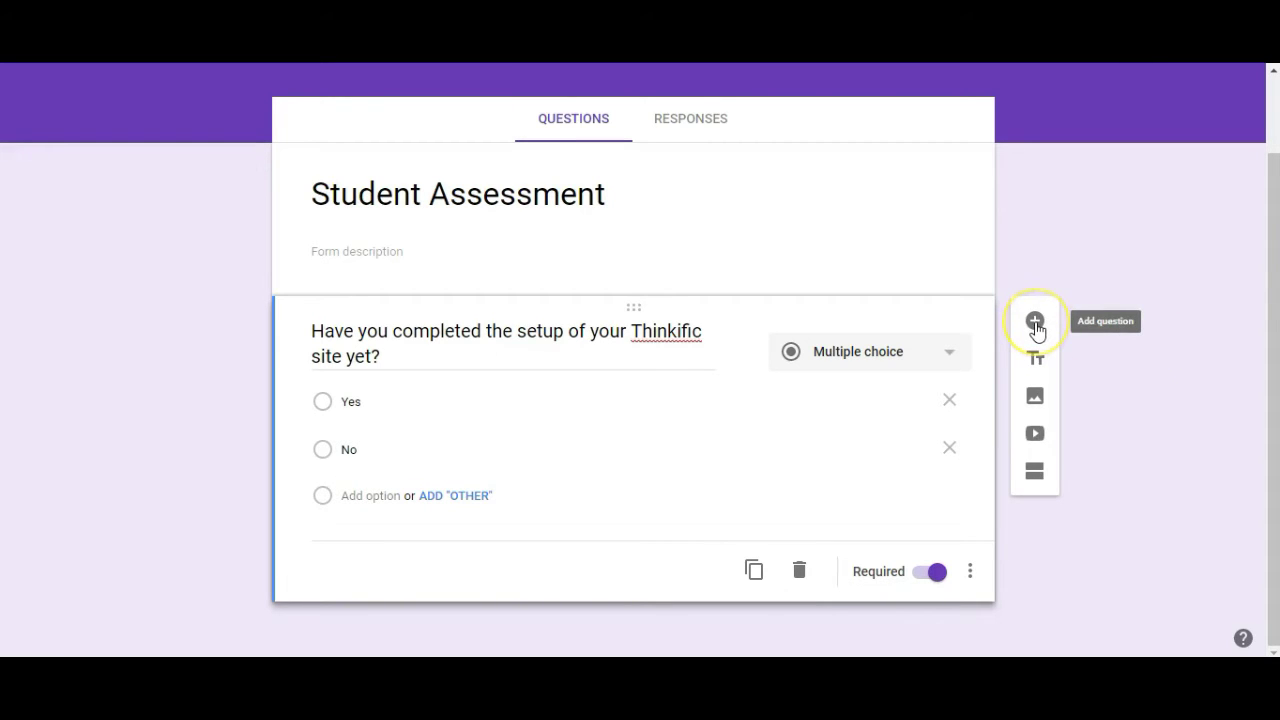
left_click(1038, 370)
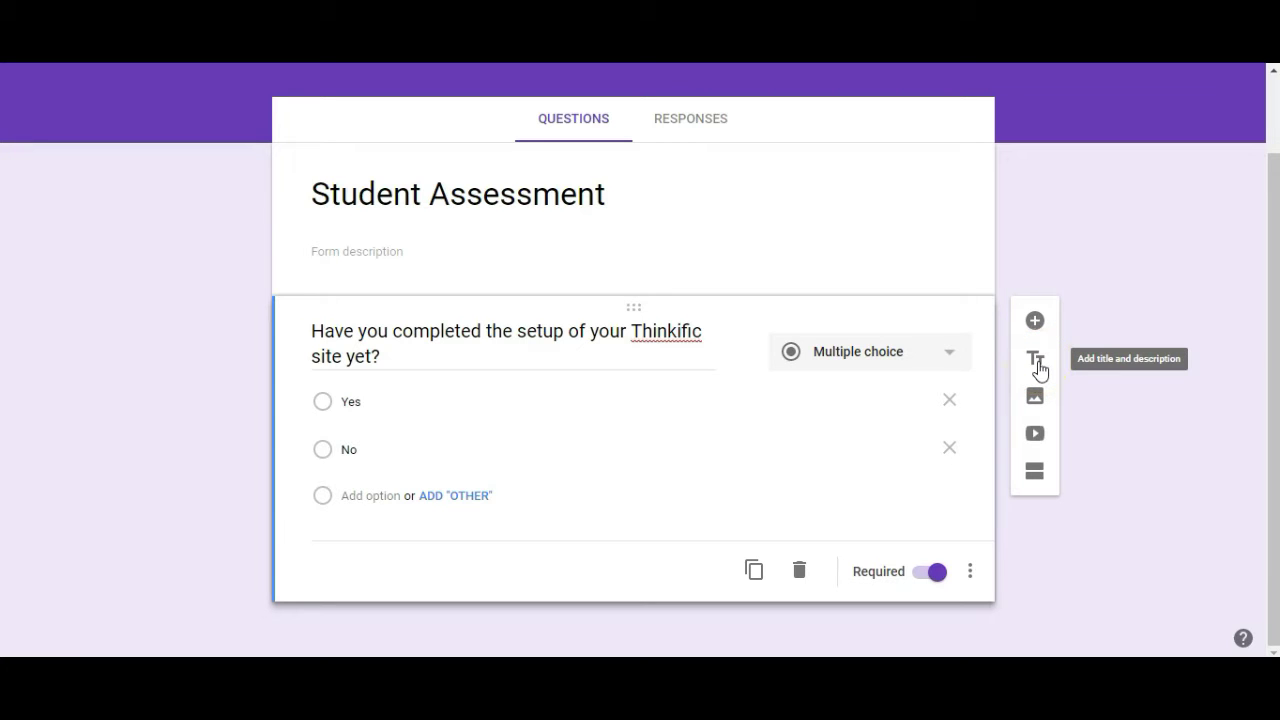
left_click(1039, 403)
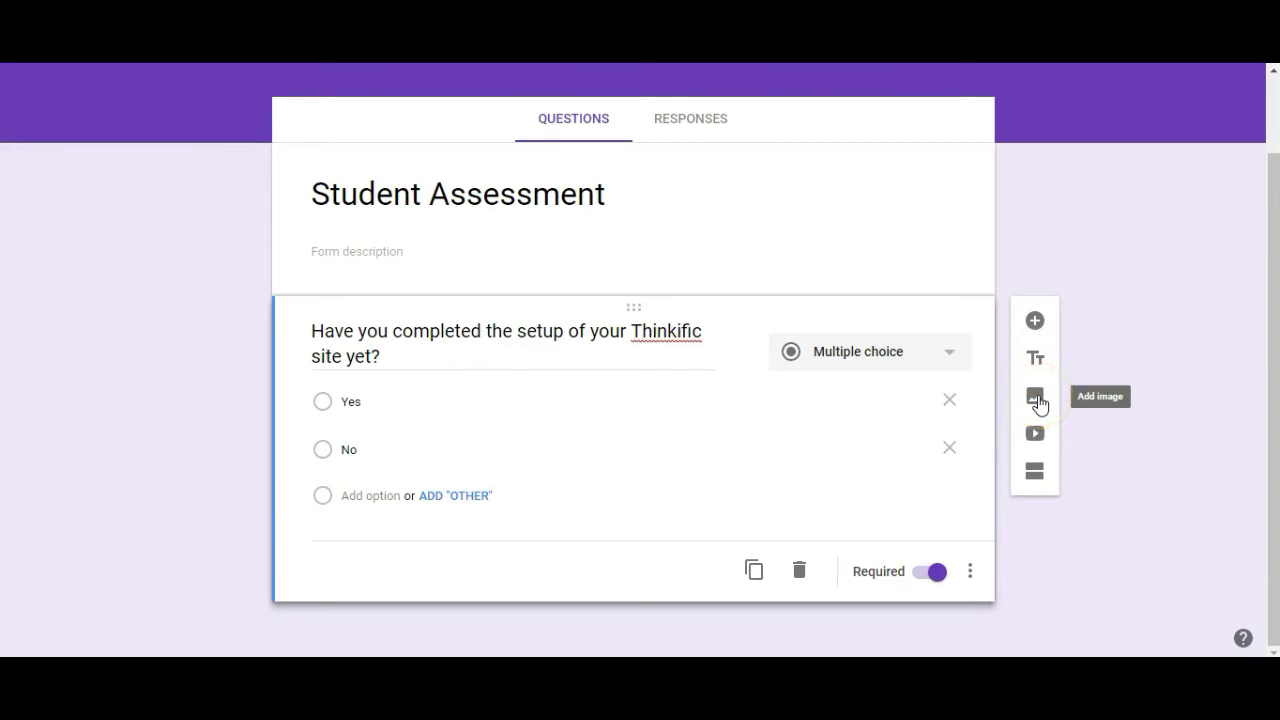
left_click(1037, 431)
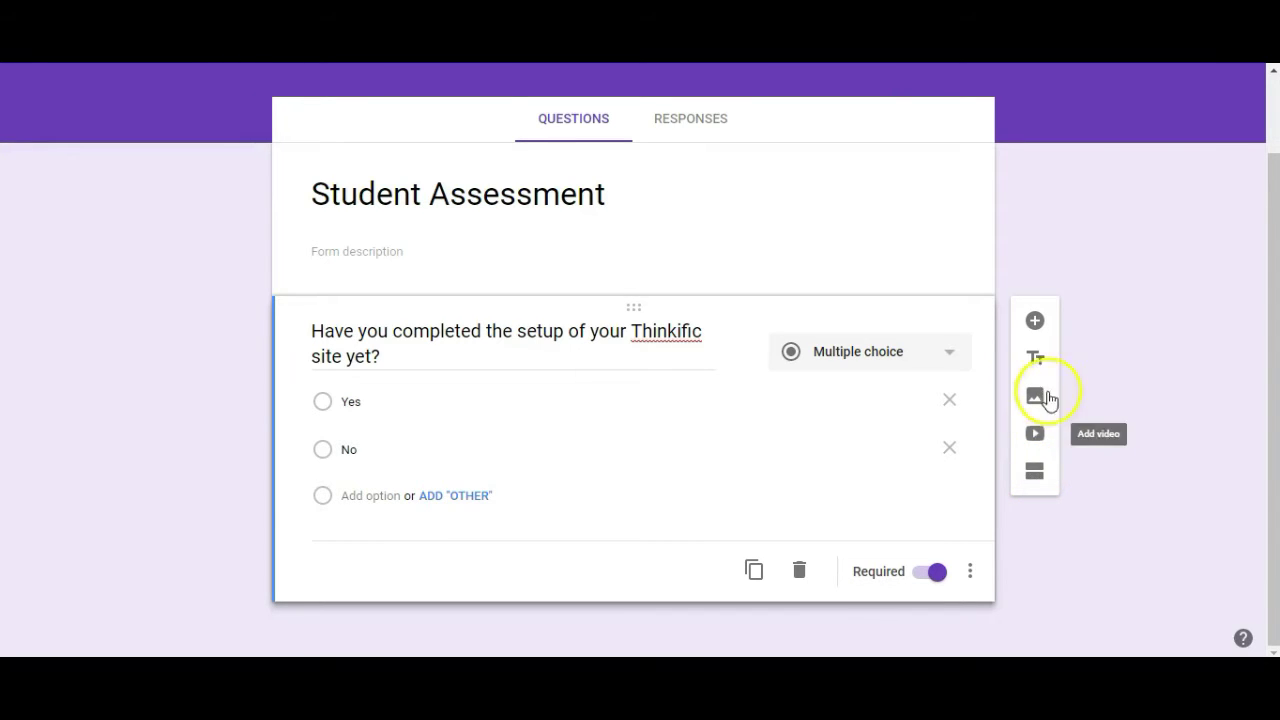
Step: Add a Paragraph question titled 'What was the most challenging part of setting up your site?'
left_click(1035, 324)
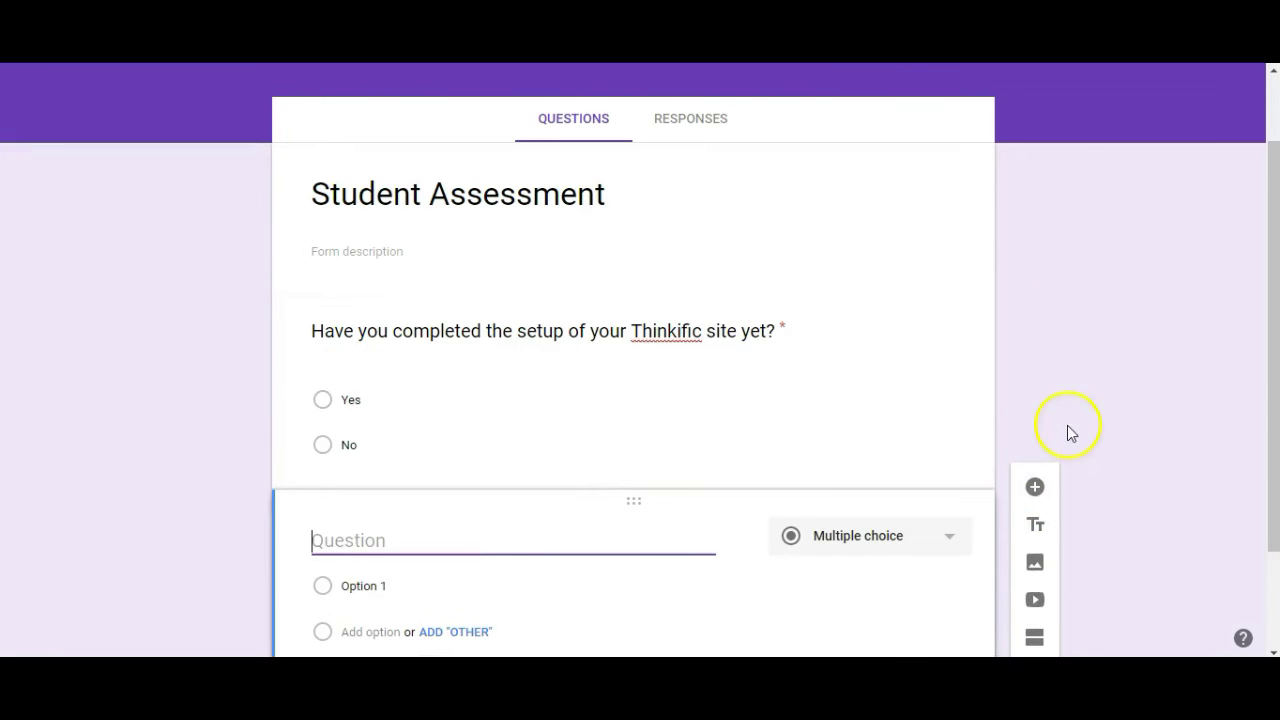
left_click(949, 401)
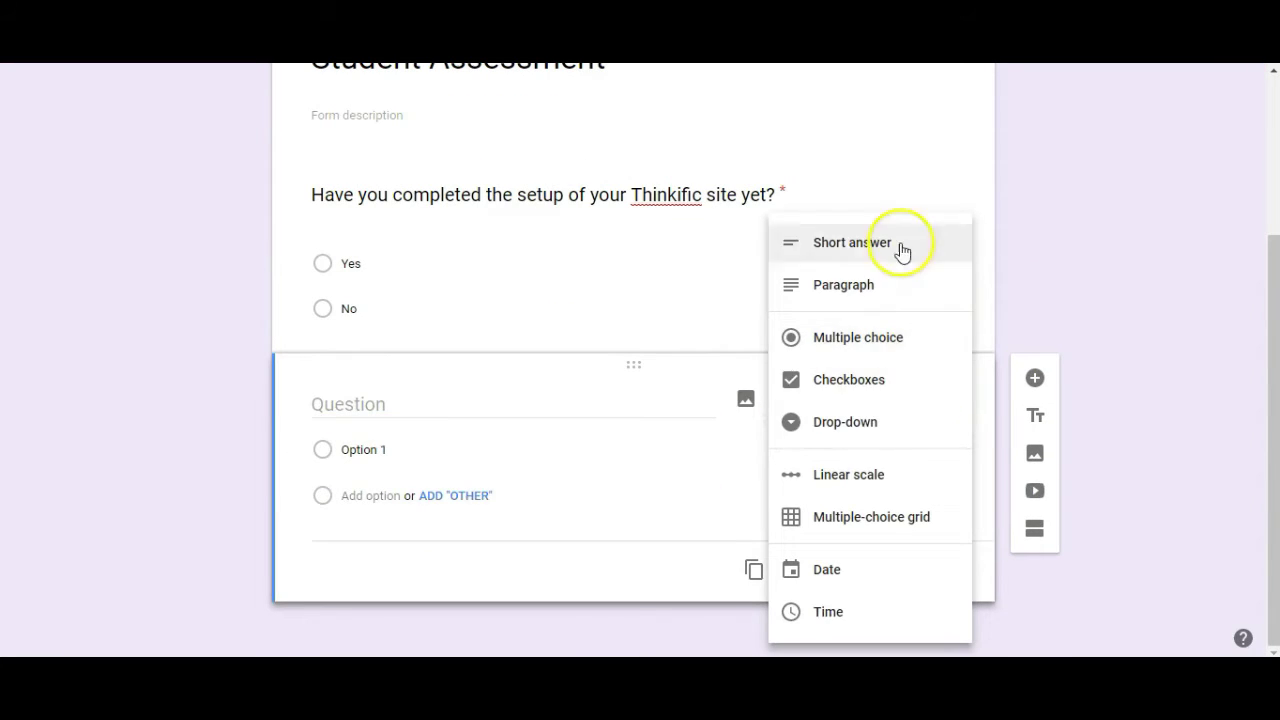
left_click(828, 288)
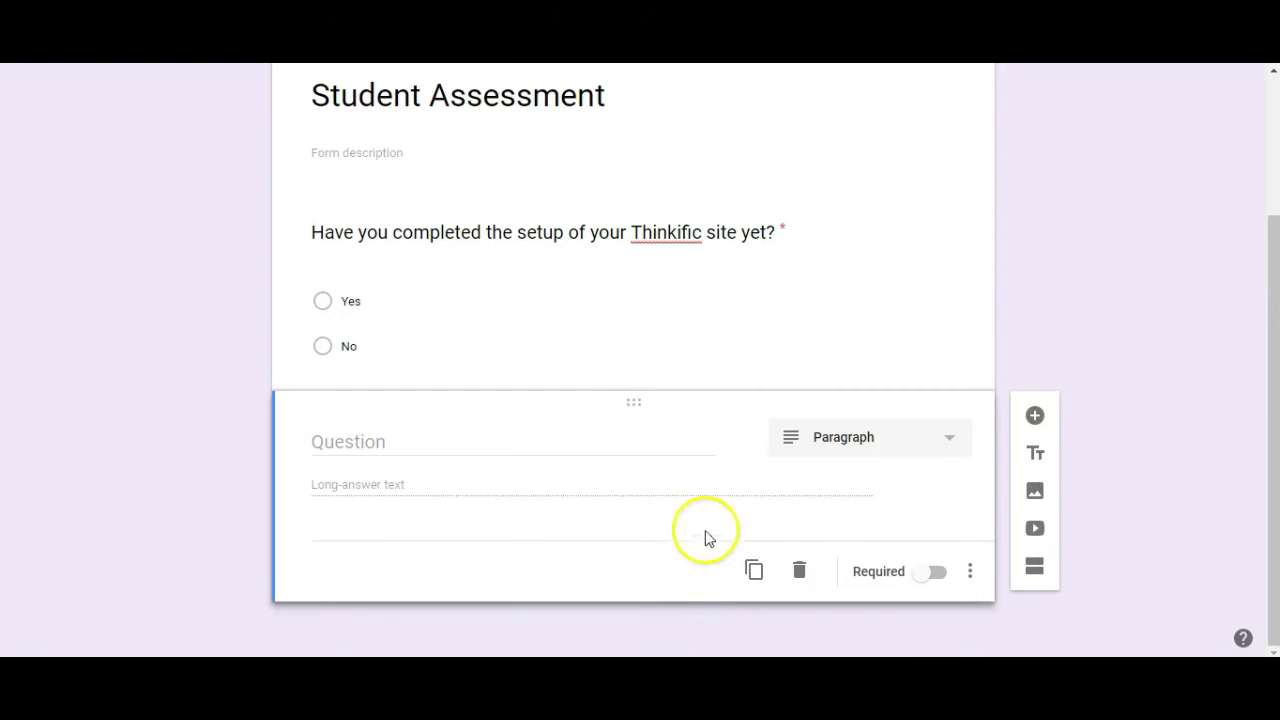
left_click(565, 438)
type("What was the most chal")
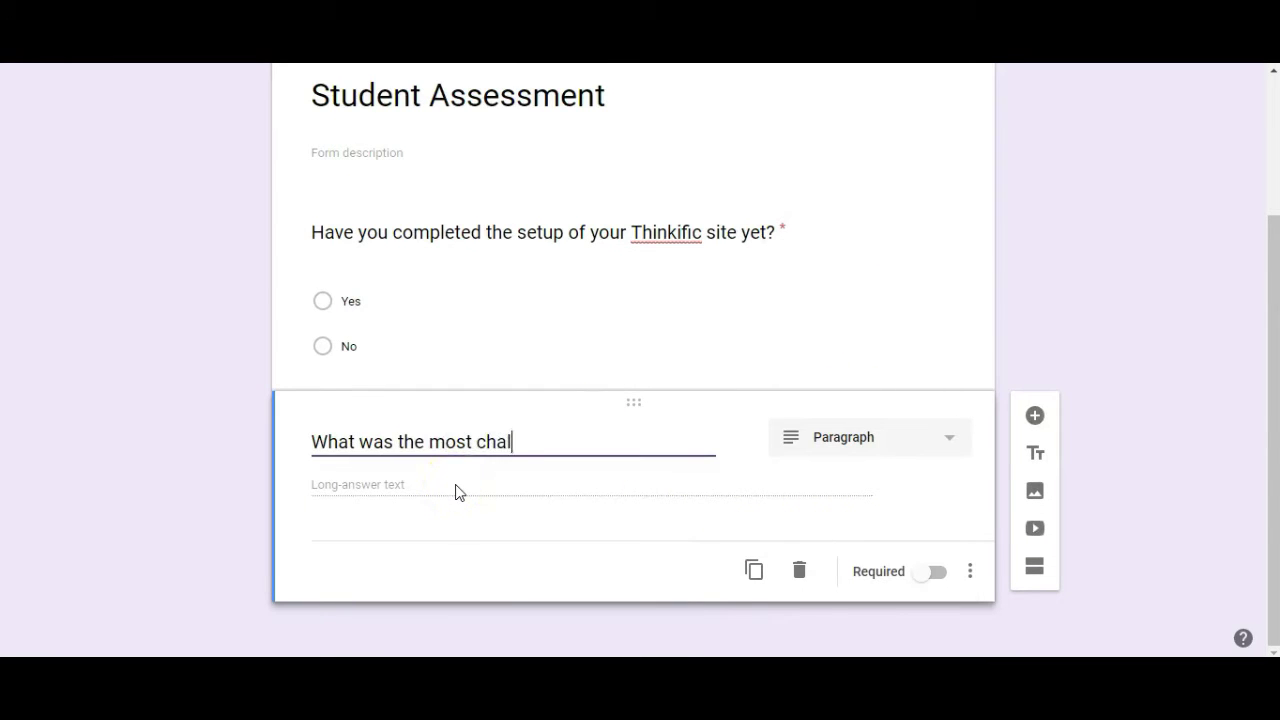
type("lenging part of setting up ")
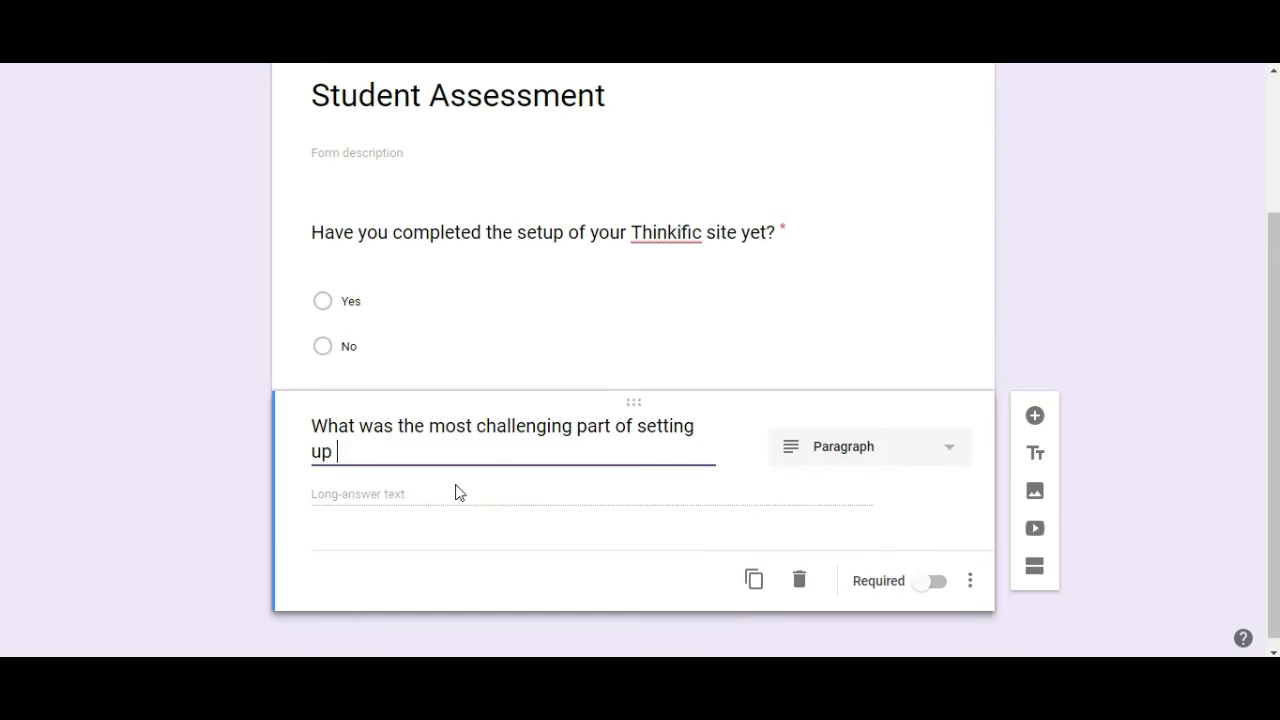
type("your site?")
left_click(385, 502)
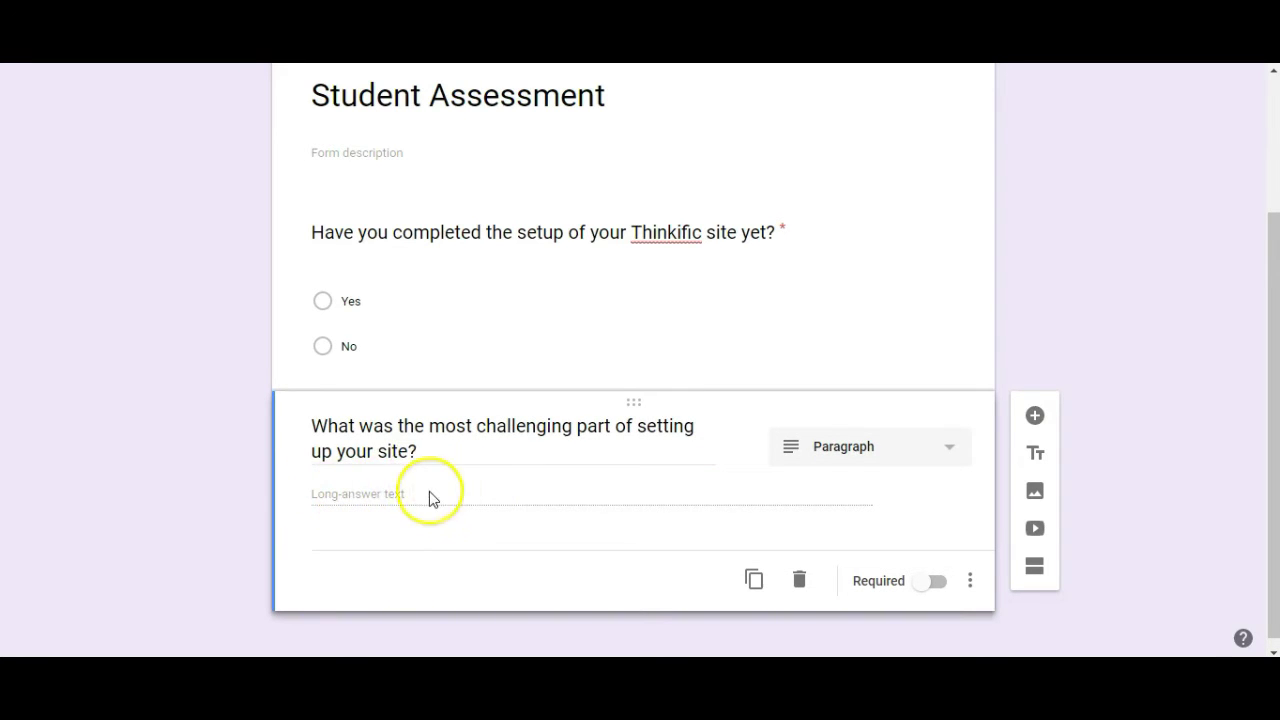
Step: Make question two required and embed the YouTube video 'Building an Online Course' from a 'thinkific' search
left_click(936, 583)
scroll(1190, 437, "down", 1)
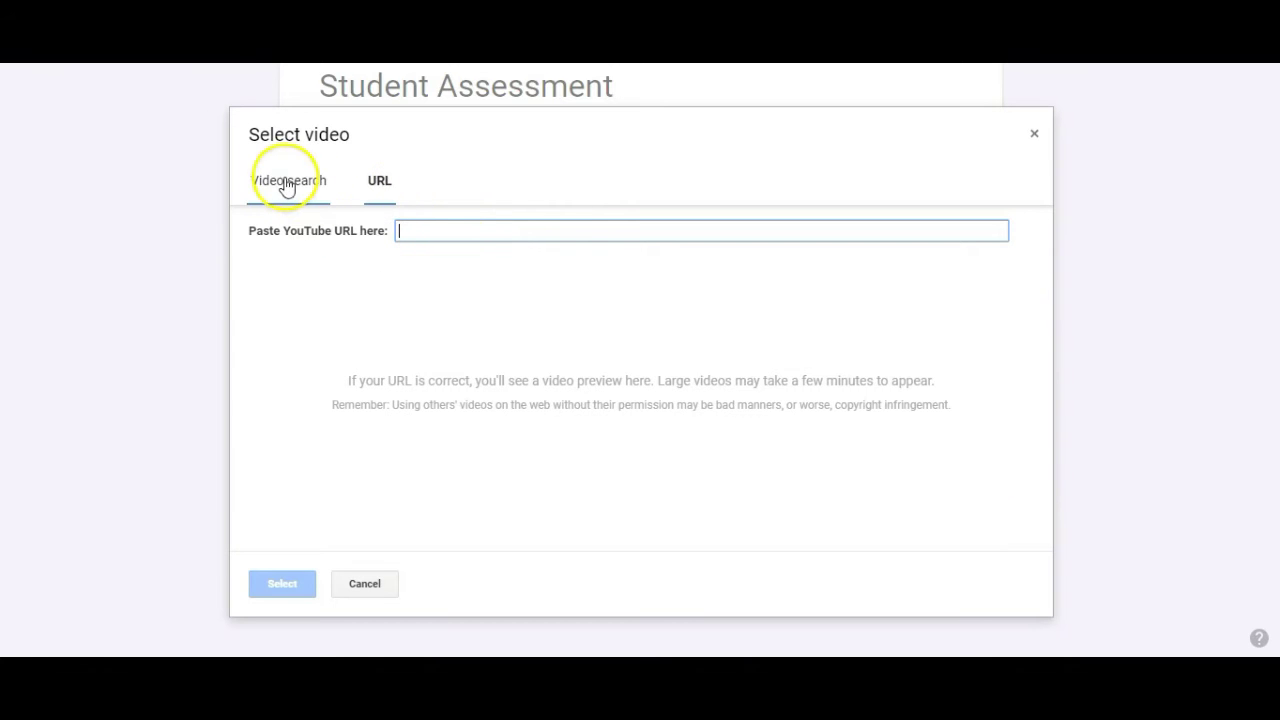
left_click(310, 198)
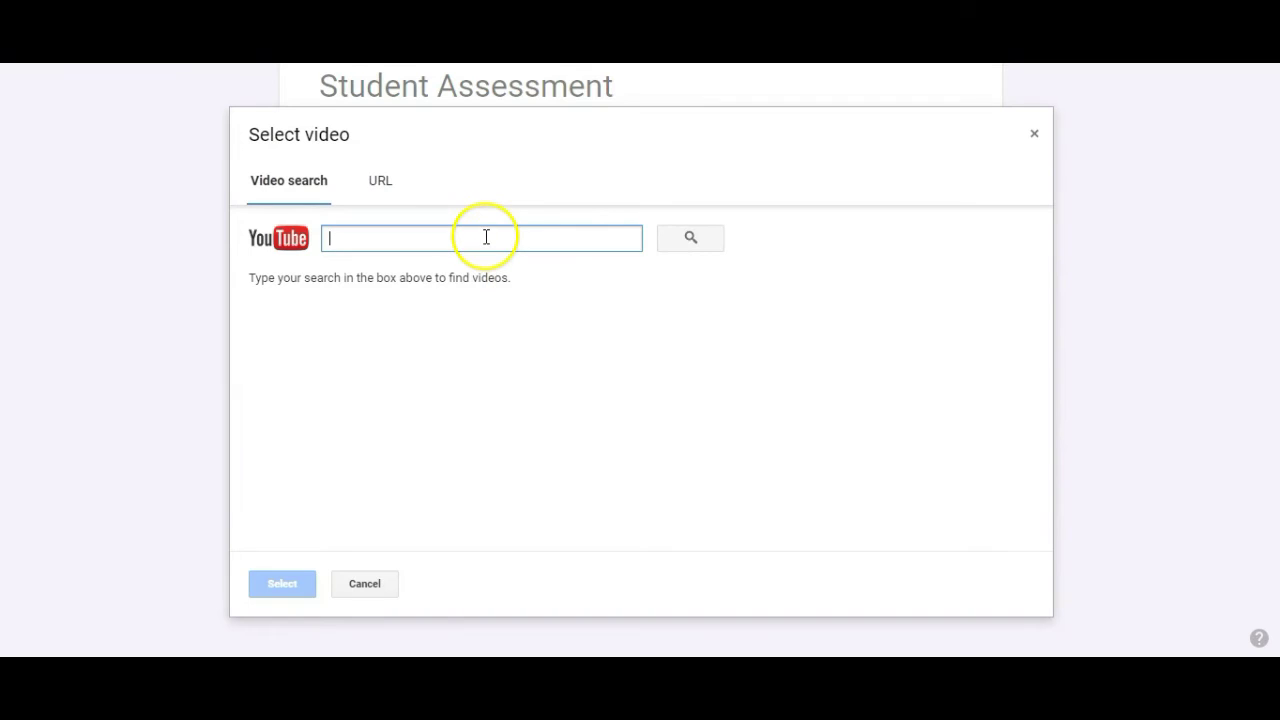
type("thinkific")
left_click(680, 240)
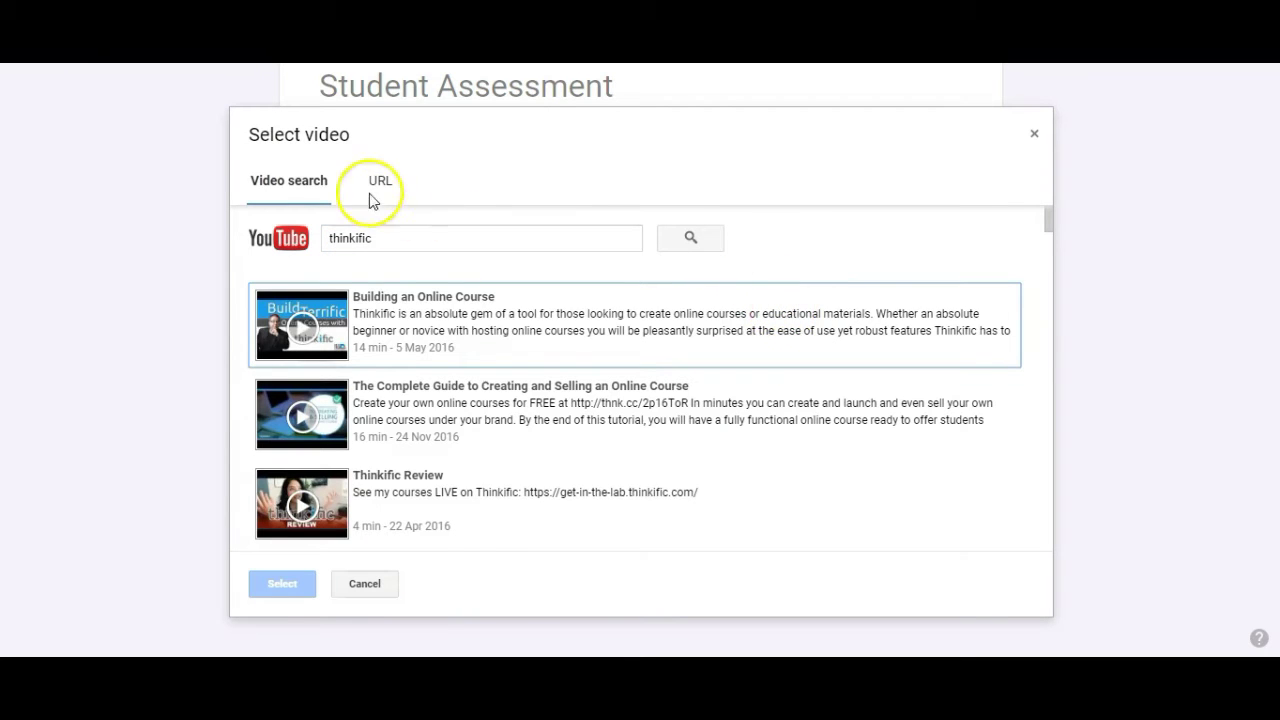
left_click_drag(375, 238, 286, 223)
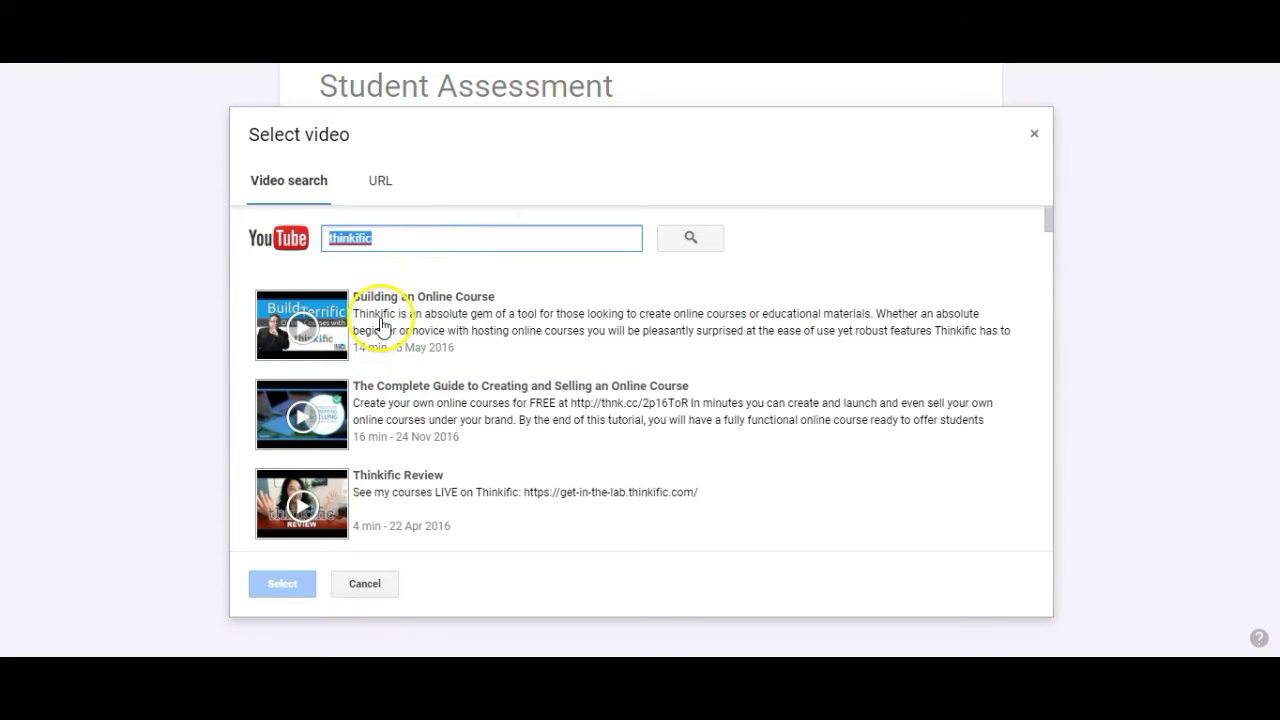
left_click(381, 326)
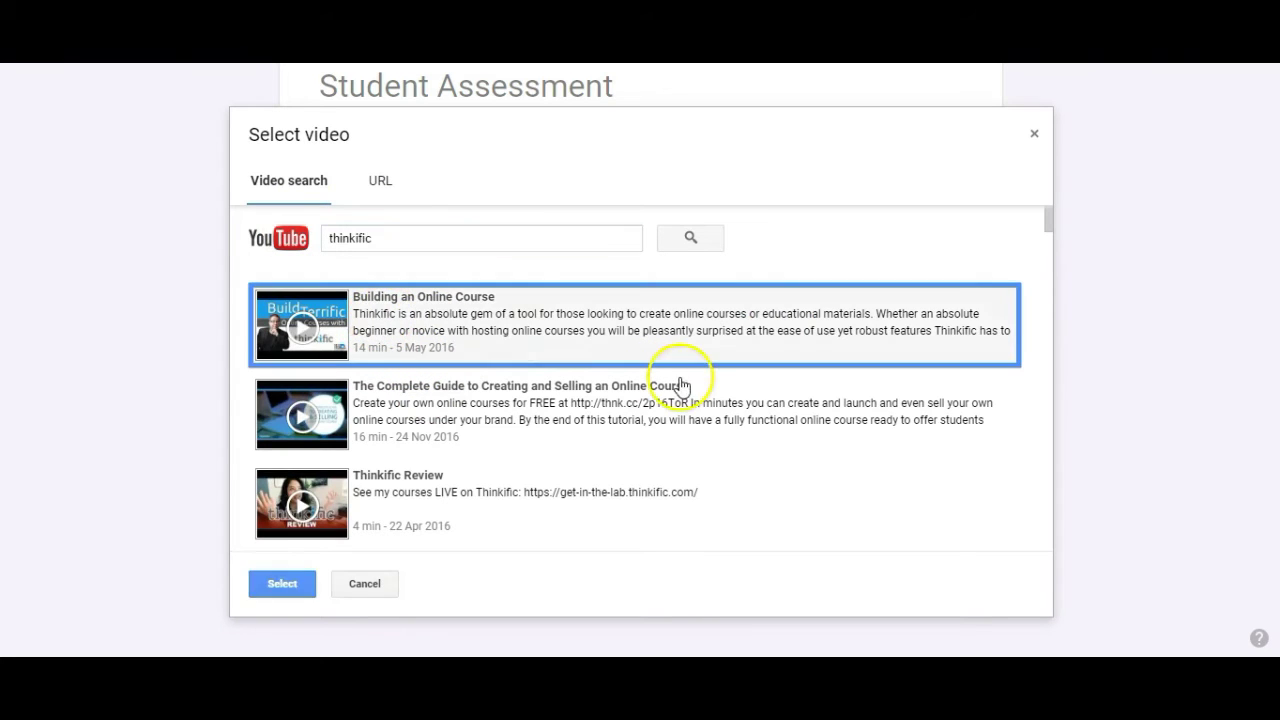
left_click(285, 583)
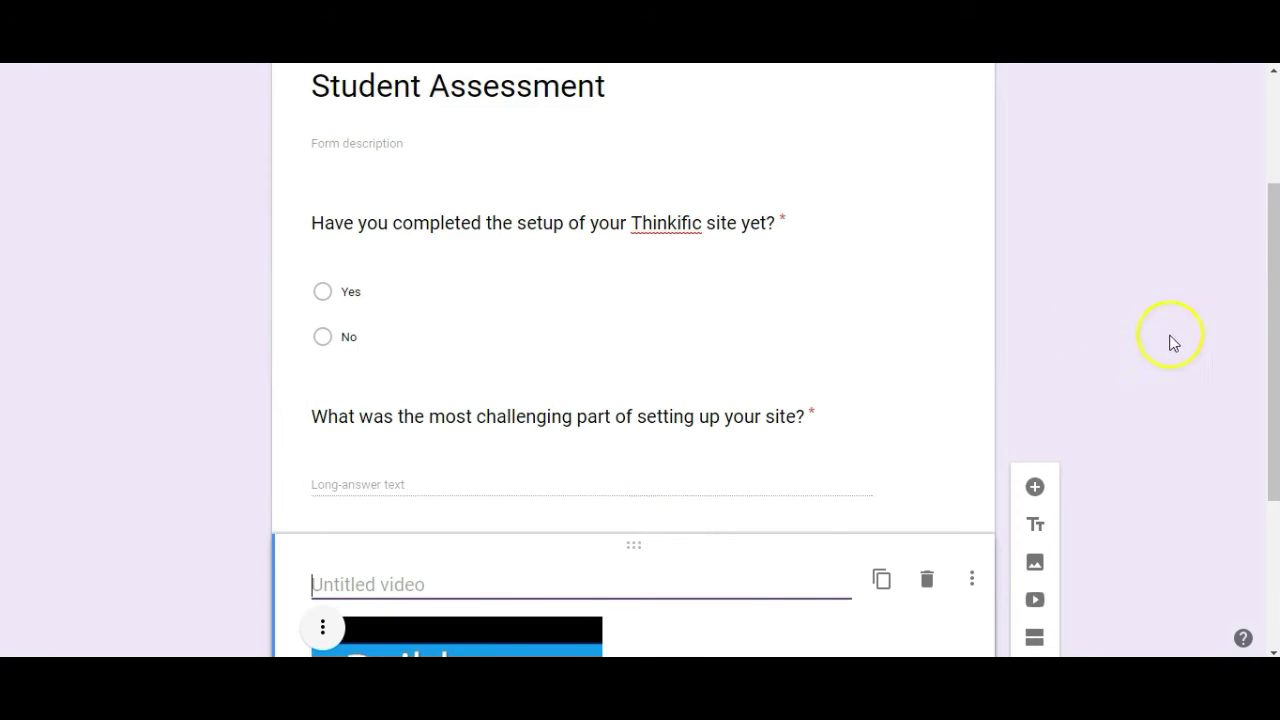
Step: Title the embedded video 'Please watch this video' and leave its caption switched off
type("Please watch")
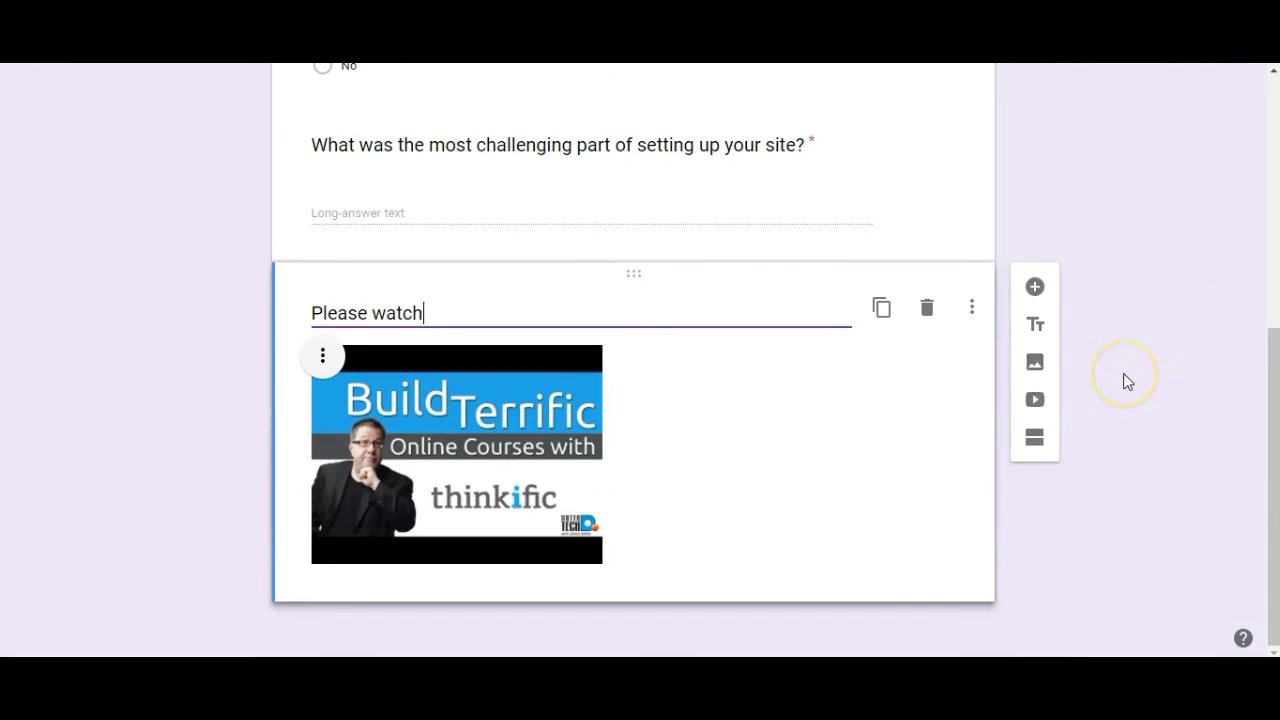
type(" this video")
left_click(369, 417)
left_click(938, 450)
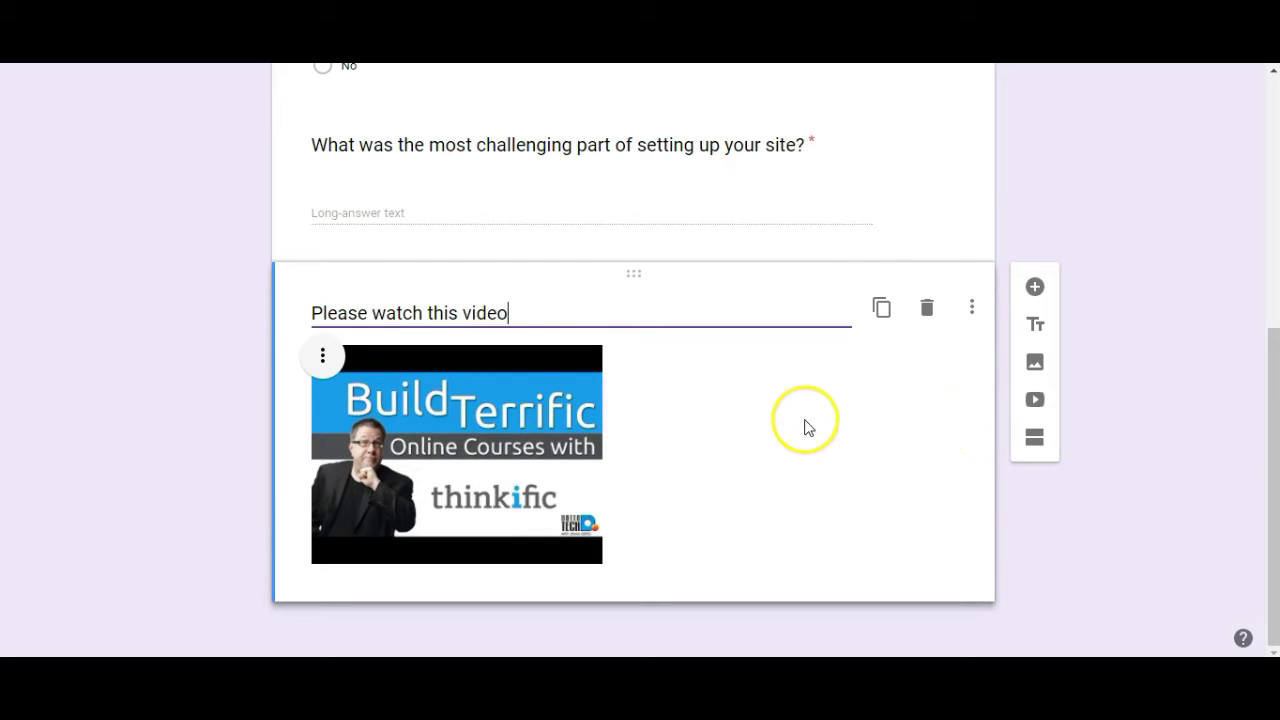
left_click(972, 308)
left_click(1025, 382)
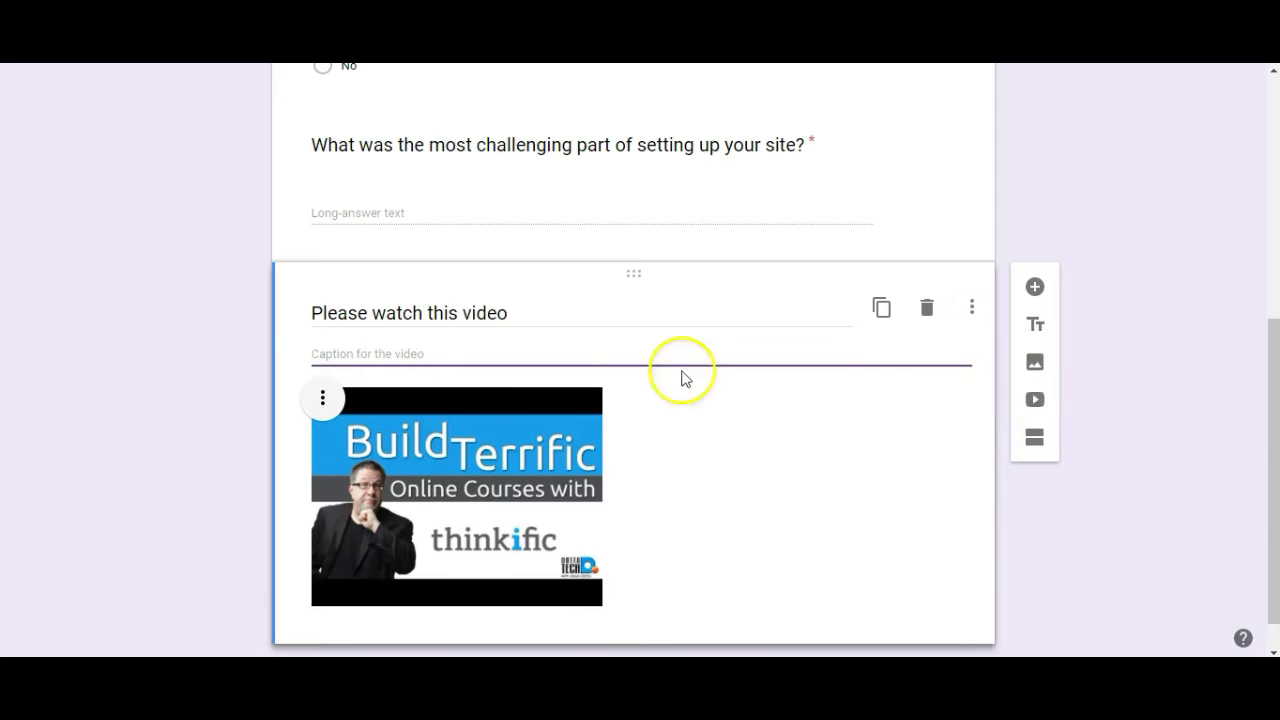
left_click(971, 310)
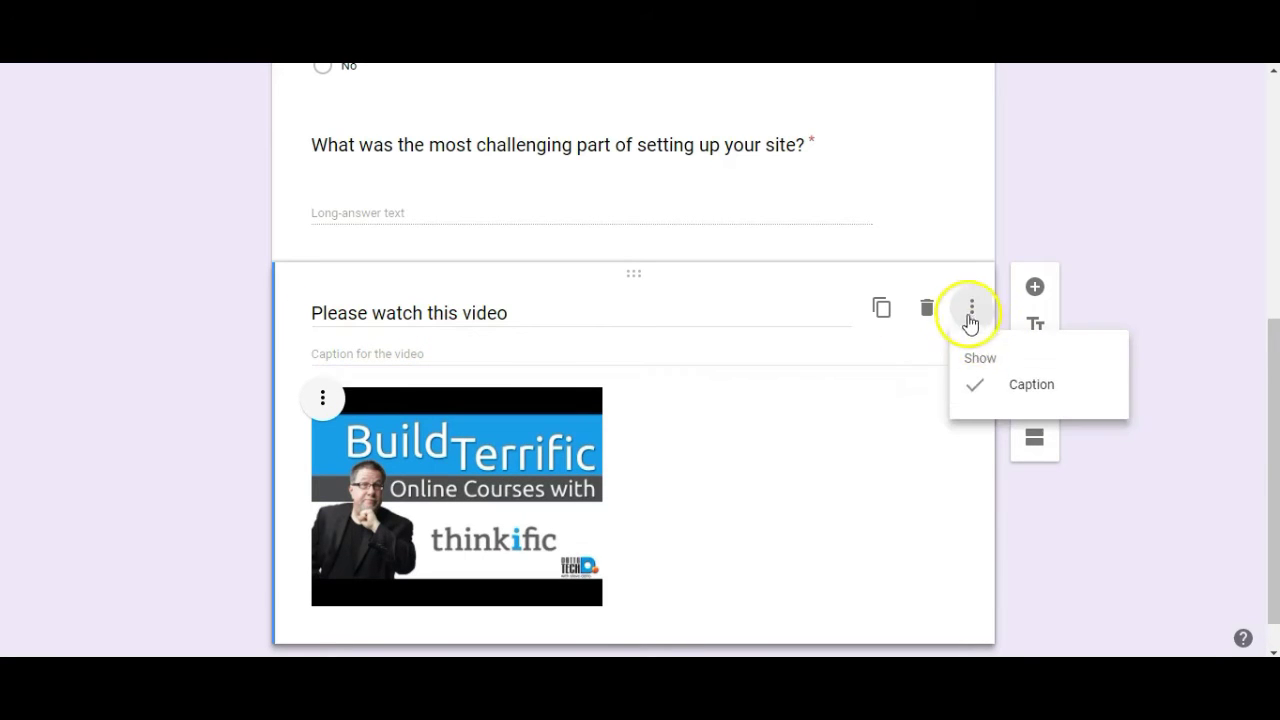
left_click(1000, 388)
left_click(322, 356)
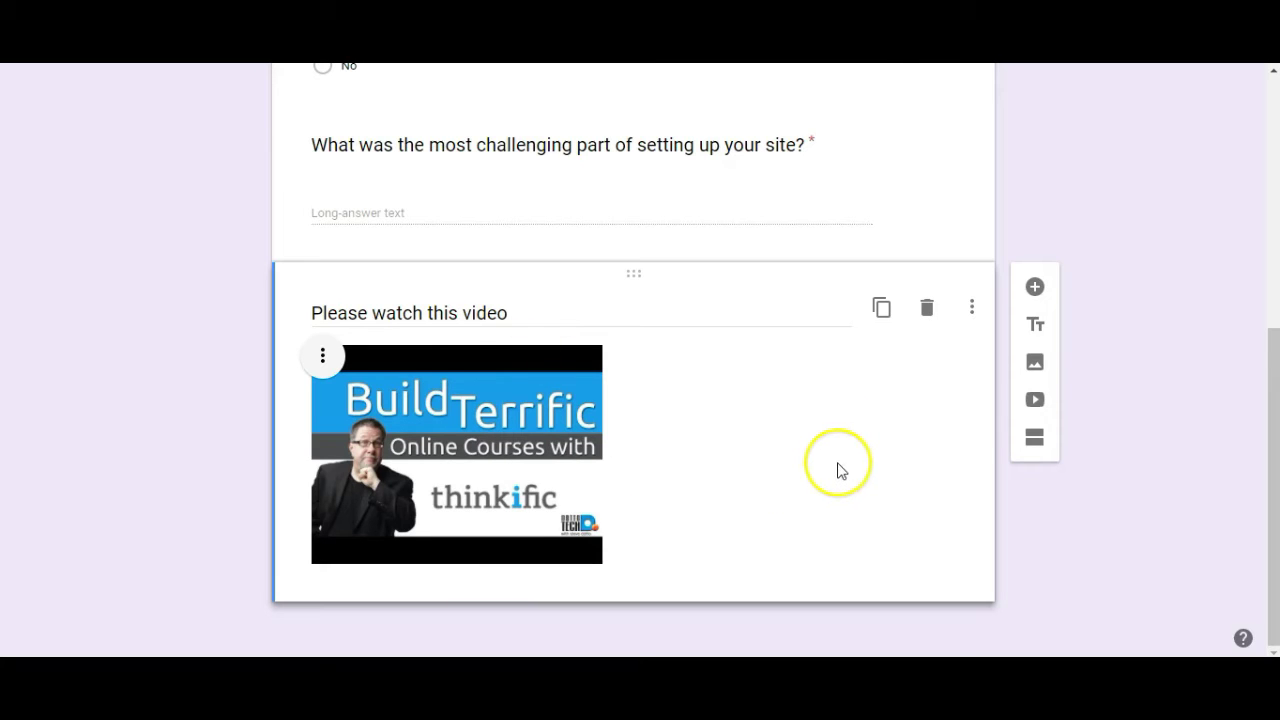
Step: Add a third question with the pasted LMS wording as a drop-down
left_click(1035, 290)
type("Which LMS does Steve Dotto suggest?")
left_click(943, 401)
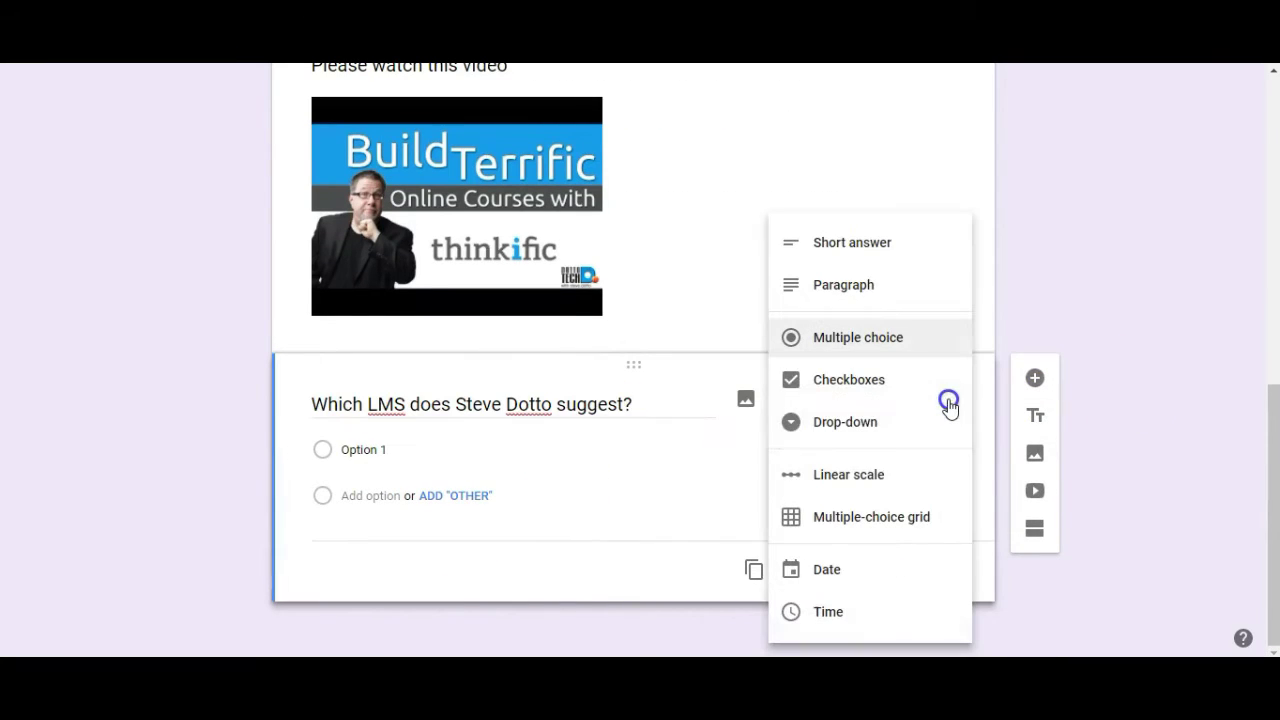
left_click(848, 424)
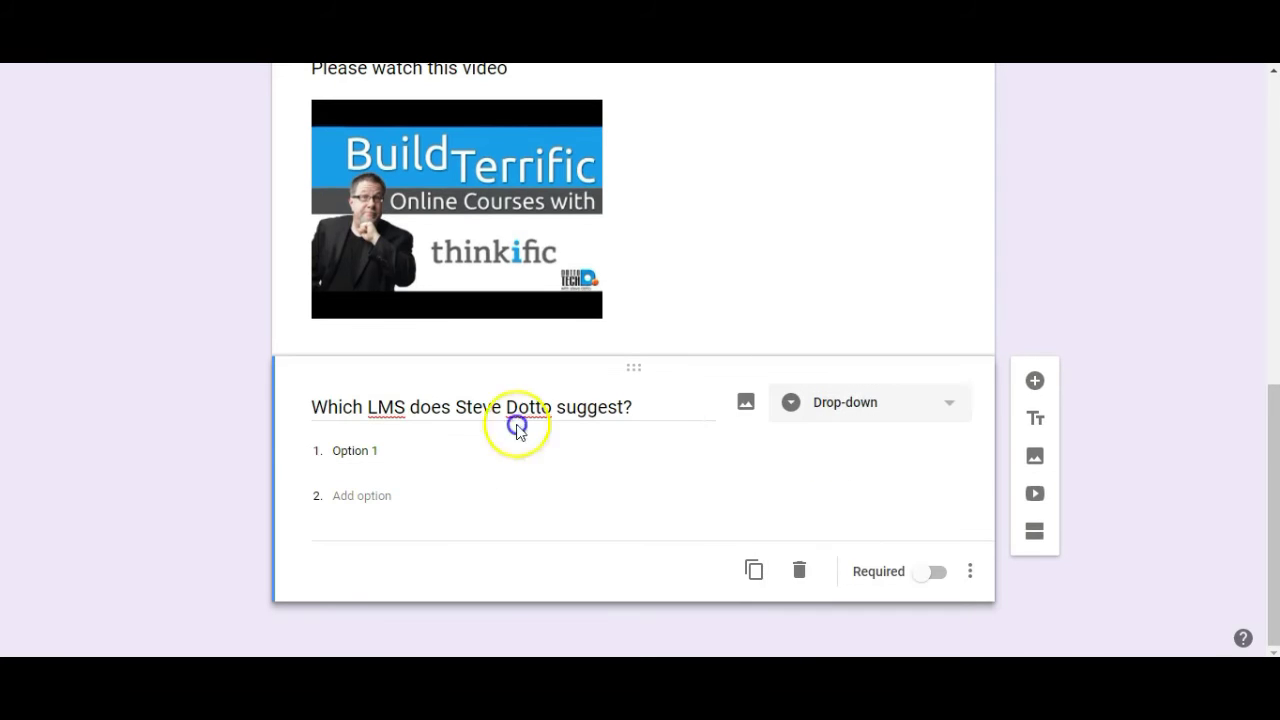
Step: Give the LMS drop-down options Thinkific, Teachable, Kajabi and Other, and make it required
left_click(403, 447)
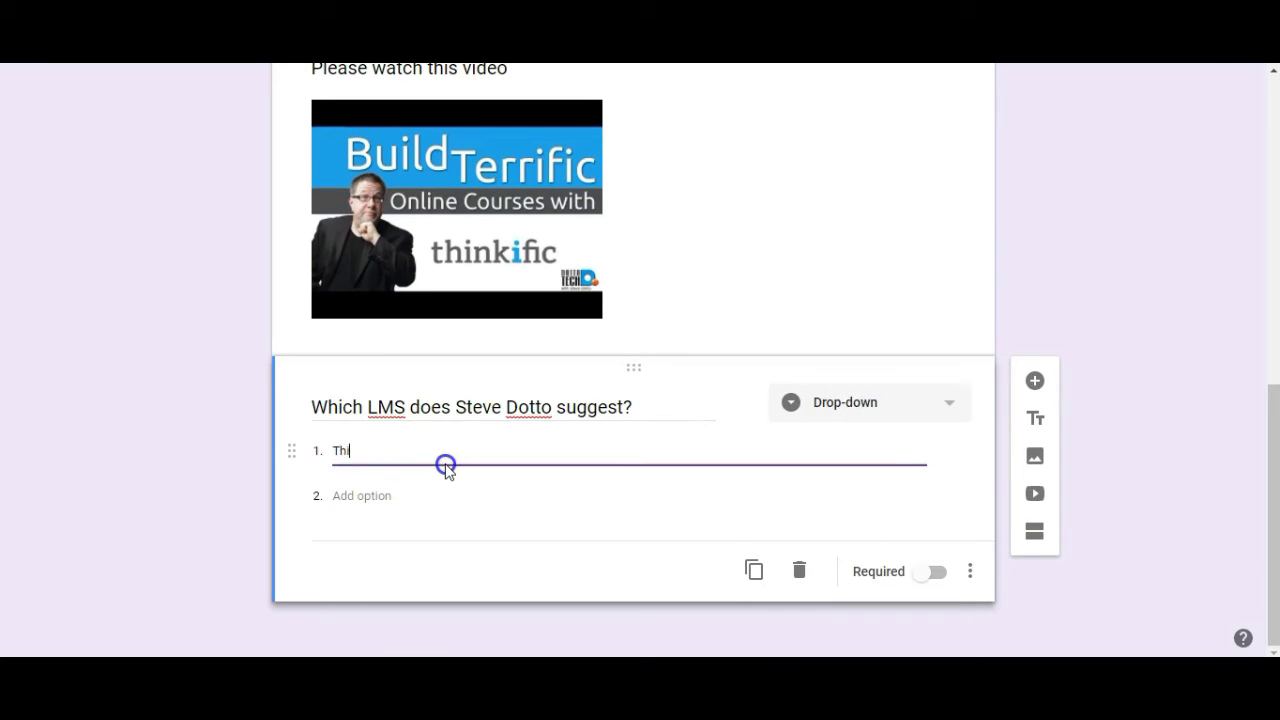
key("Return")
type("Teachable")
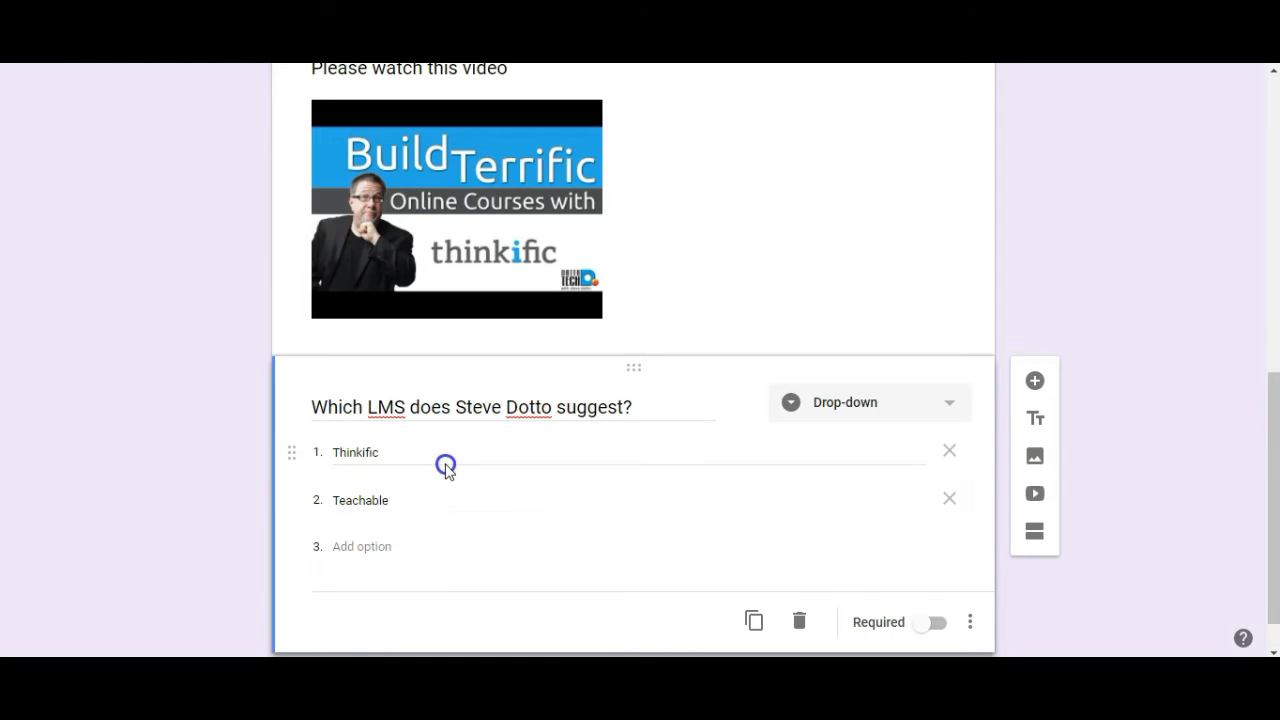
type("Kajabi")
key("Return")
type("Other")
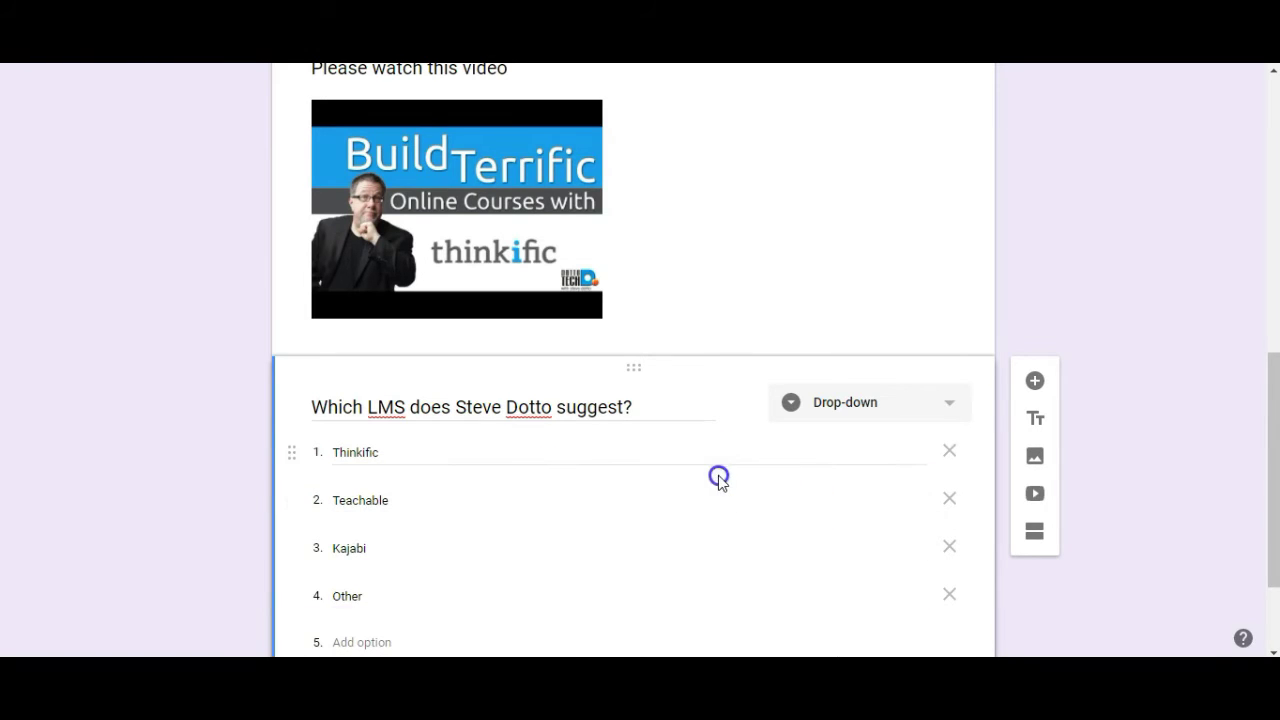
scroll(743, 477, "down", 2)
left_click(900, 491)
left_click(669, 300)
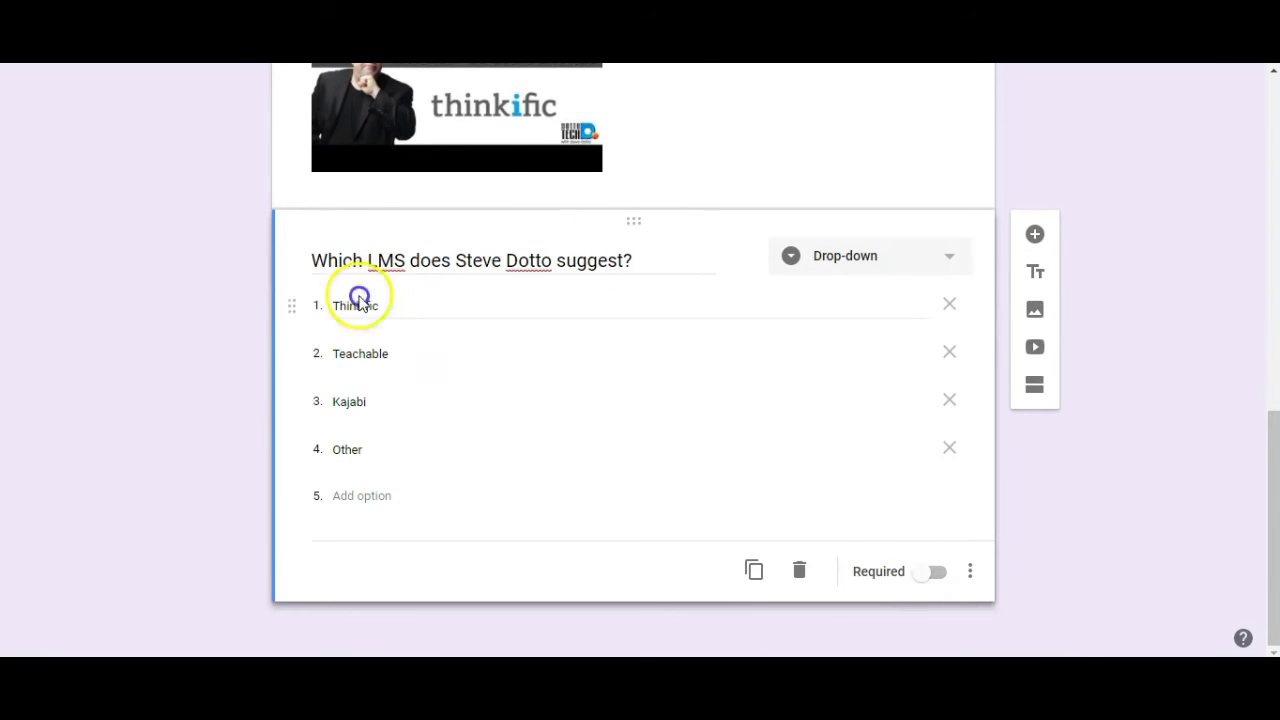
left_click(935, 572)
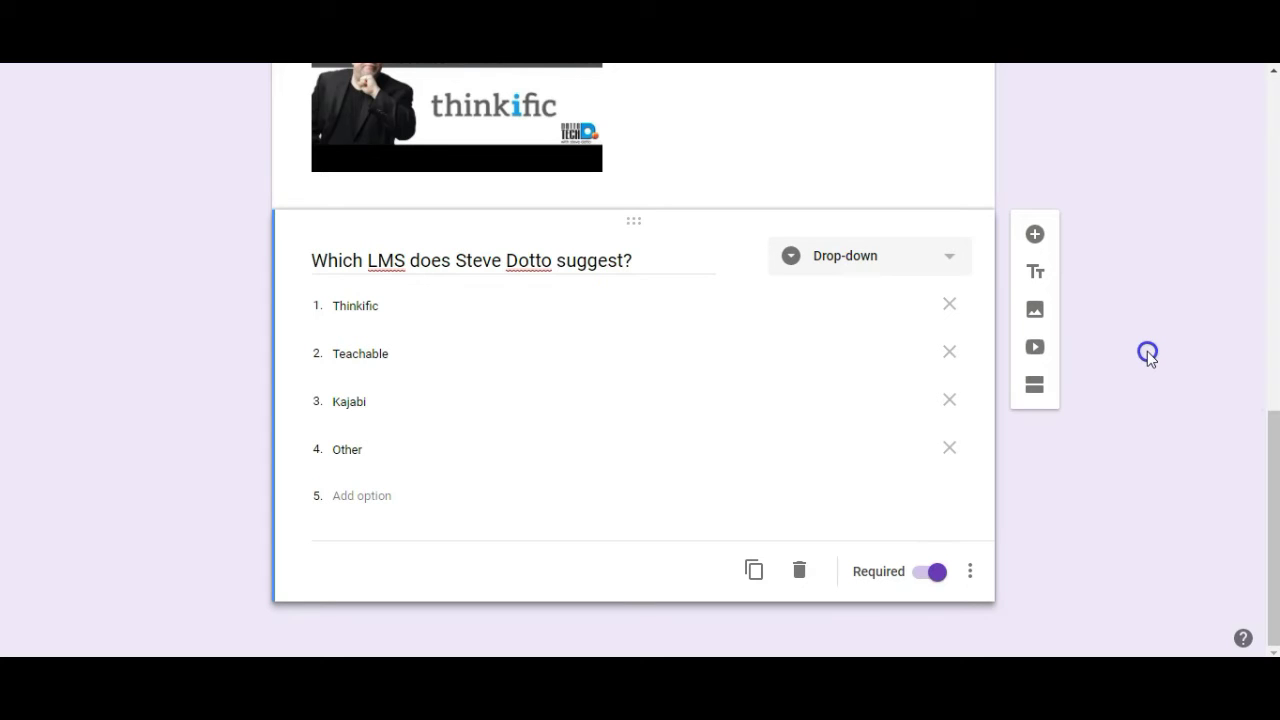
Step: Add a second section and set 'After section 1' to Submit form
left_click(1033, 386)
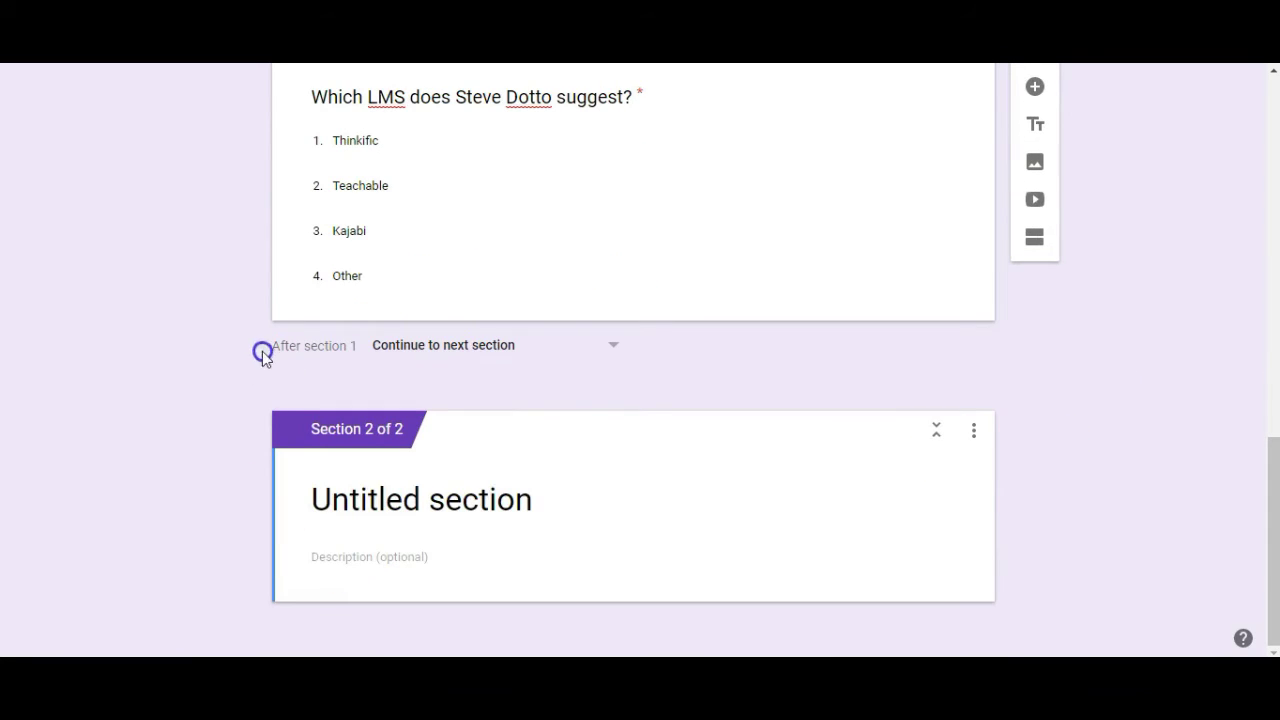
left_click_drag(265, 358, 358, 347)
left_click(594, 347)
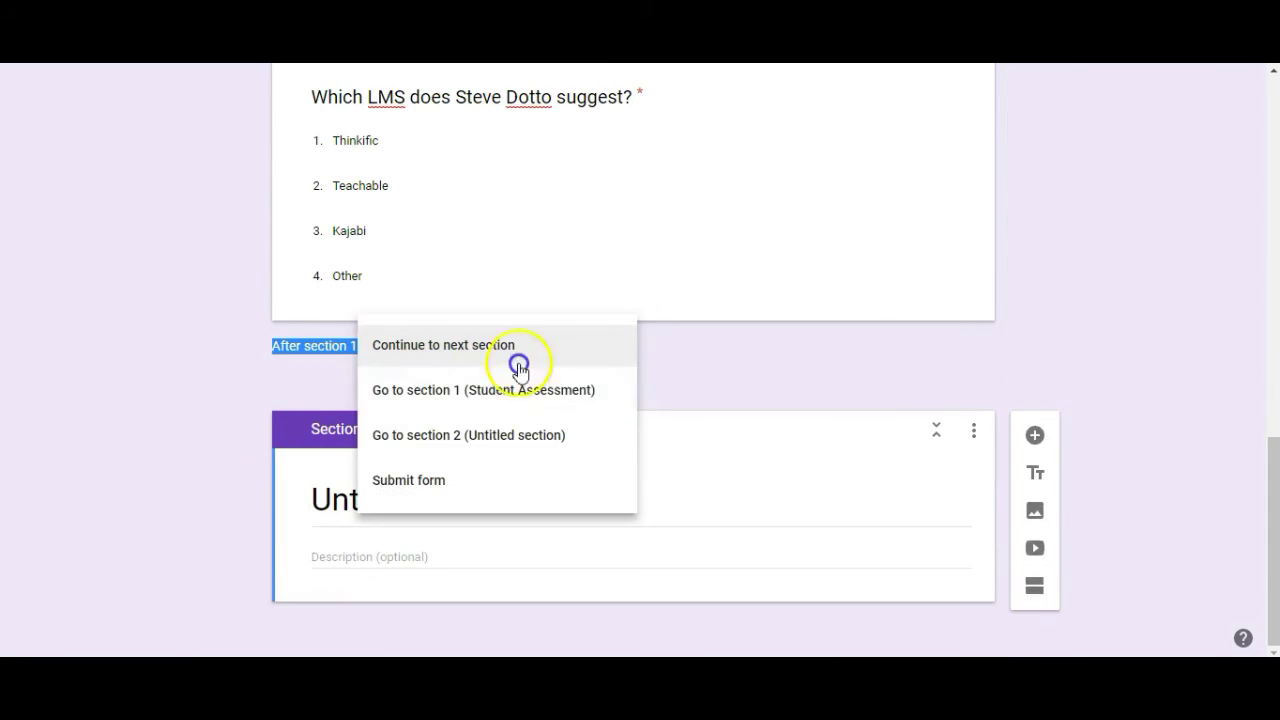
left_click(409, 484)
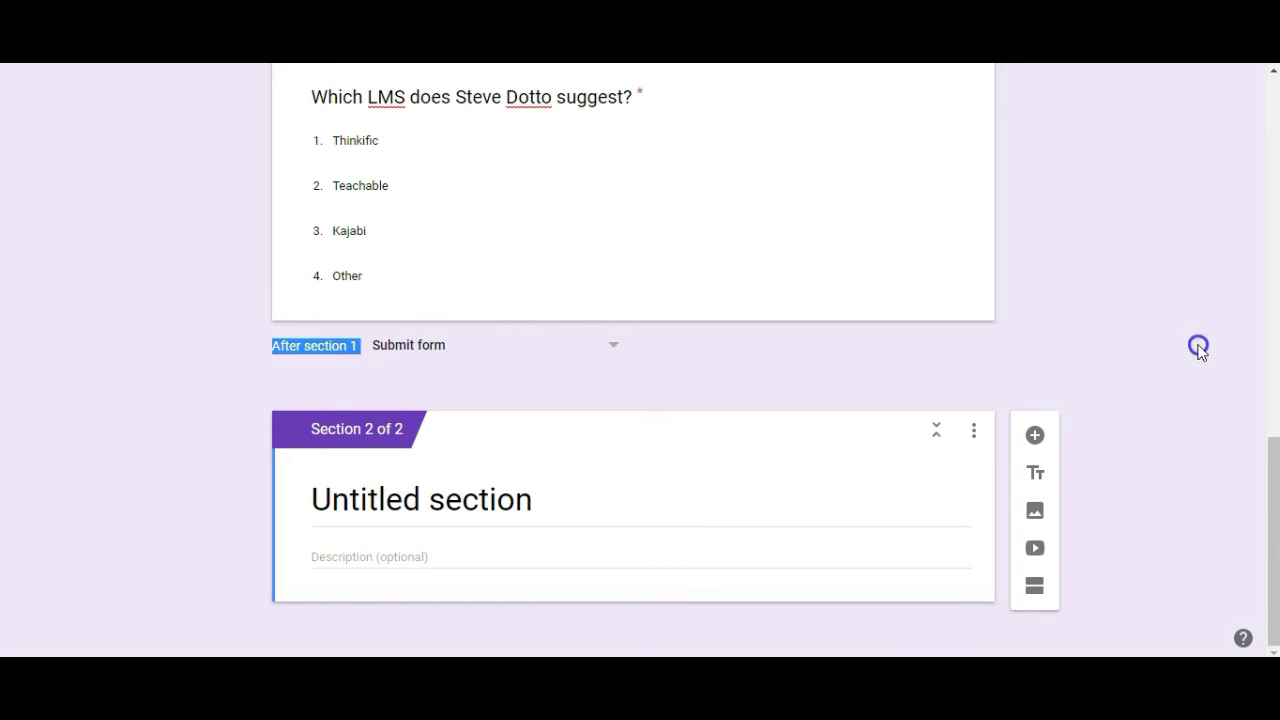
scroll(1187, 352, "up", 10)
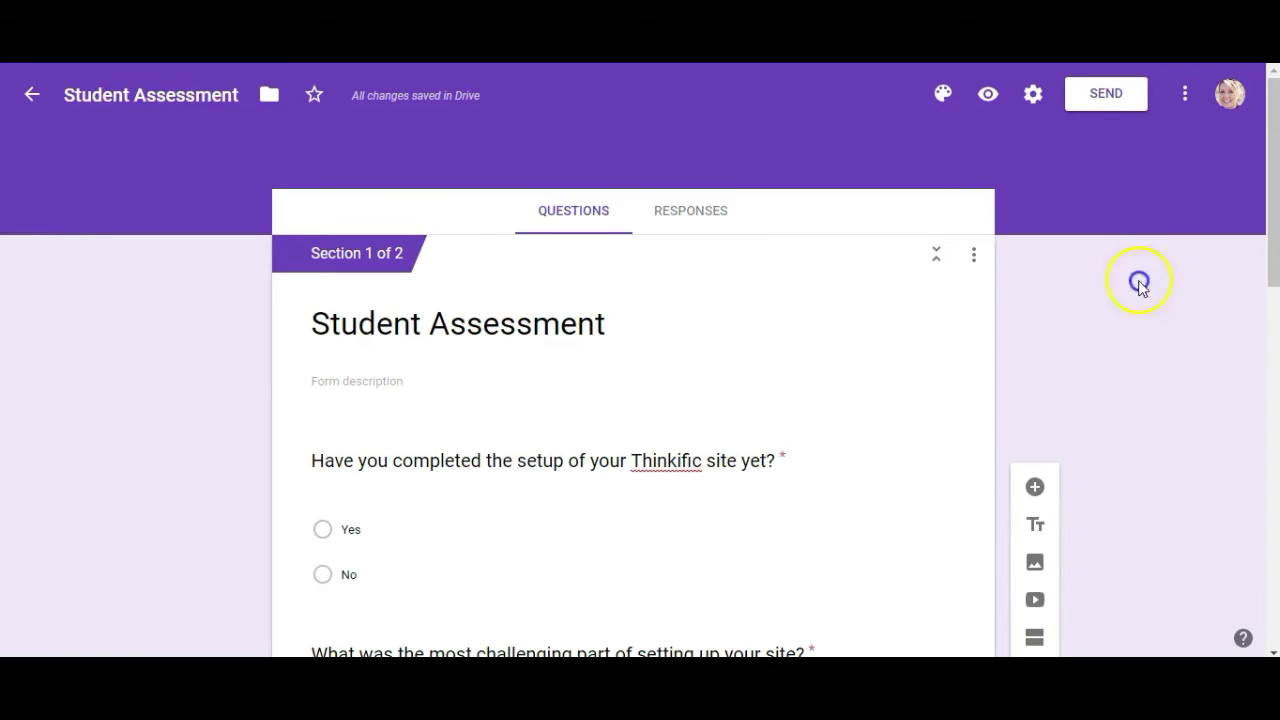
Step: In Settings, show the progress bar and add a thank-you confirmation message, then save
left_click(1033, 93)
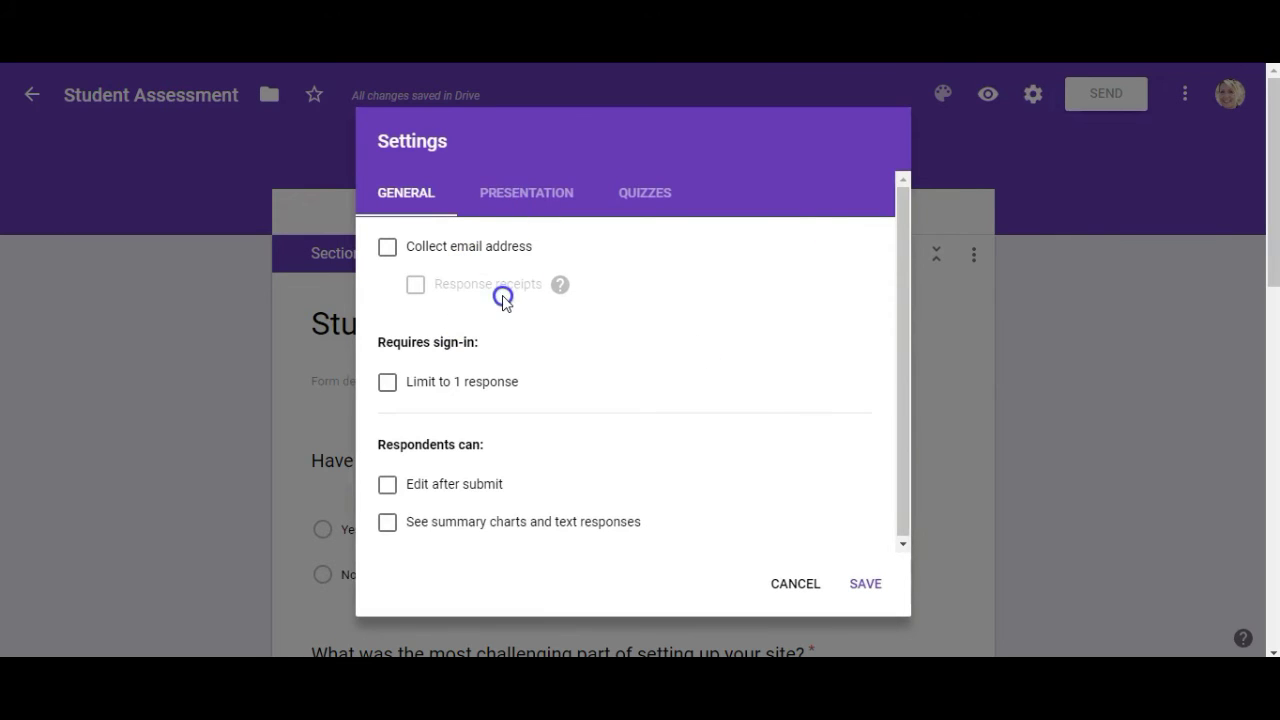
left_click(387, 381)
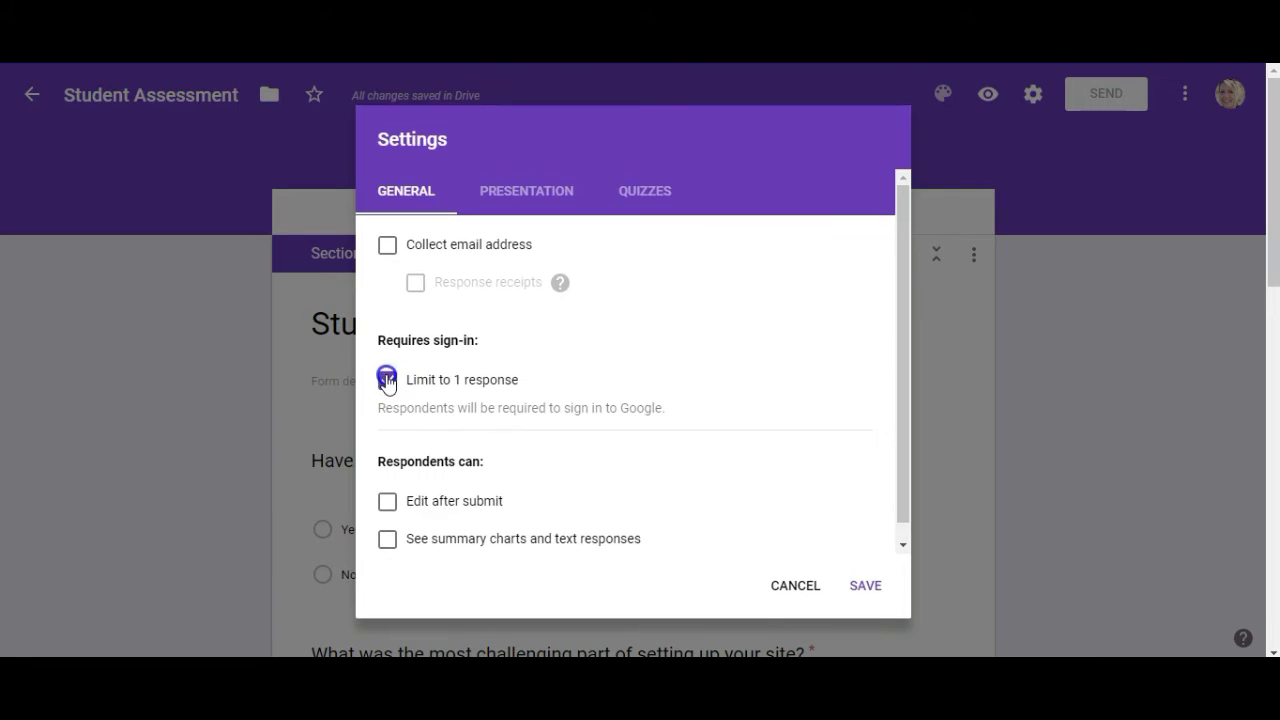
left_click_drag(383, 411, 701, 412)
left_click(389, 382)
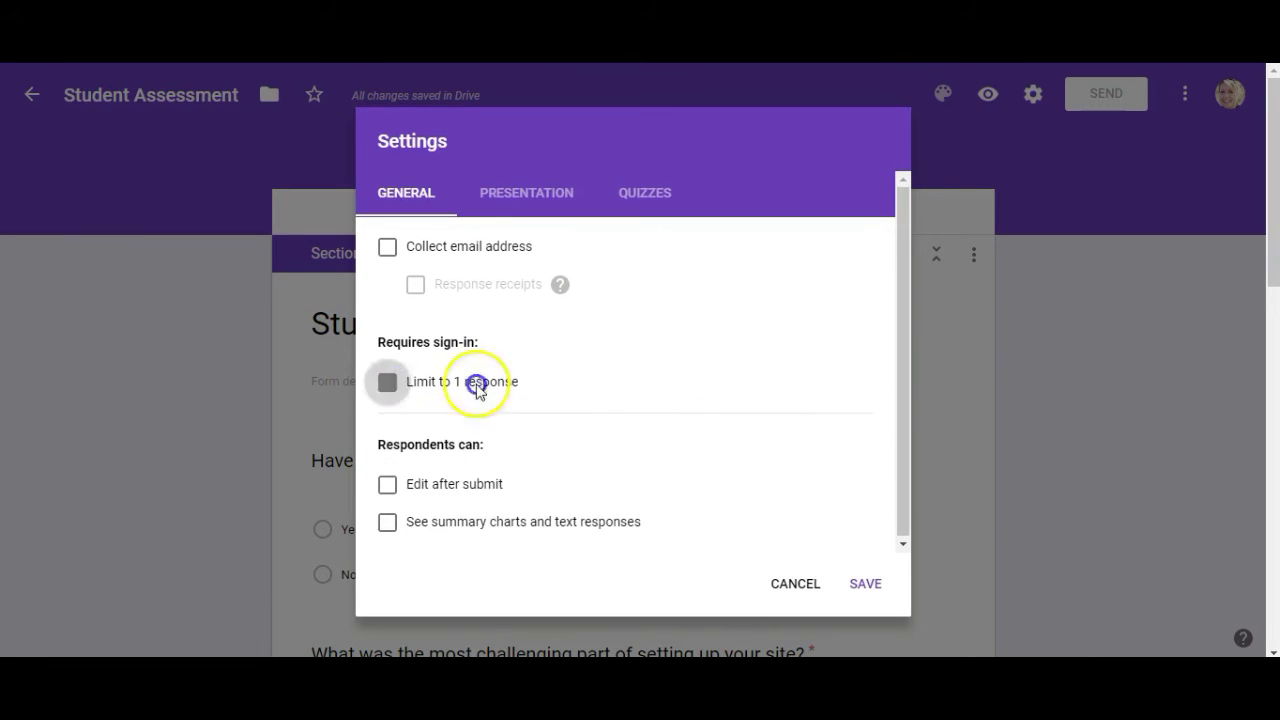
left_click(534, 194)
left_click(387, 246)
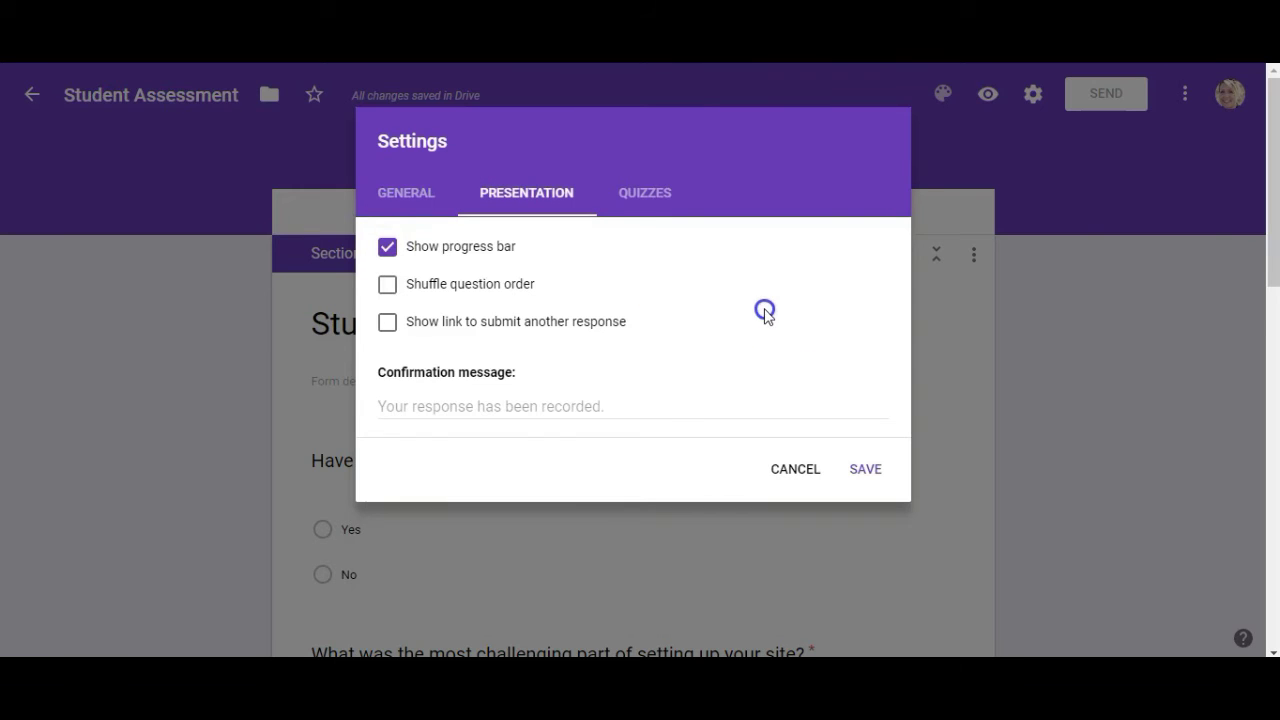
left_click(531, 402)
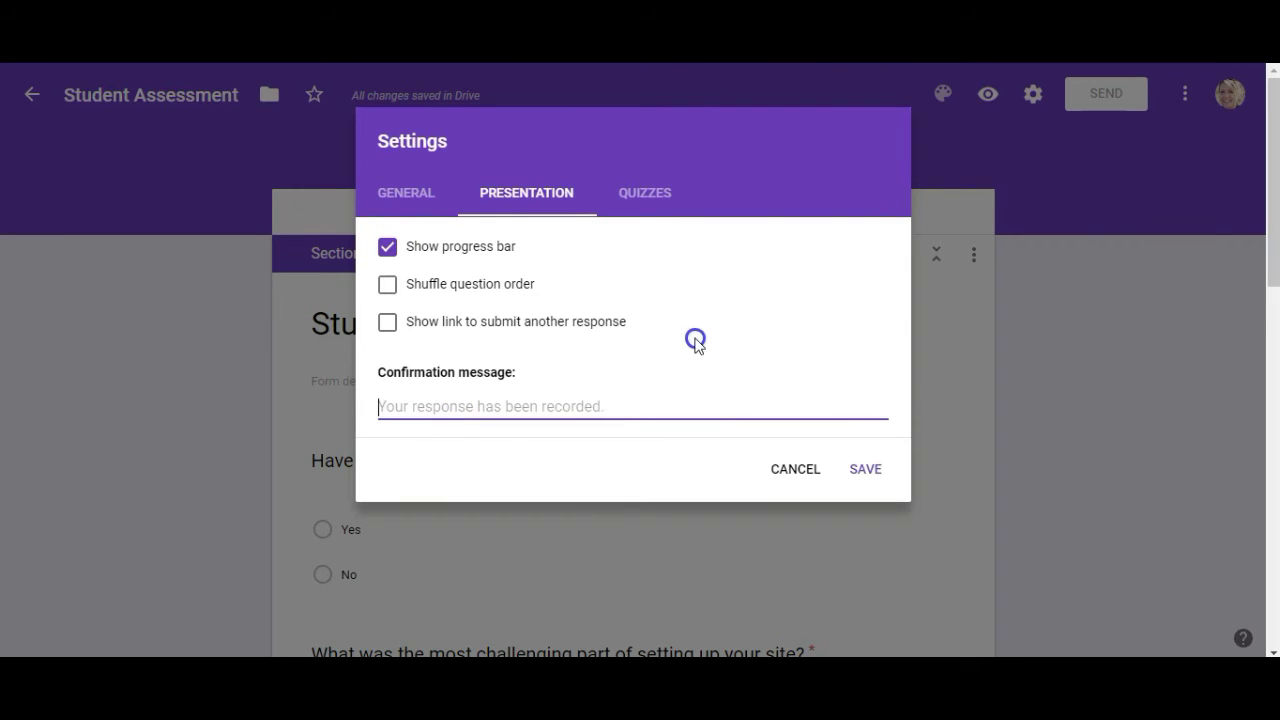
type("Thank you for completing the student assessment.")
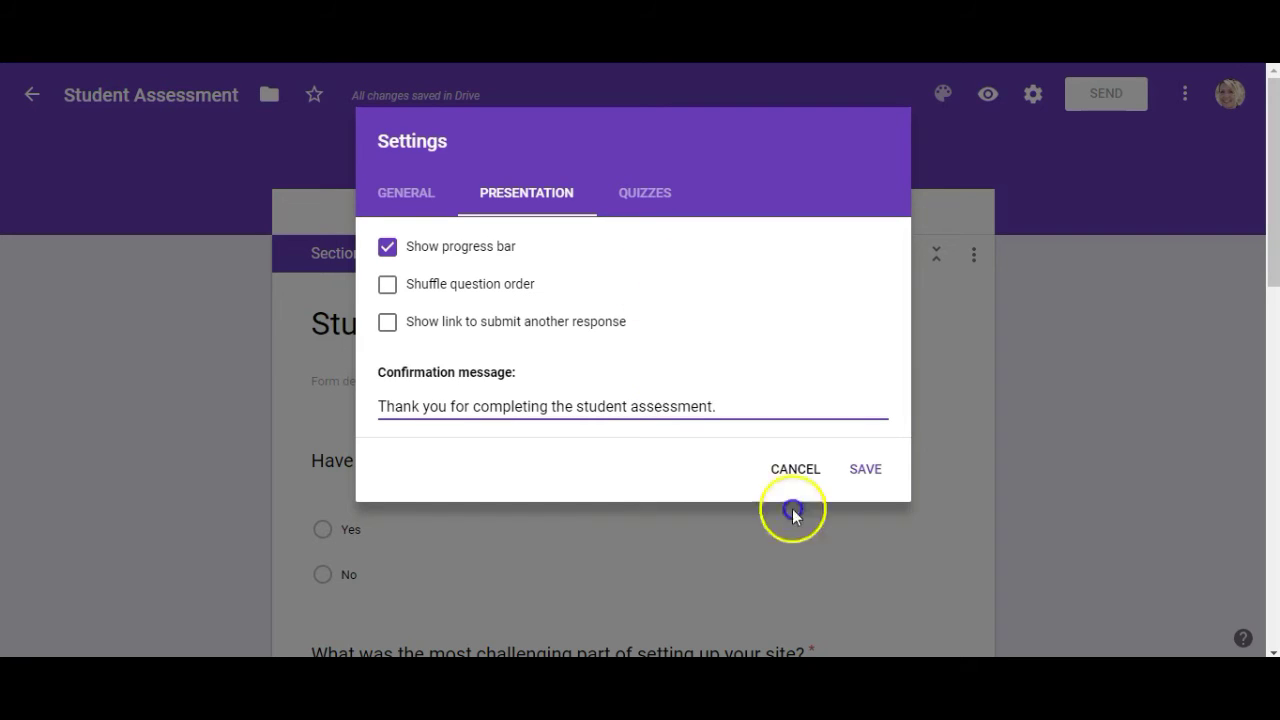
left_click(865, 469)
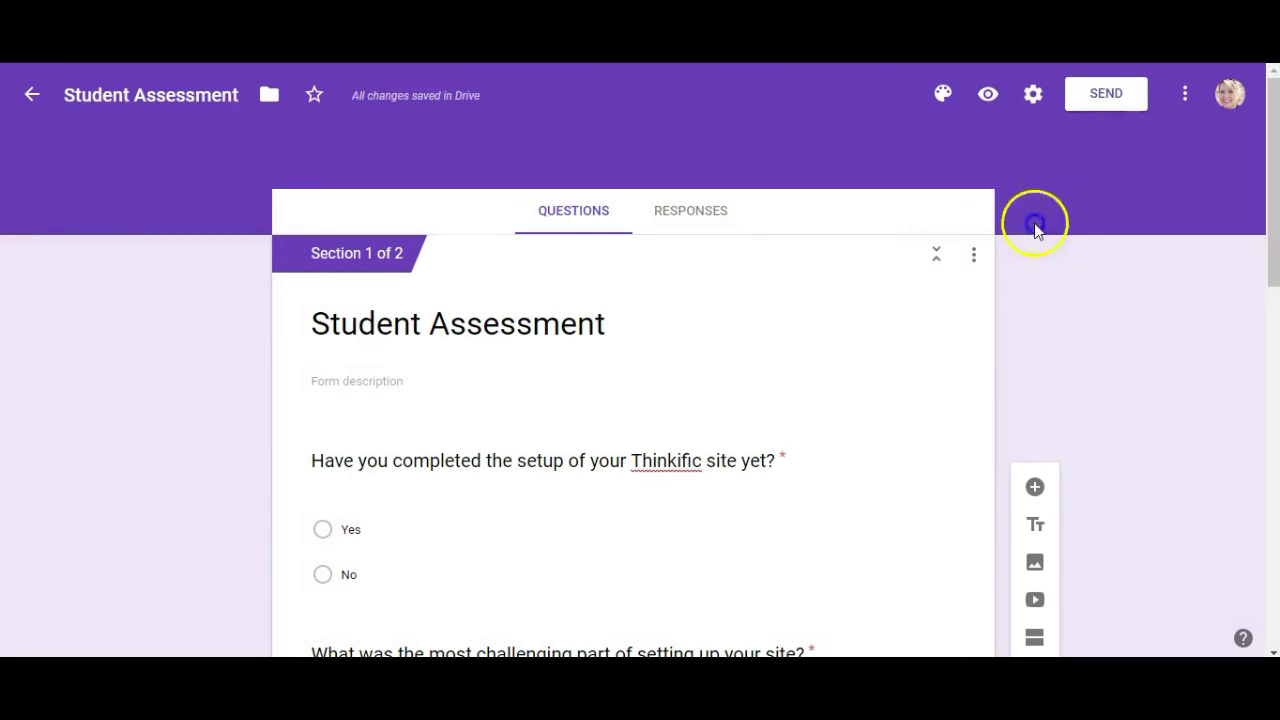
Step: Change the form's theme colour to pink
left_click(943, 97)
left_click(1013, 161)
left_click(943, 97)
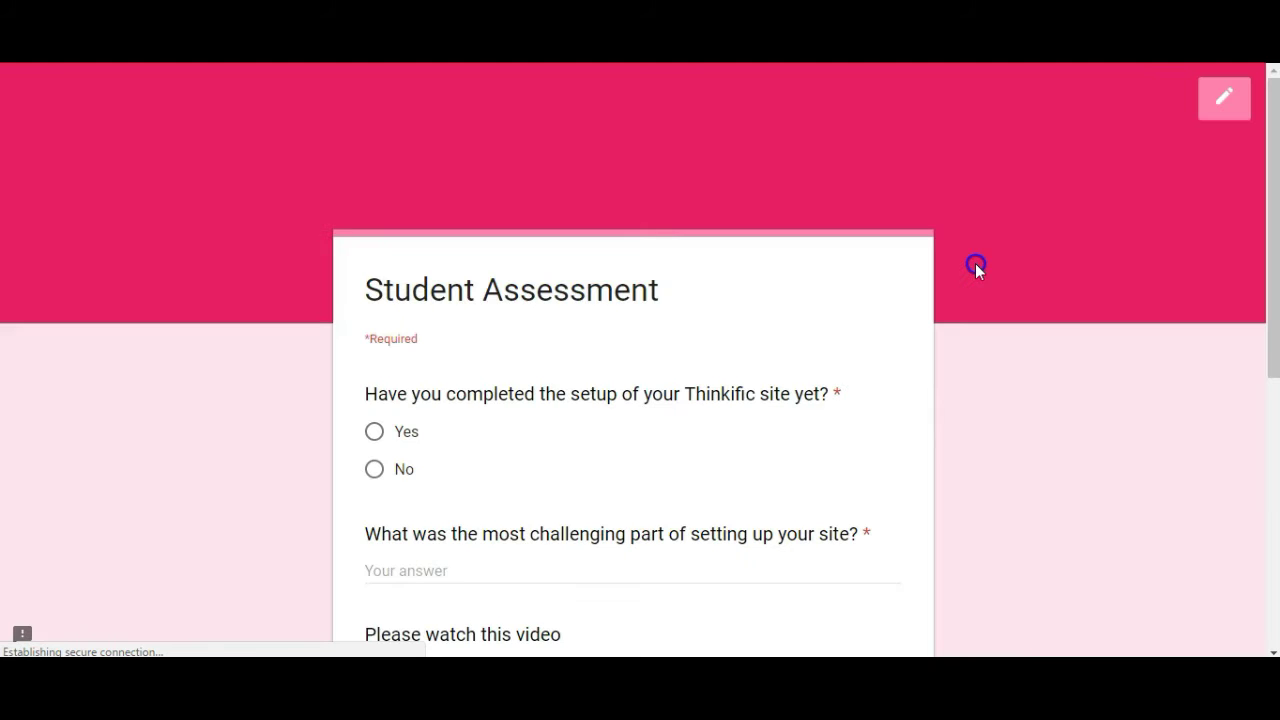
Step: In the preview, answer Yes to the setup question and begin the challenging-part answer
scroll(971, 240, "down", 5)
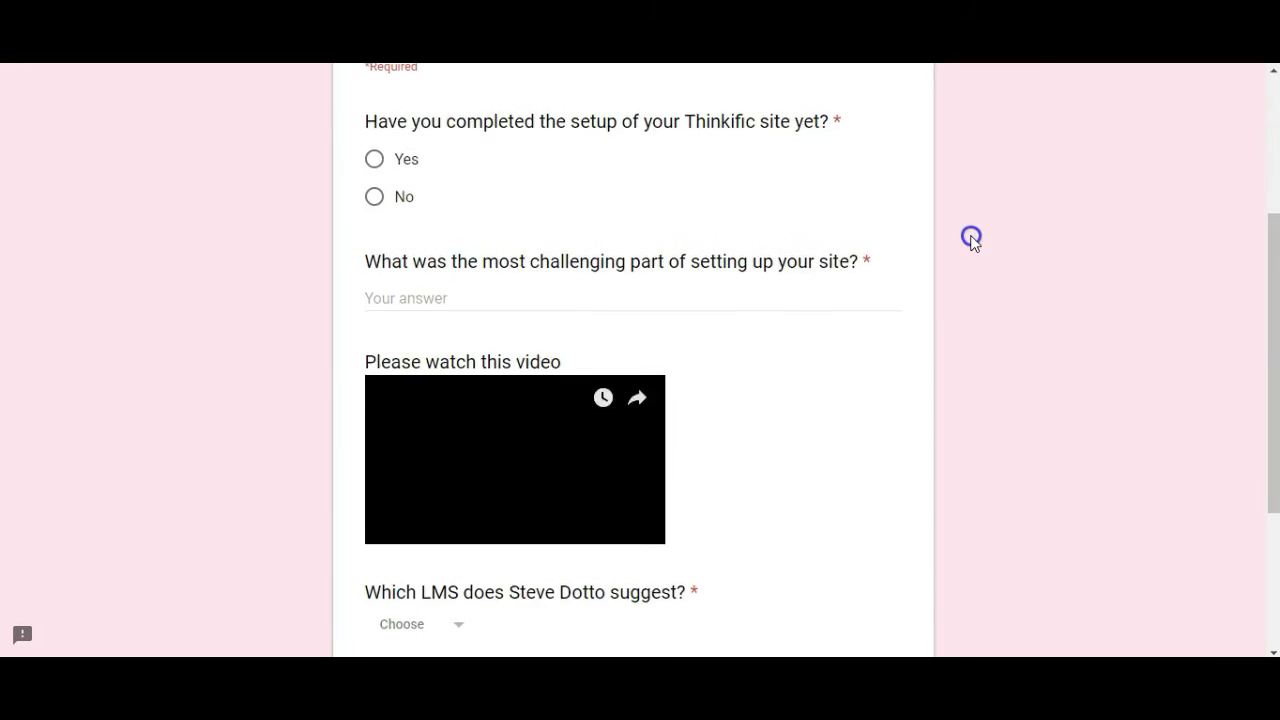
scroll(971, 240, "up", 5)
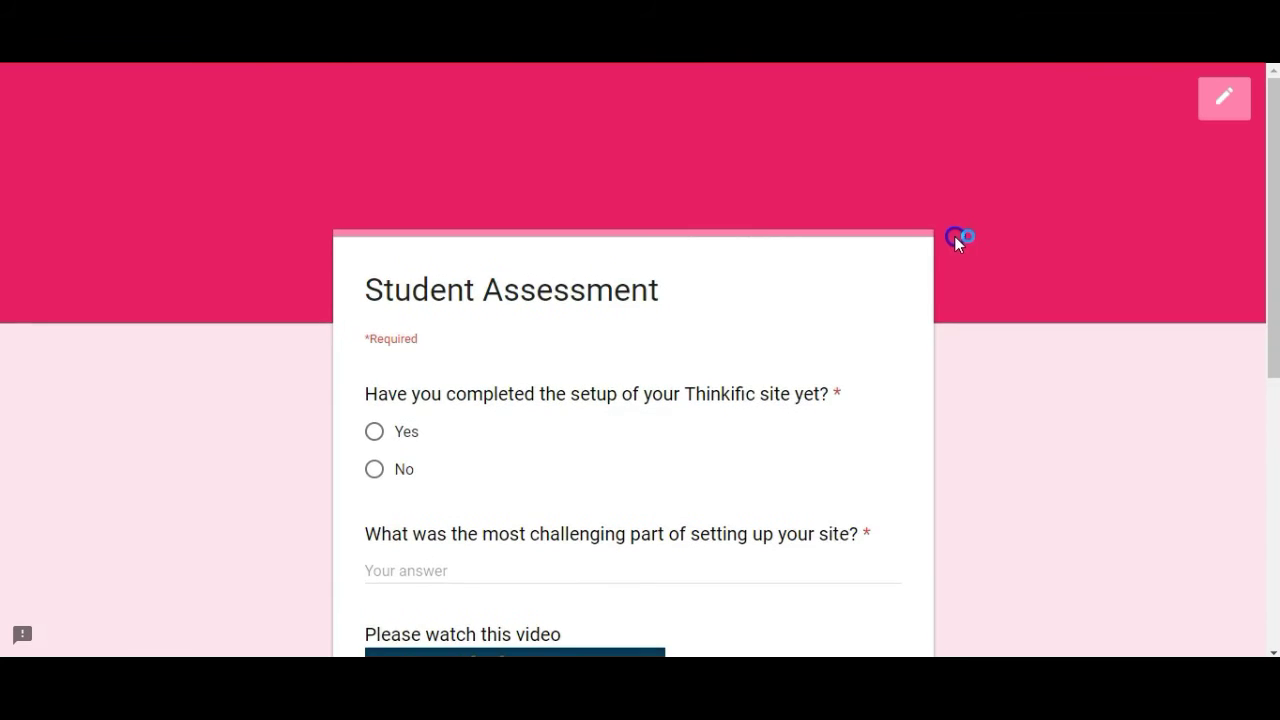
scroll(715, 197, "down", 3)
left_click(376, 152)
scroll(563, 211, "down", 1)
left_click(443, 200)
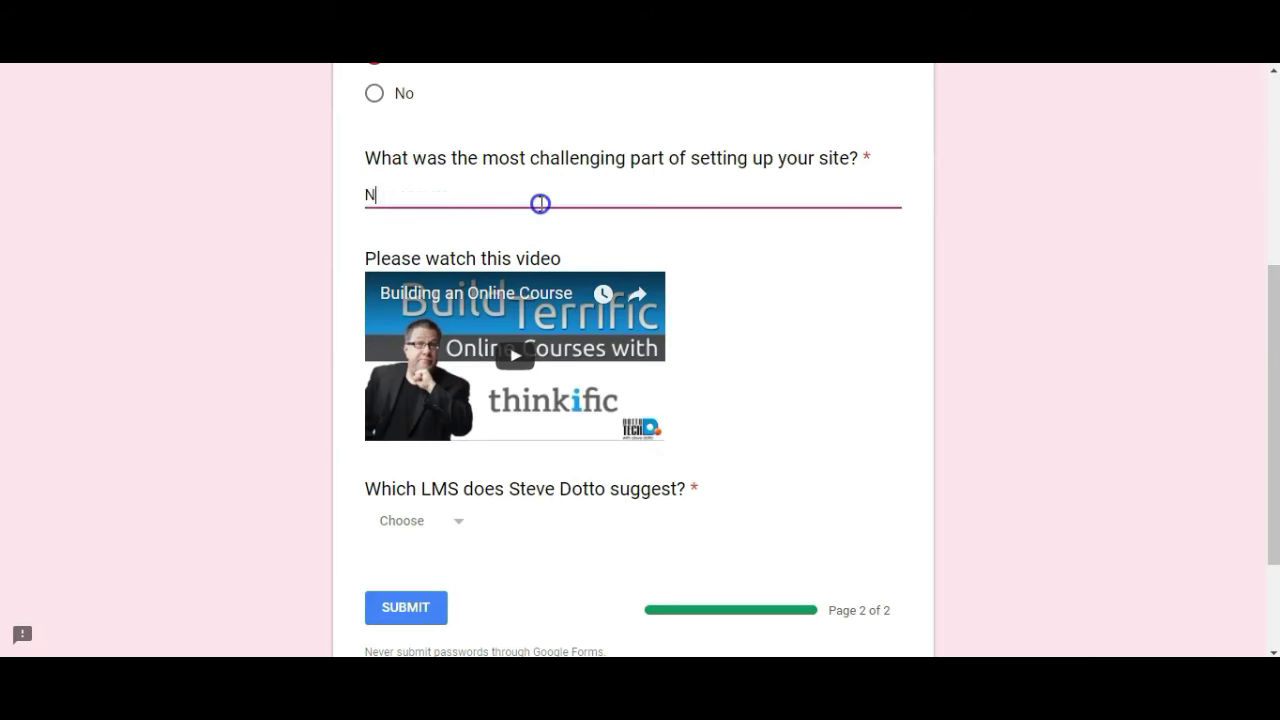
Step: Play and pause the embedded video, choose Thinkific for the LMS question, and submit
left_click(516, 355)
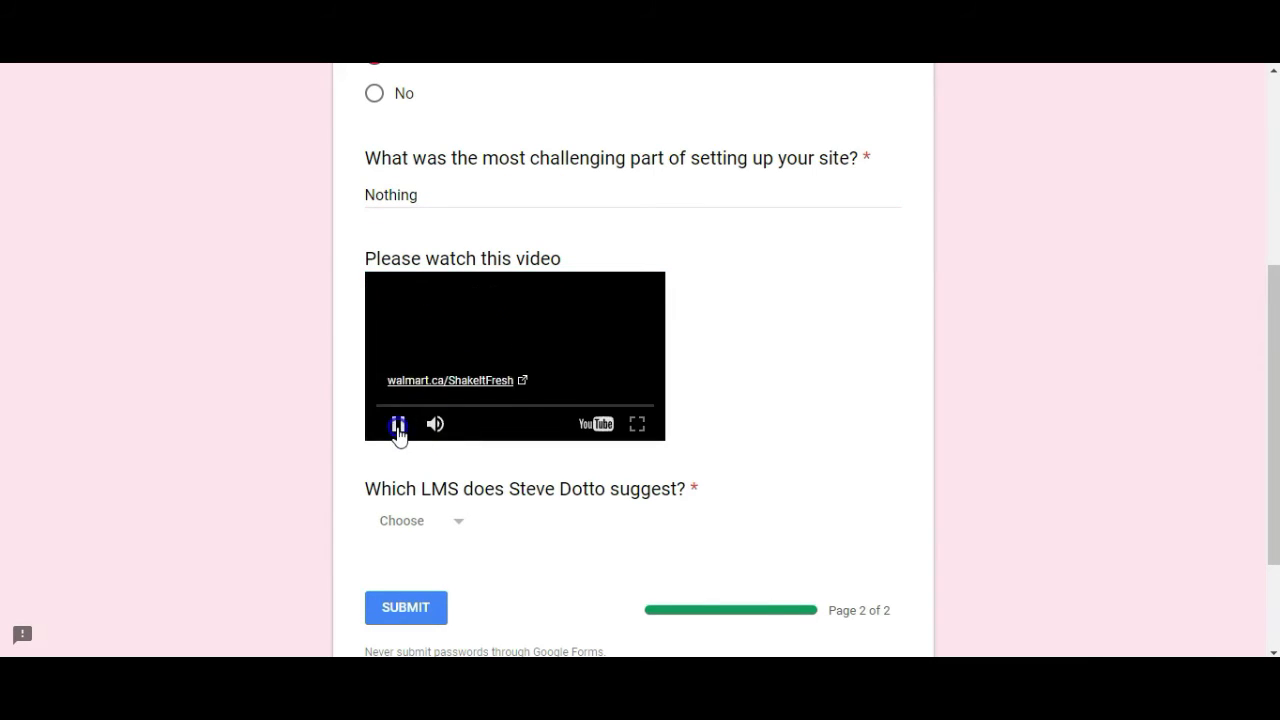
left_click(398, 425)
left_click(1010, 398)
scroll(1010, 398, "down", 2)
left_click(466, 366)
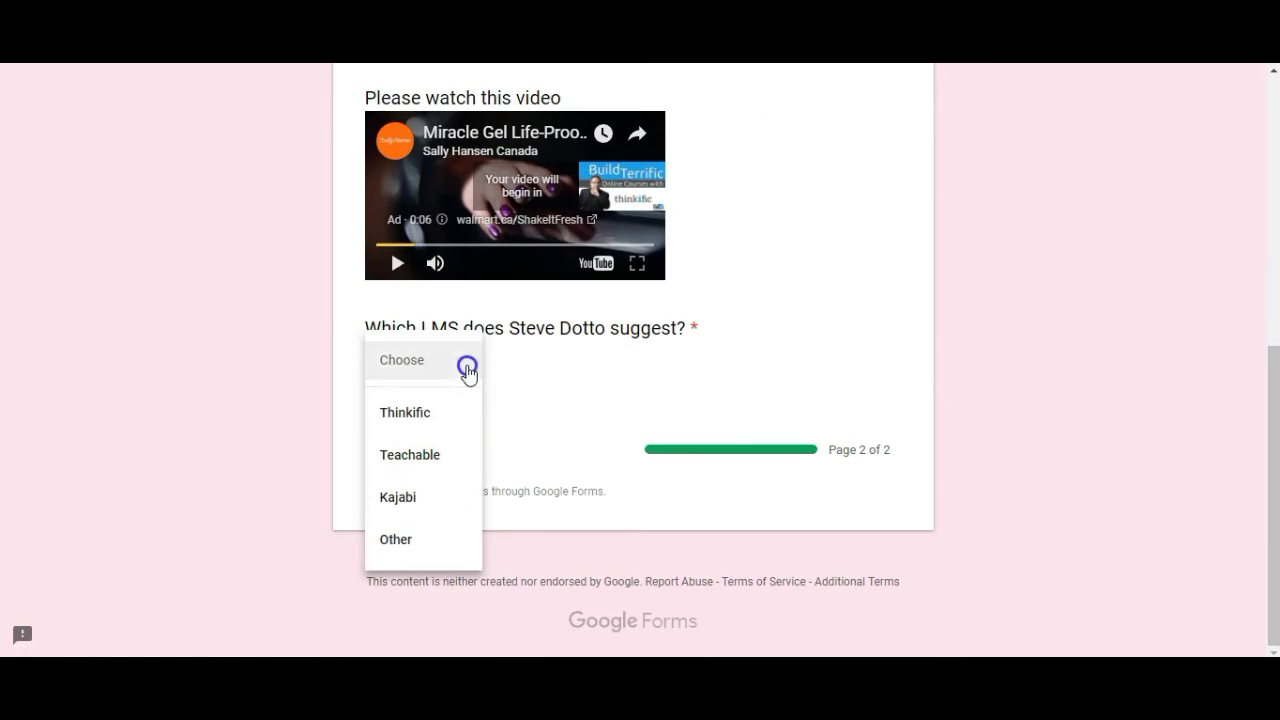
left_click(425, 418)
left_click(407, 455)
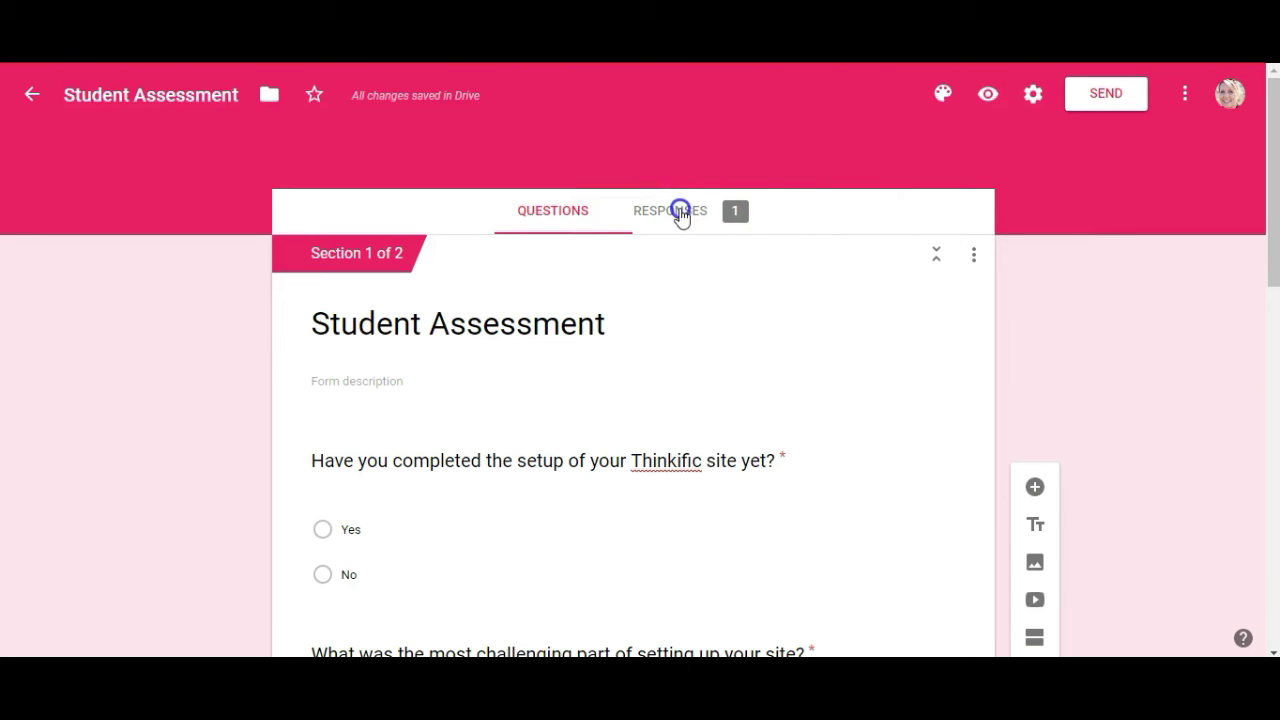
Step: Open the responses summary, leaving email notifications for new responses turned off
left_click(680, 213)
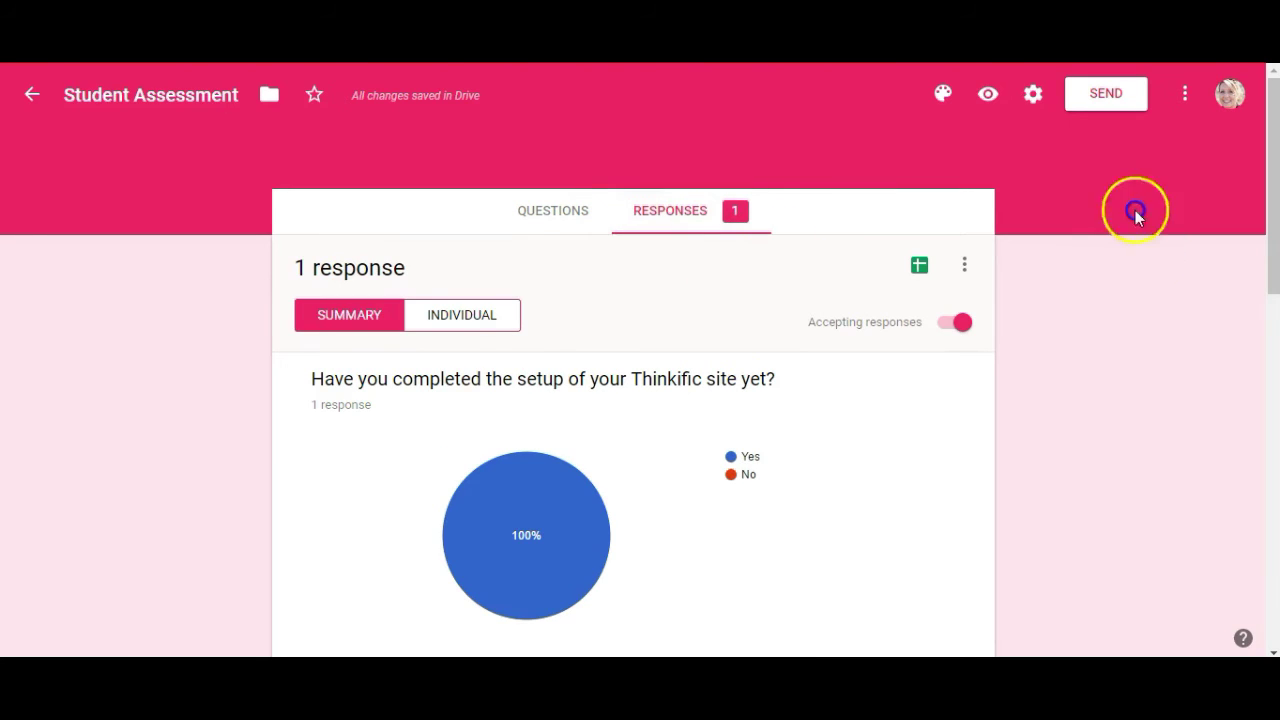
scroll(1120, 196, "down", 2)
scroll(1052, 150, "up", 1)
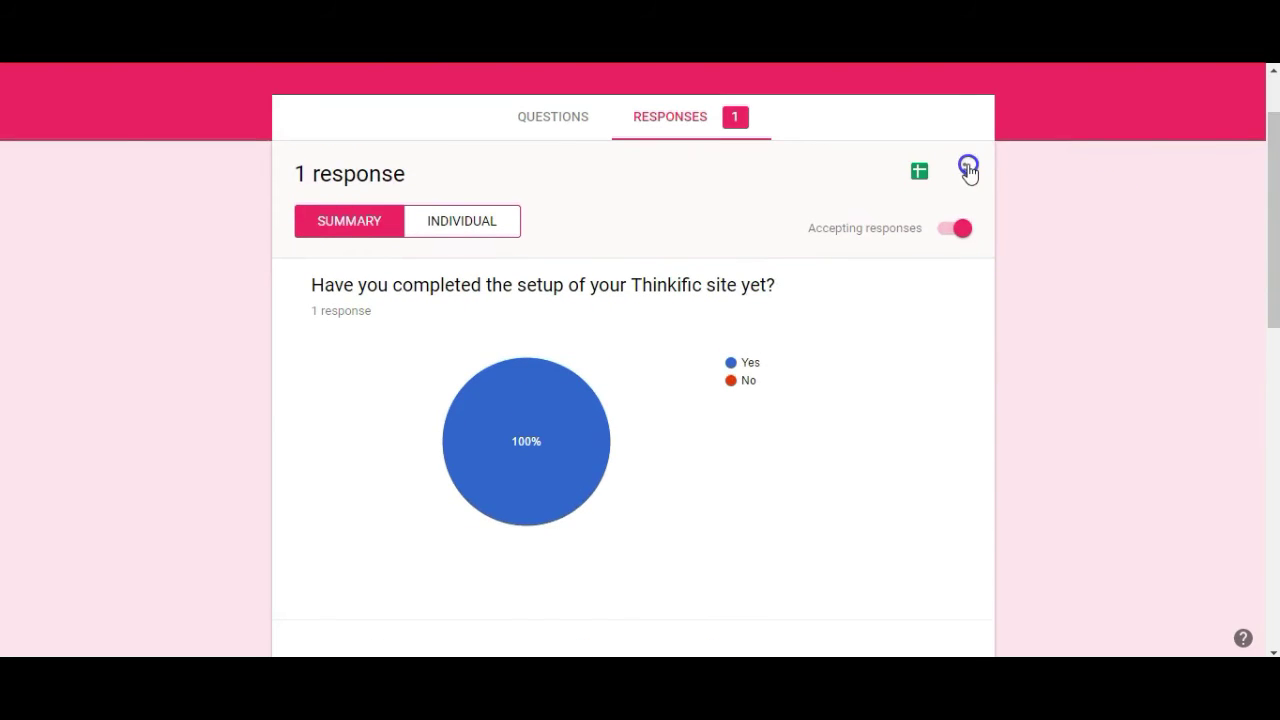
left_click(966, 170)
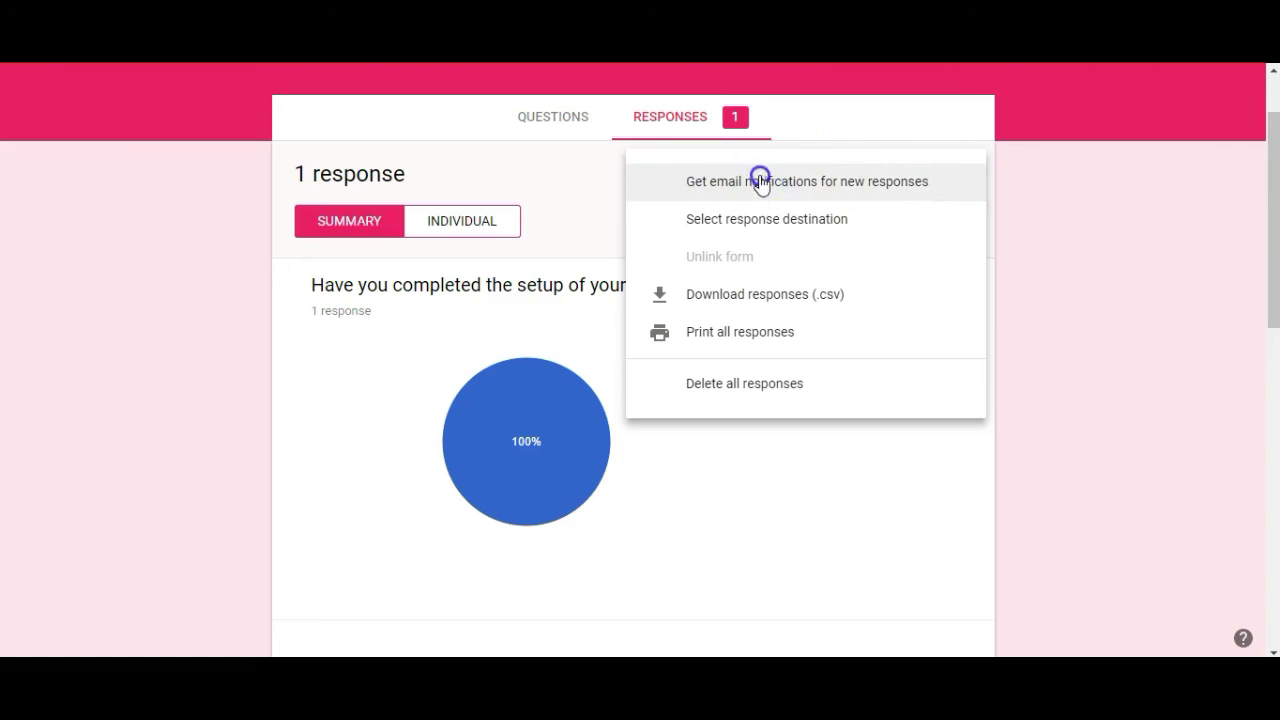
left_click(795, 187)
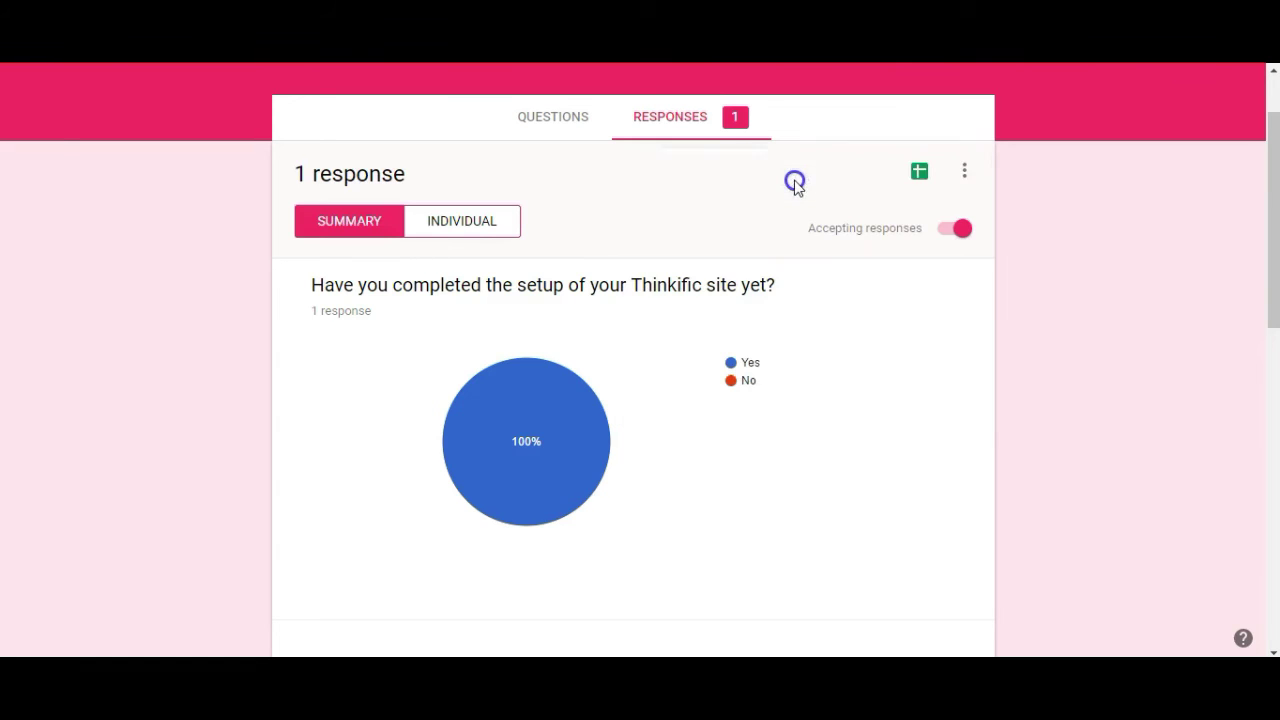
left_click(965, 172)
left_click(776, 187)
Step: Set the response destination to a newly created spreadsheet with the suggested name
left_click(962, 172)
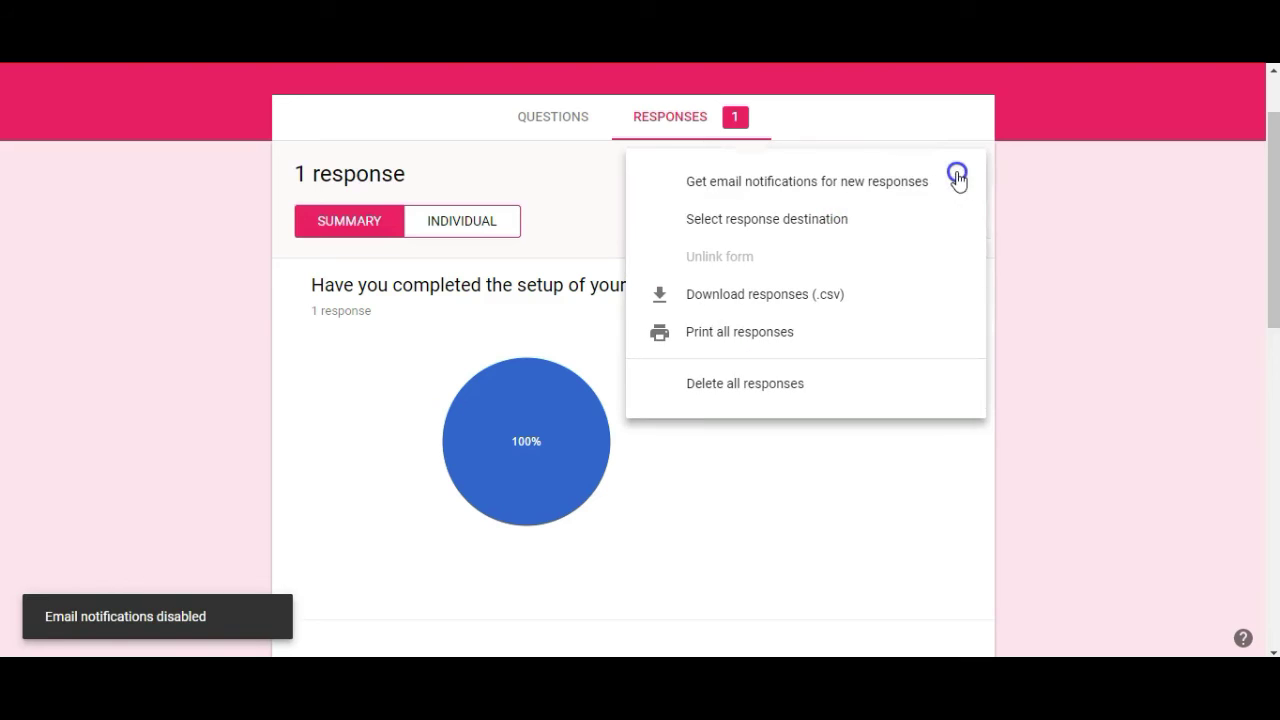
left_click(772, 222)
left_click(538, 210)
left_click(680, 197)
left_click(610, 200)
left_click(721, 200)
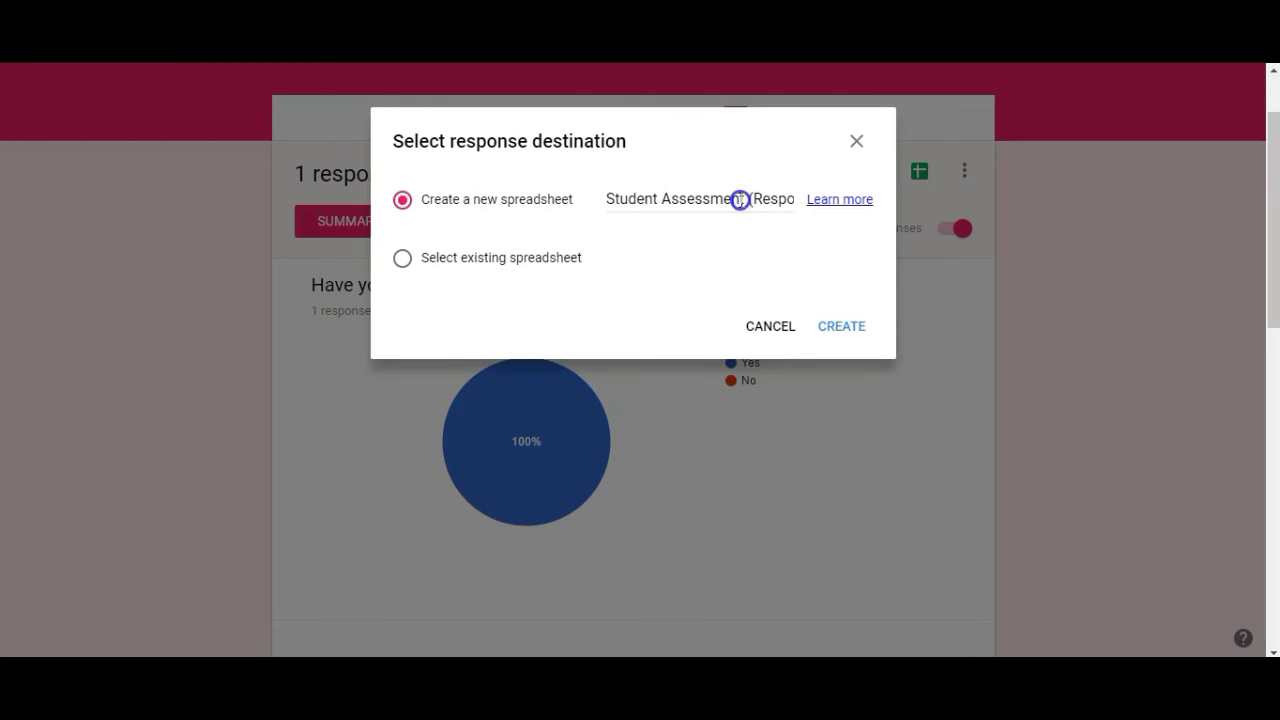
left_click(839, 327)
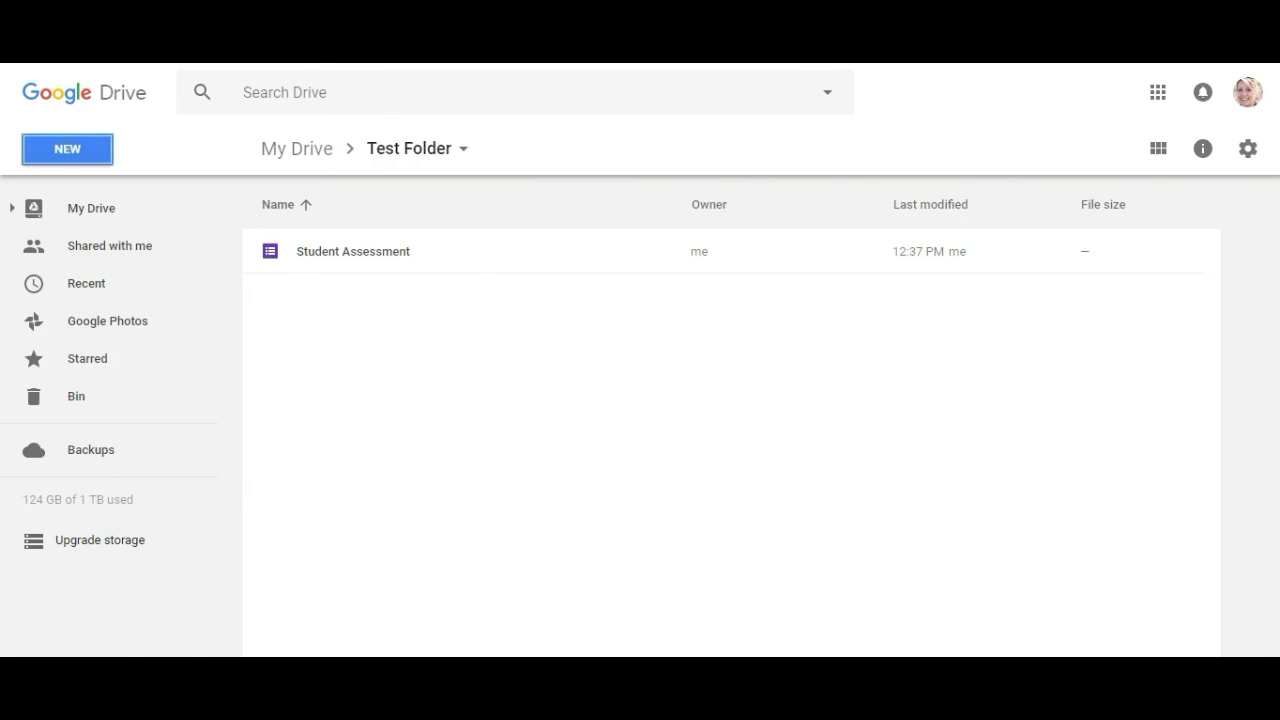
Step: Refresh Test Folder to reveal the Student Assessment (Responses) sheet, then return to the form
key("F5")
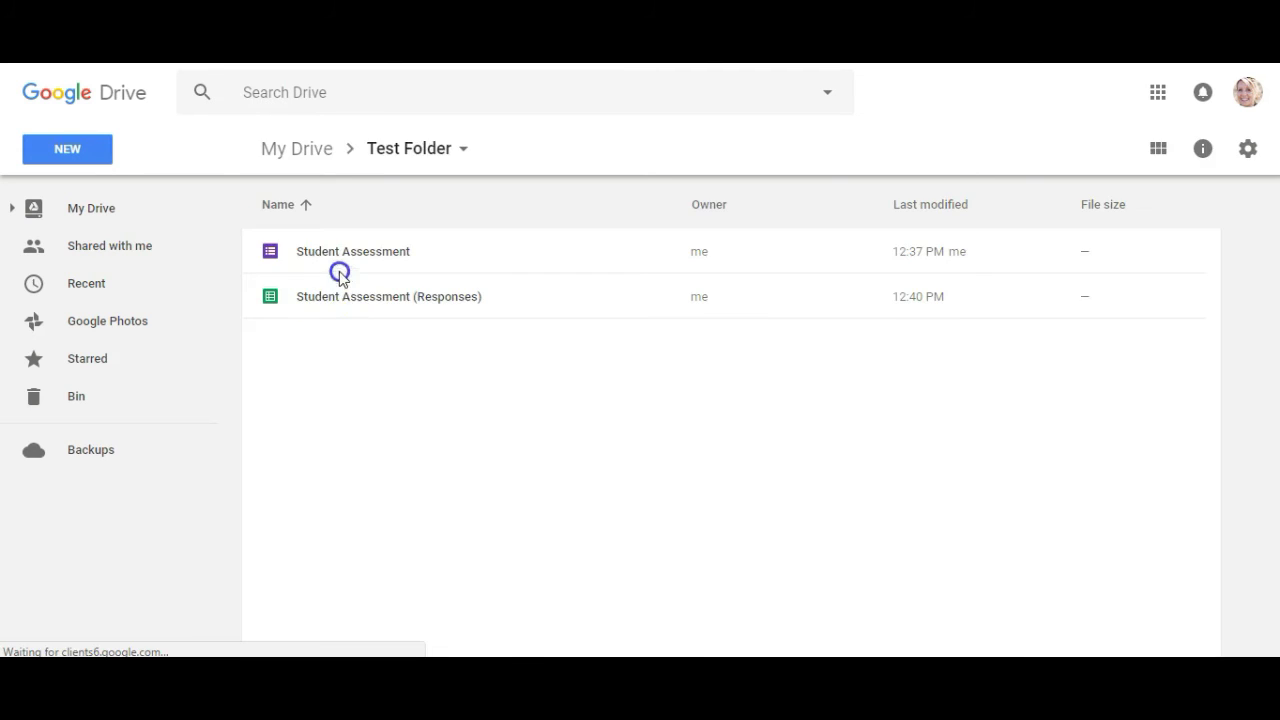
left_click(466, 308)
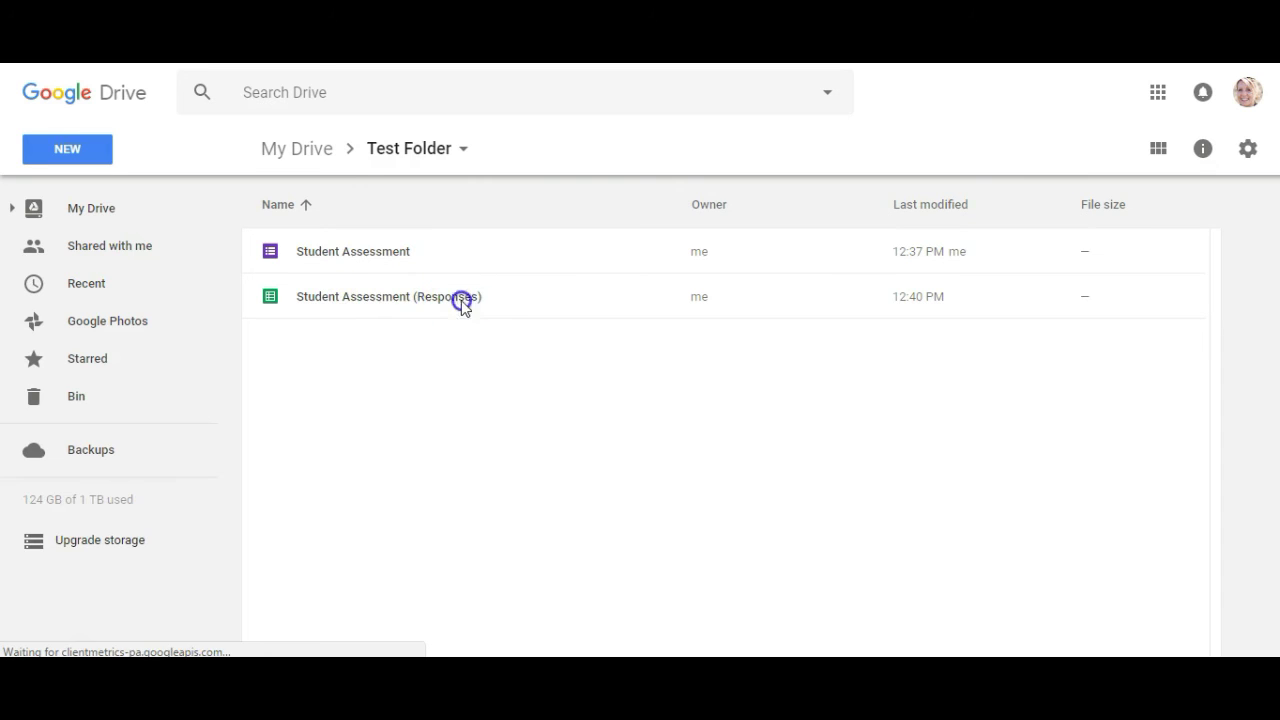
left_click(322, 296)
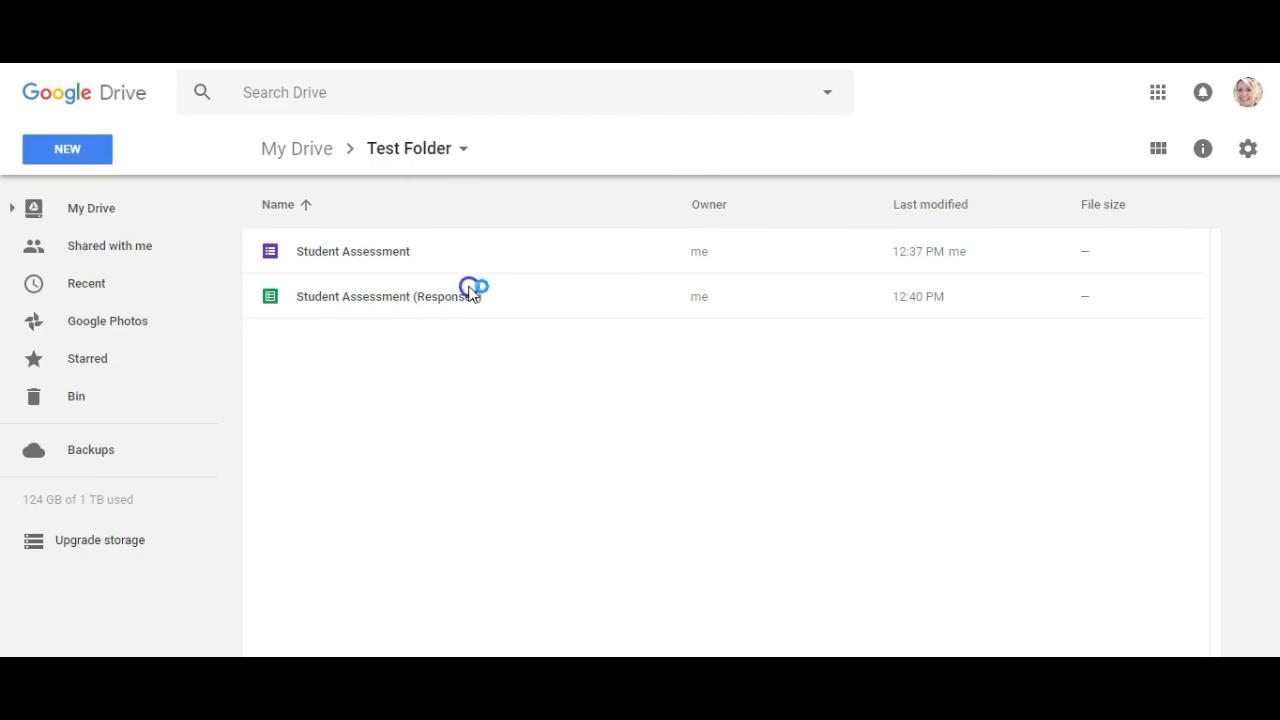
left_click(377, 126)
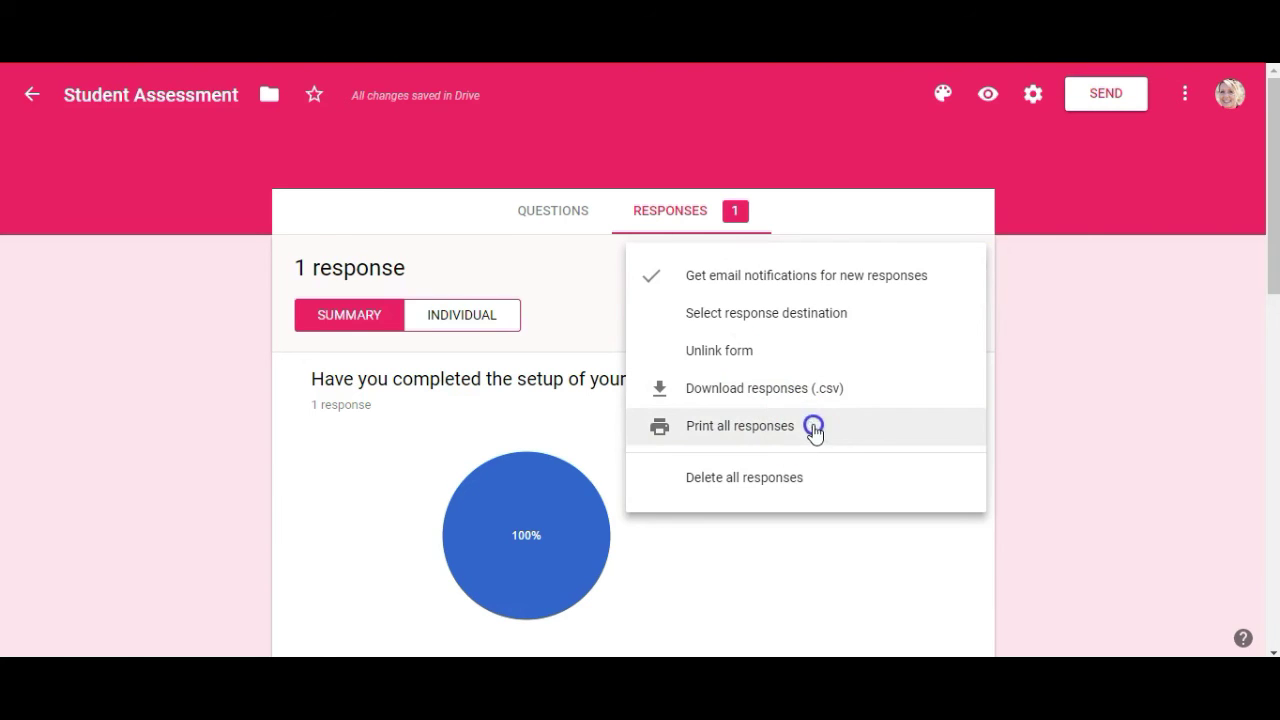
Step: View the single submitted response in Individual view, then bring up the Send form dialog
left_click(878, 480)
left_click(1080, 310)
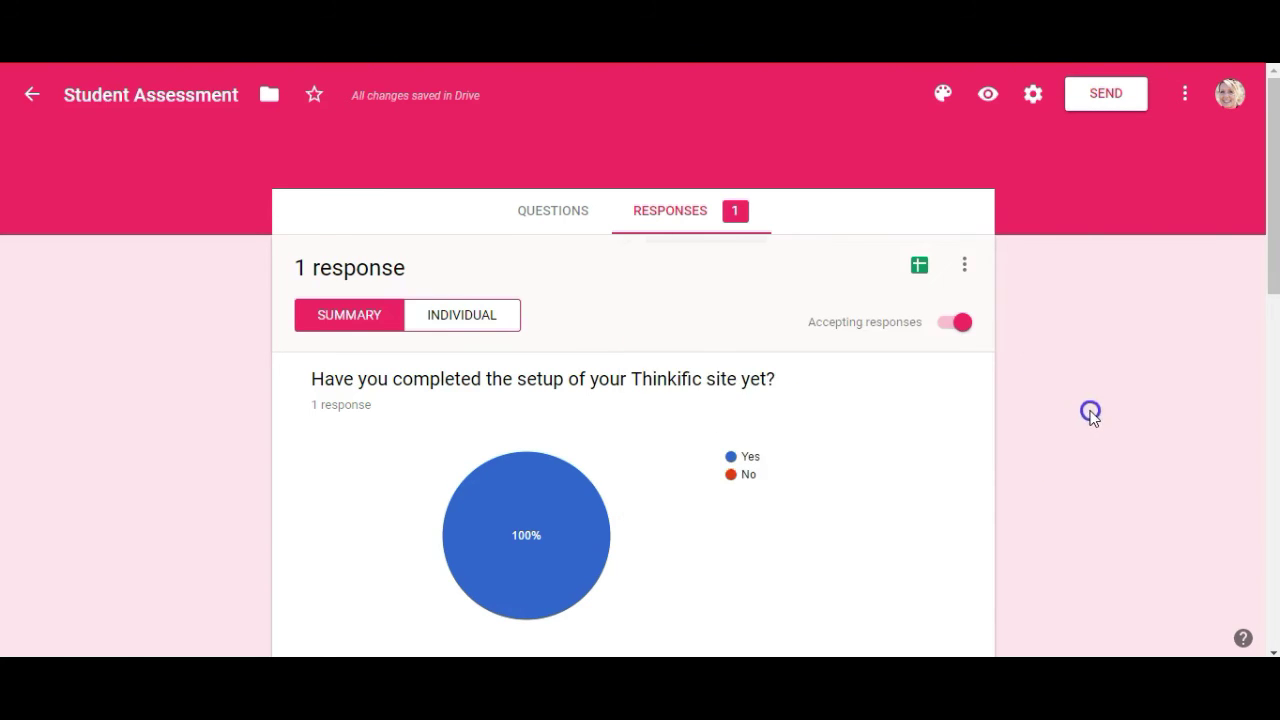
scroll(1047, 330, "down", 1)
scroll(1047, 330, "down", 1)
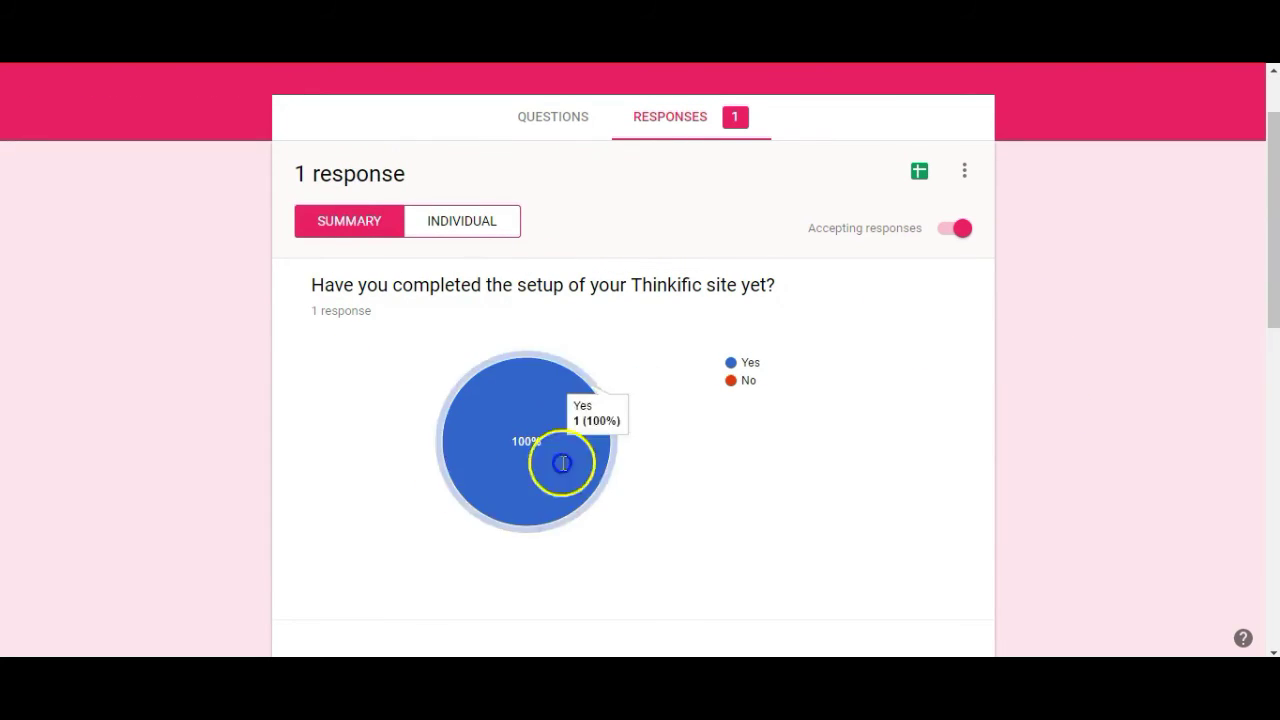
left_click(437, 222)
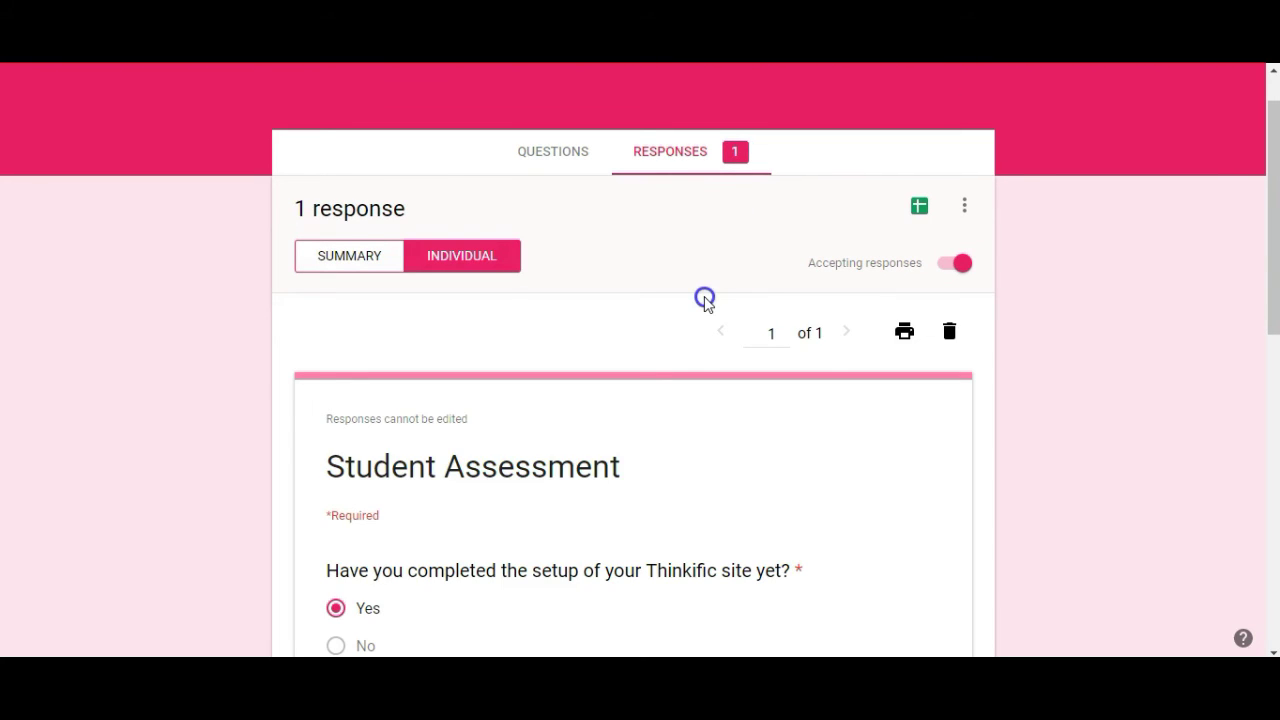
scroll(1140, 281, "up", 1)
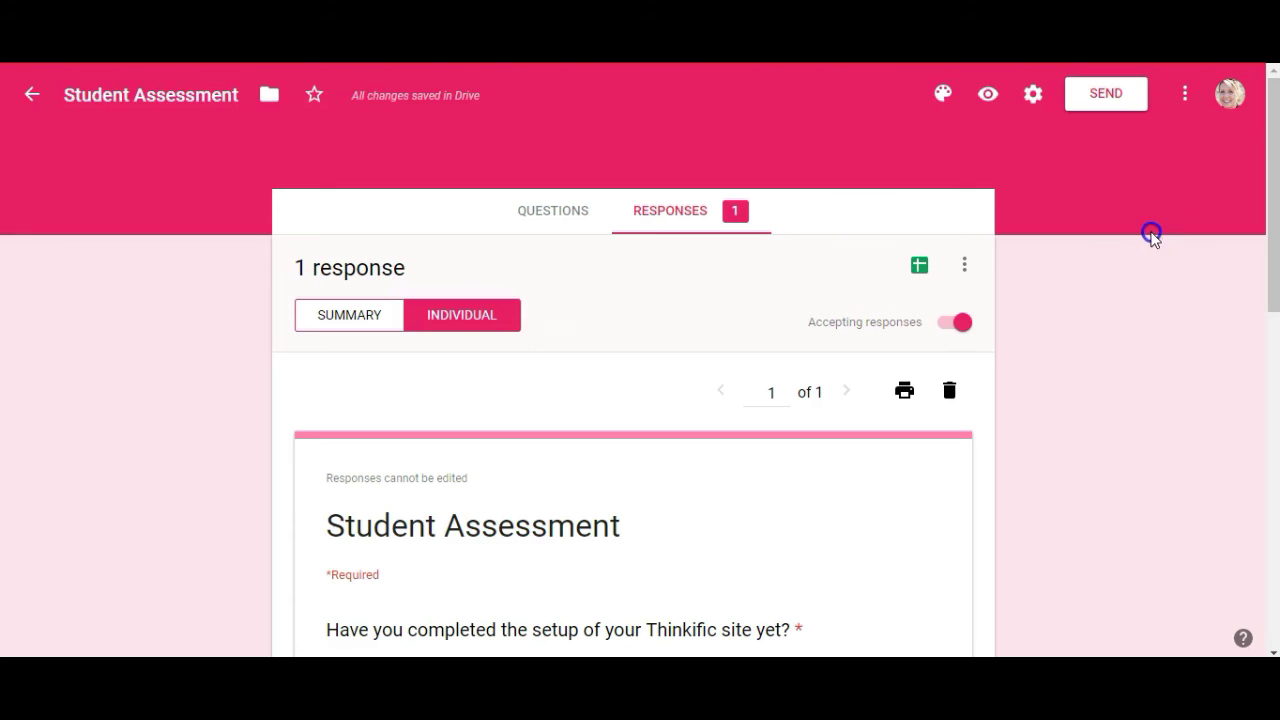
left_click(1110, 94)
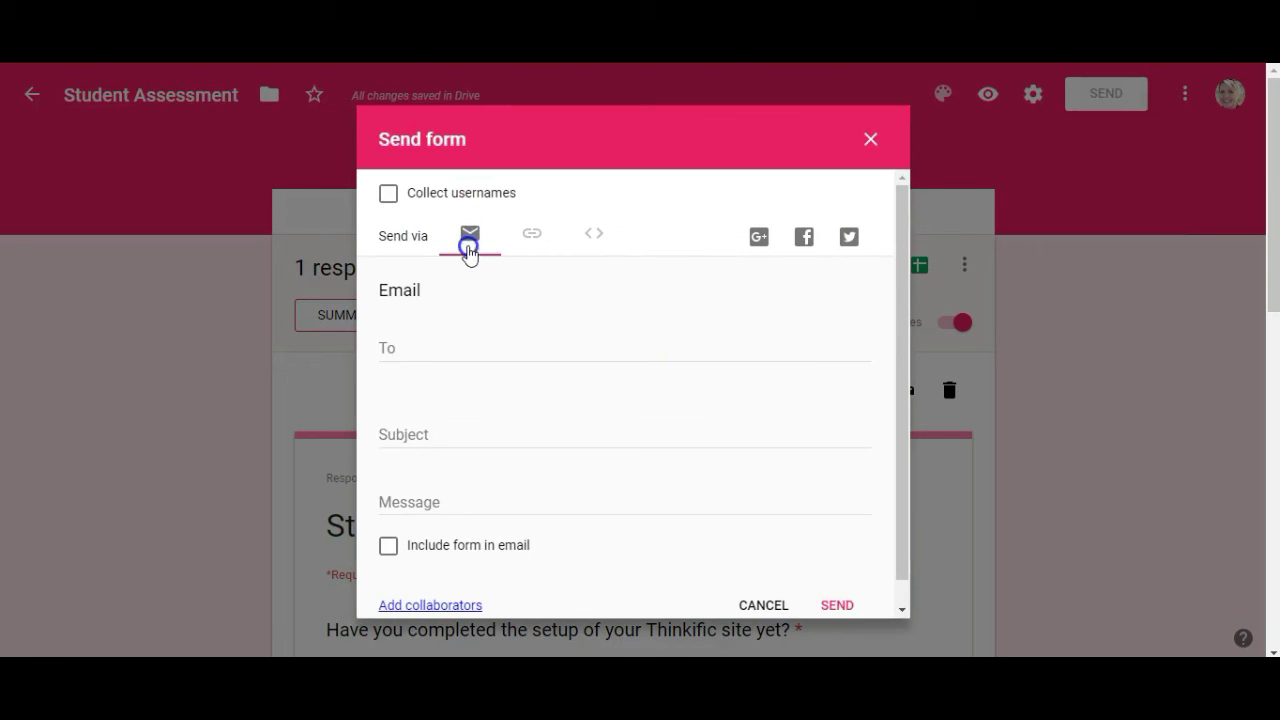
Step: Shorten the form's share link with Shorten URL and copy it
left_click(536, 236)
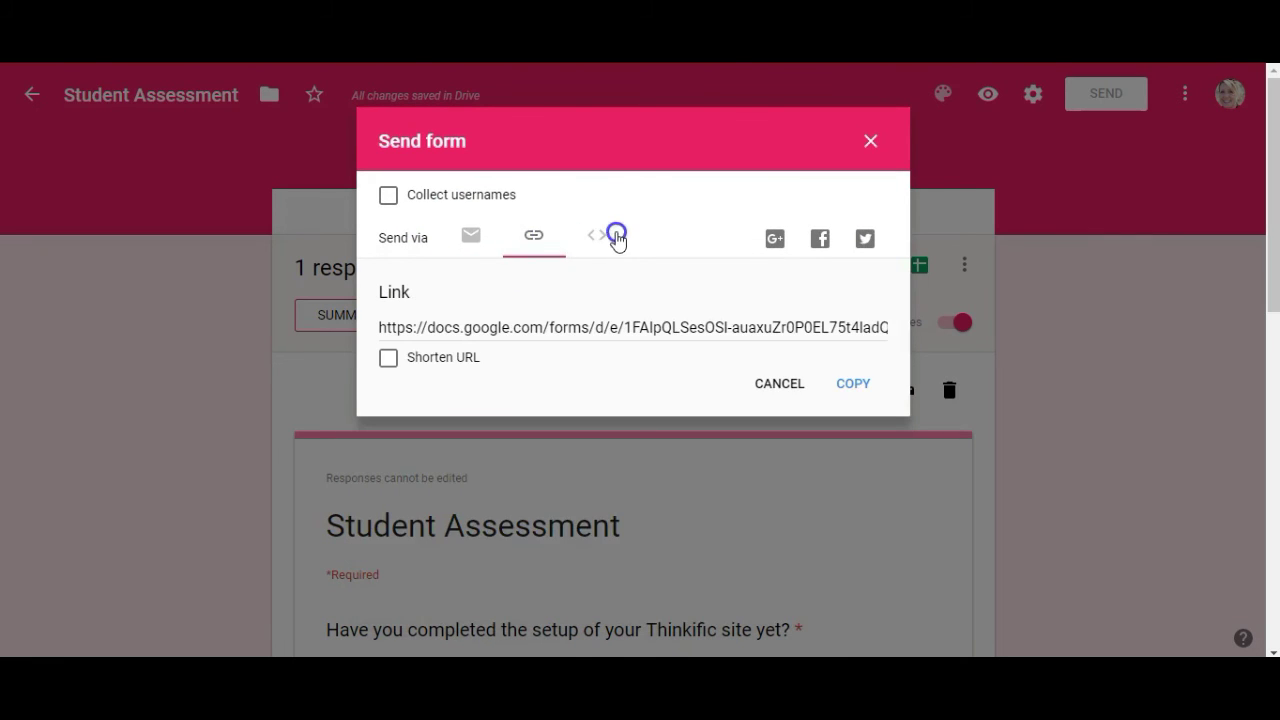
left_click(598, 236)
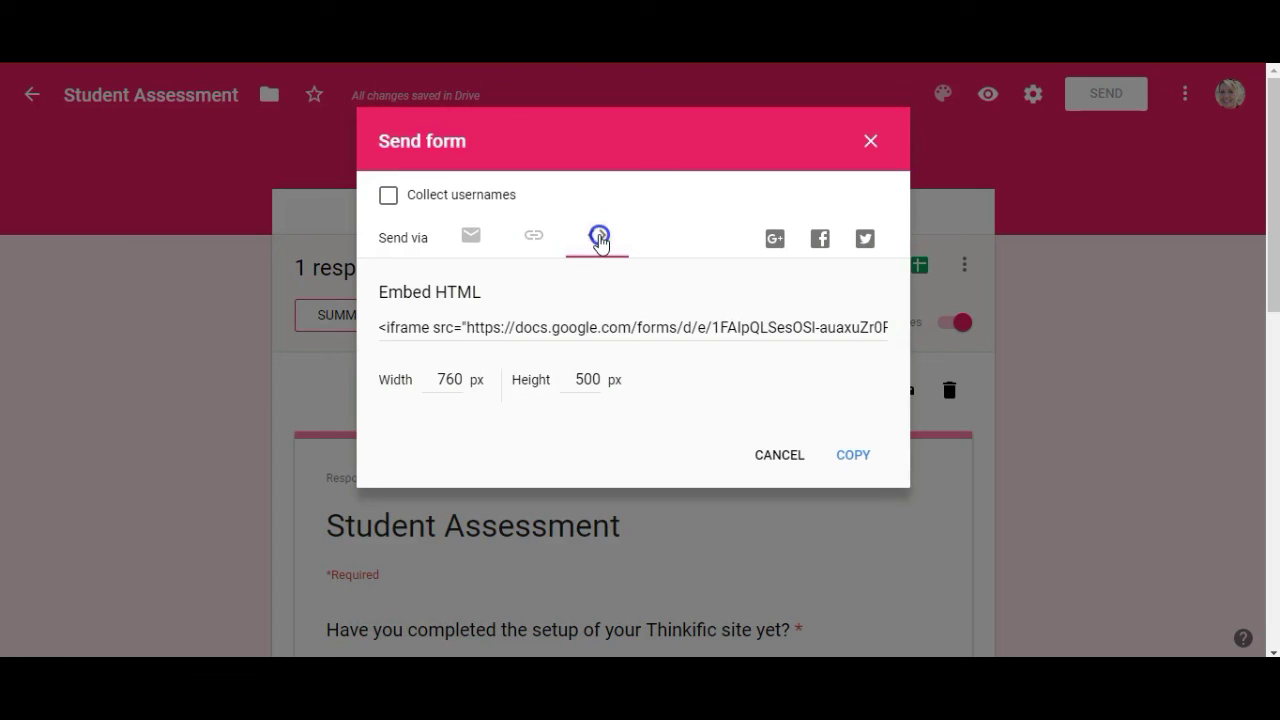
left_click(534, 238)
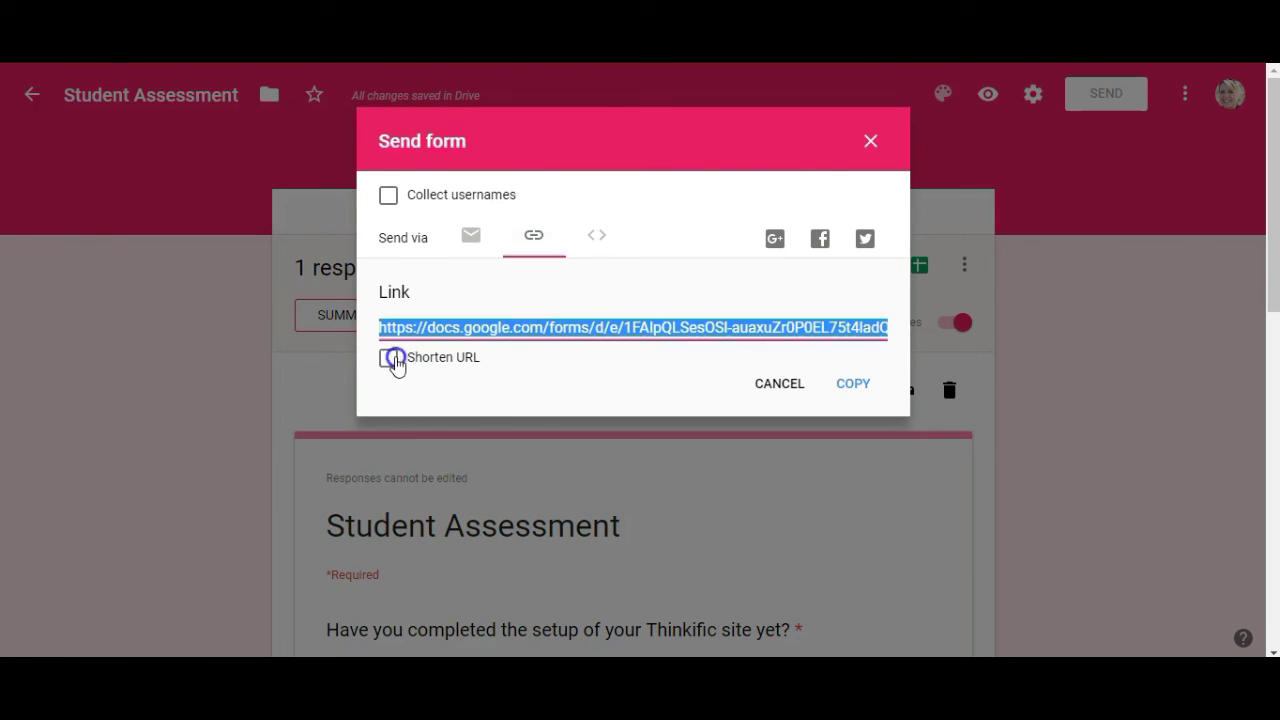
left_click(388, 357)
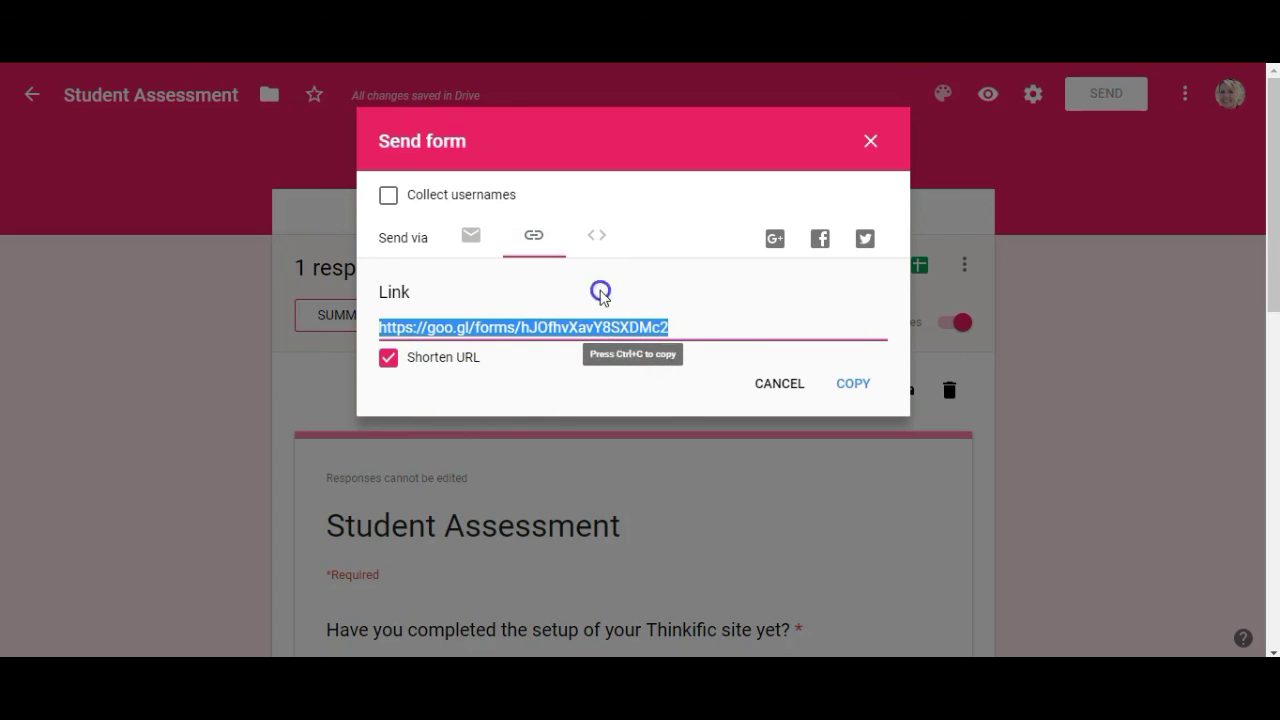
left_click(856, 385)
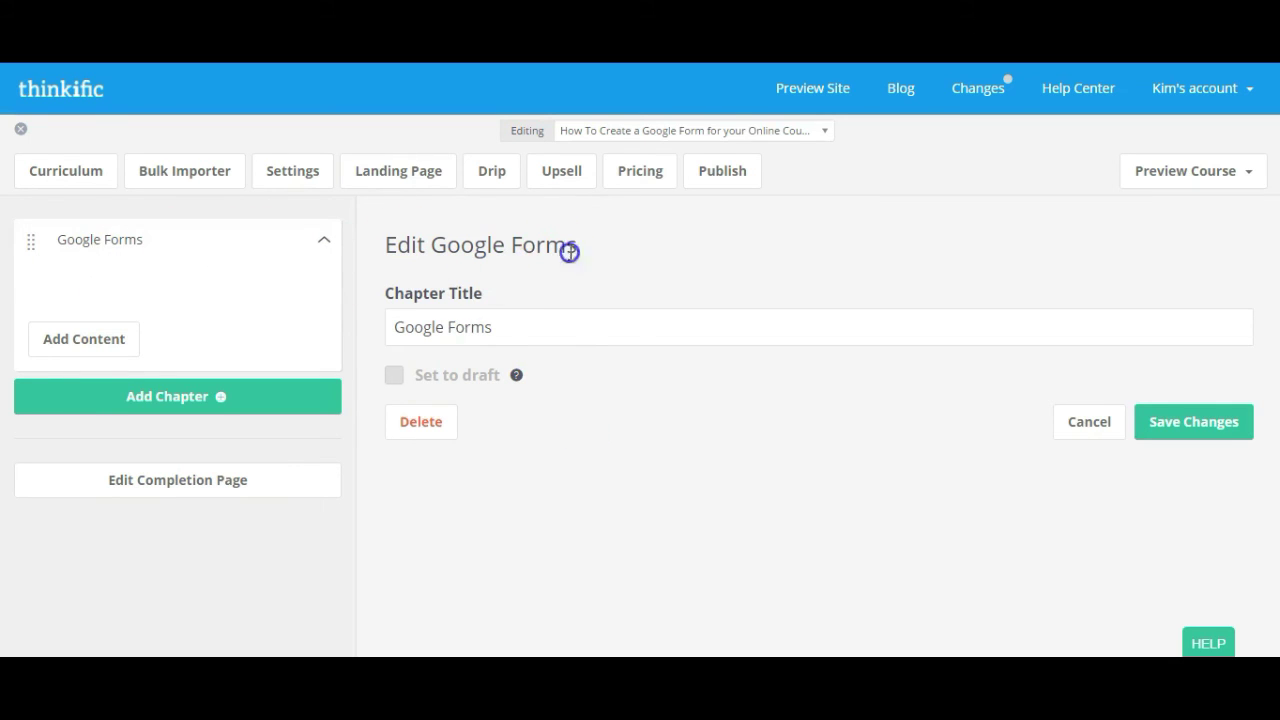
Step: Add a Multimedia lesson 'Student Assessment' using the pasted goo.gl form link and save it
left_click(82, 340)
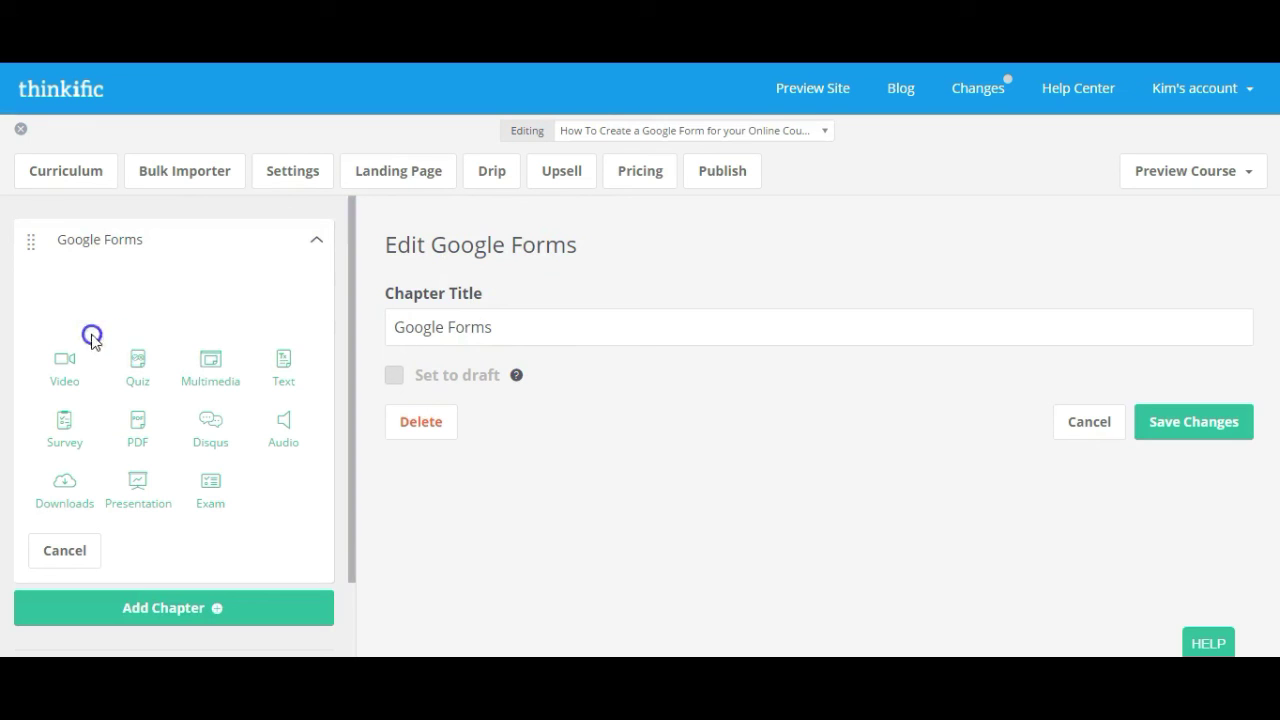
left_click(212, 378)
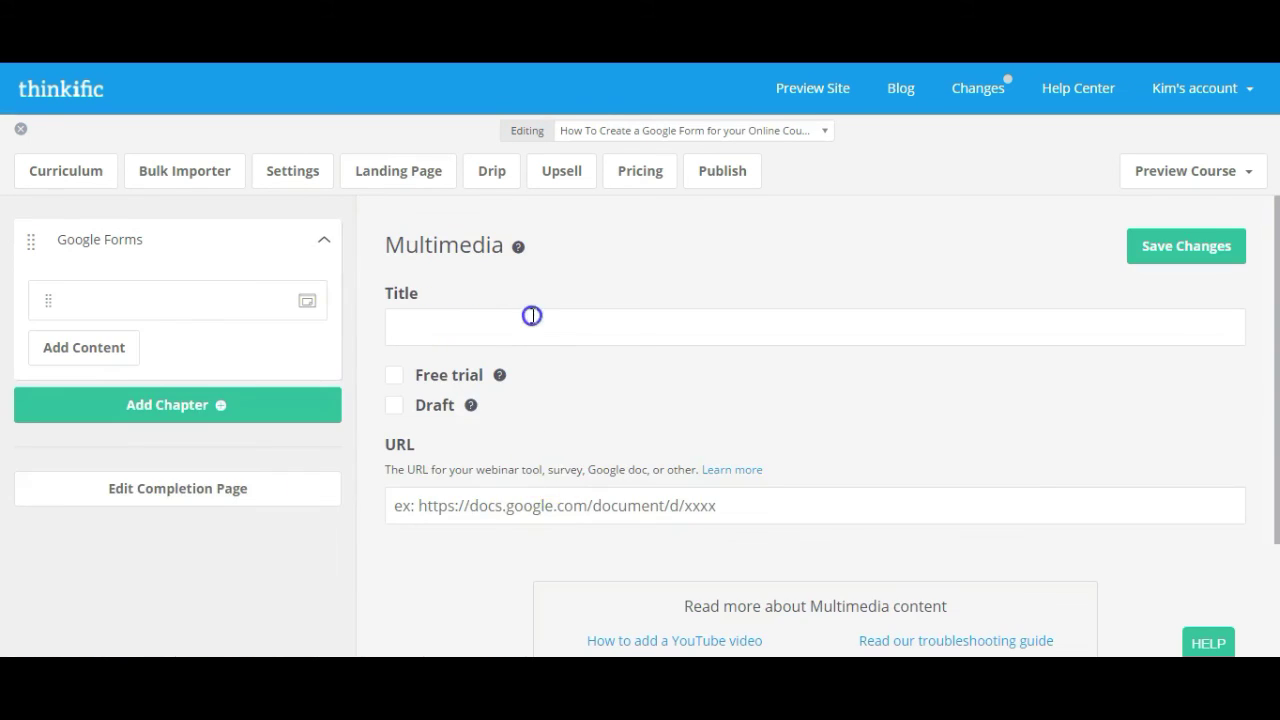
left_click(499, 339)
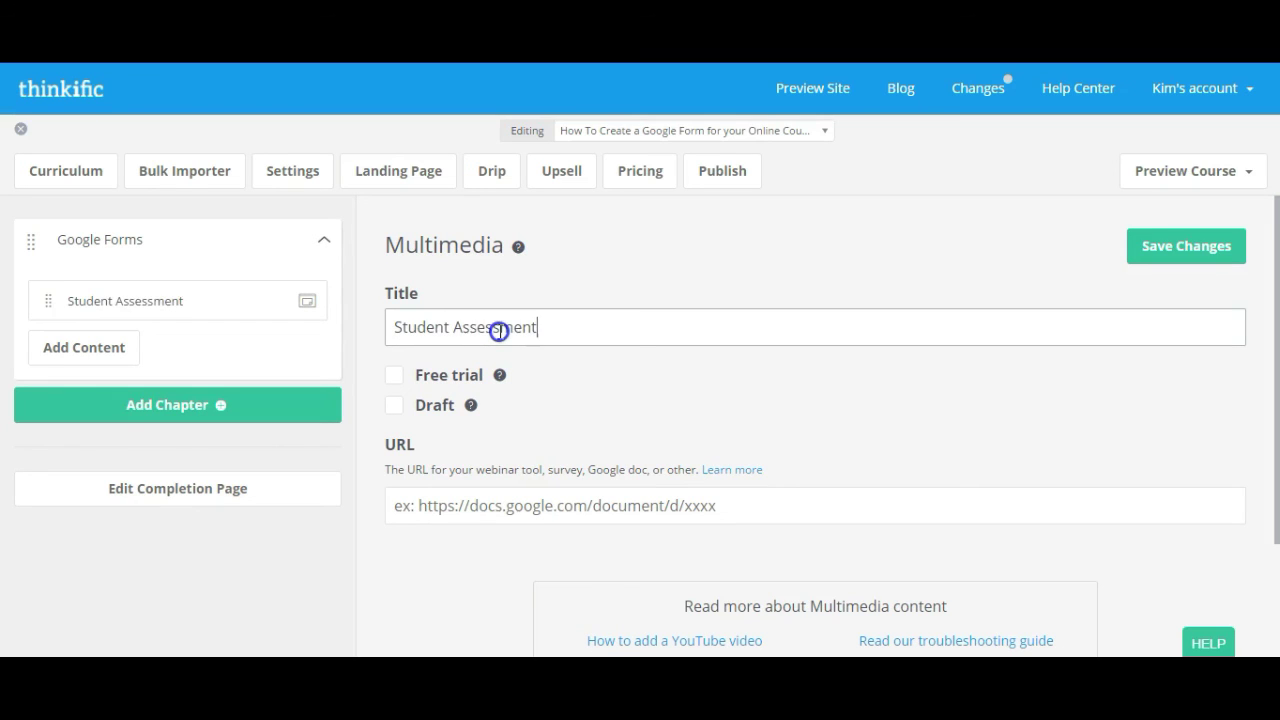
left_click(484, 512)
key("ctrl+v")
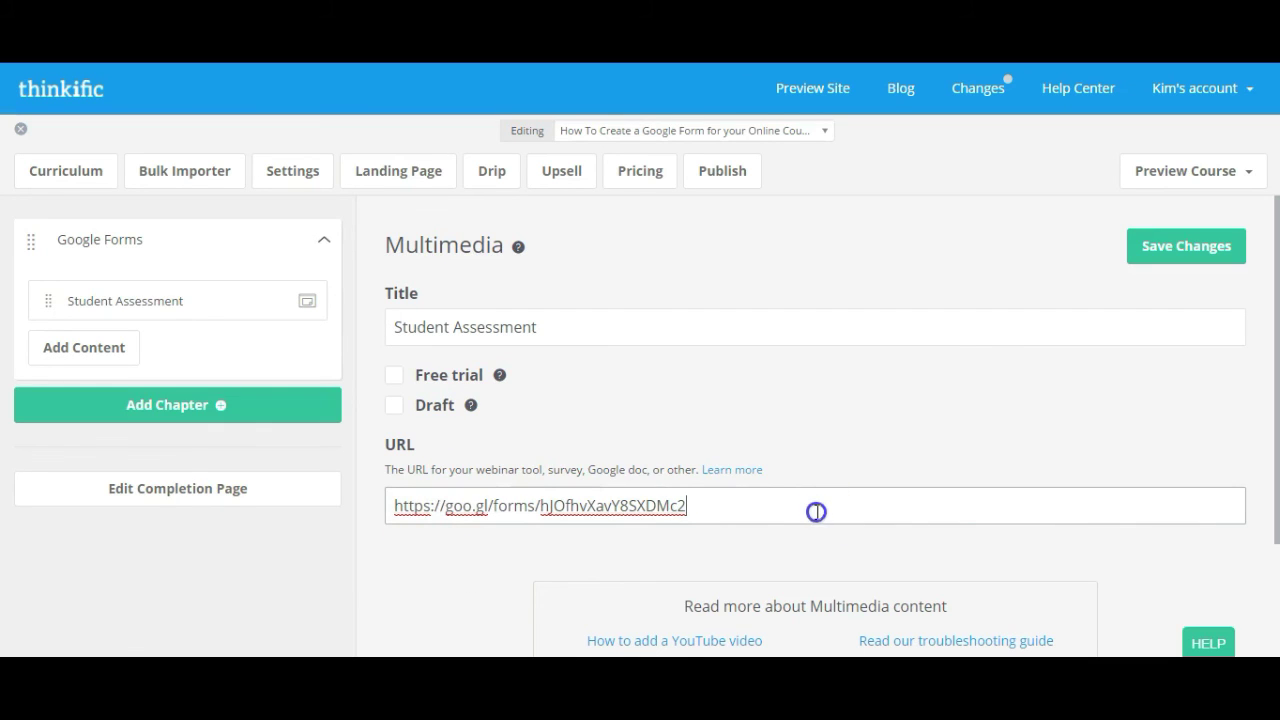
left_click(1178, 250)
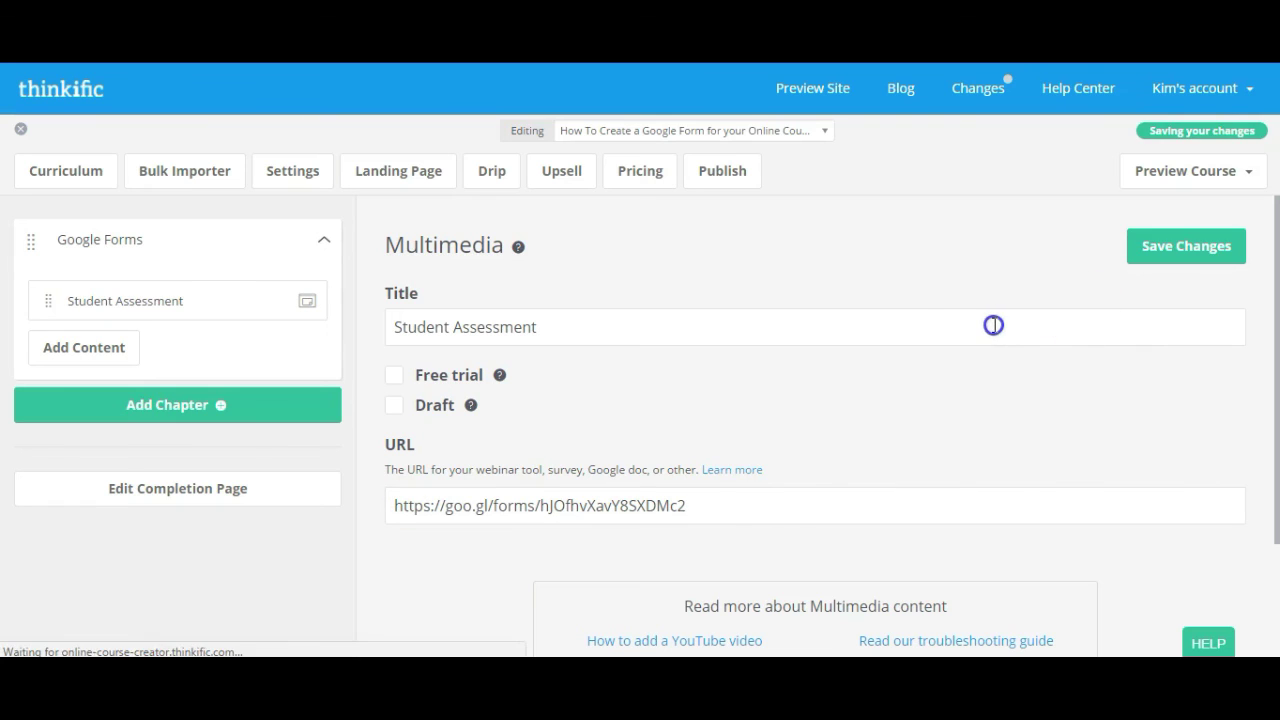
left_click(1228, 170)
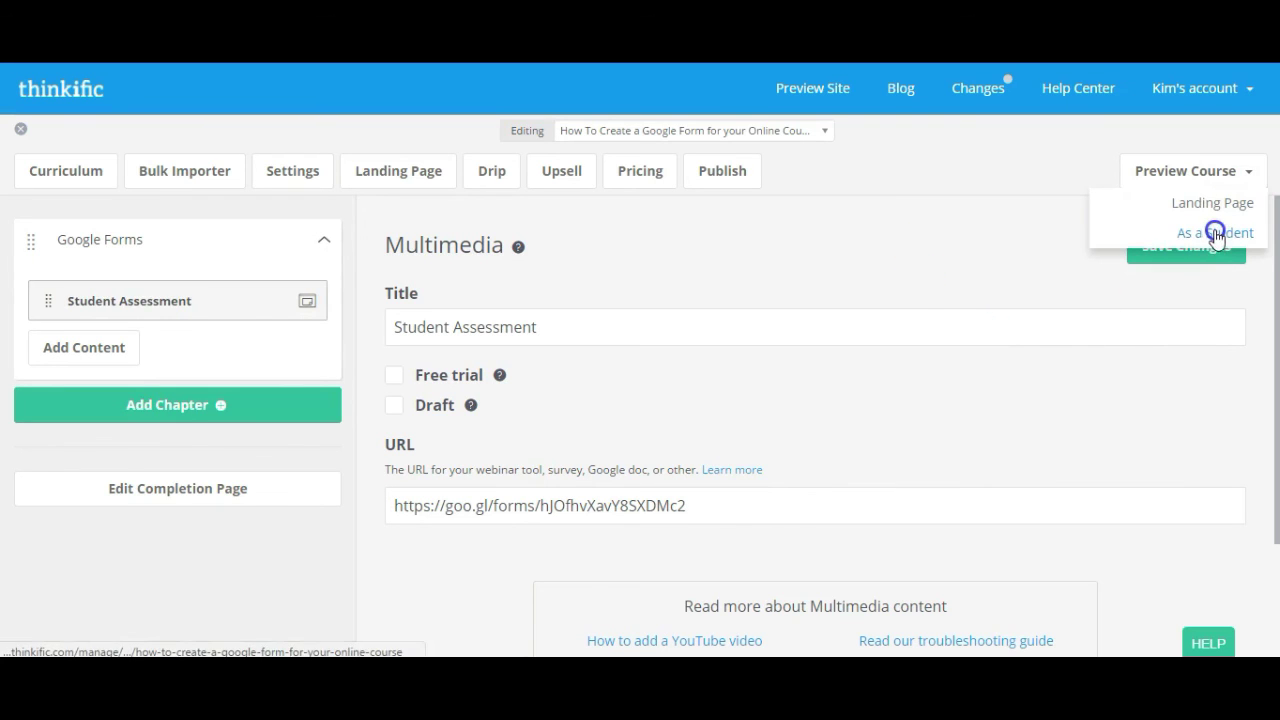
Step: Open the course's student preview and answer Yes to the setup question
left_click(1215, 234)
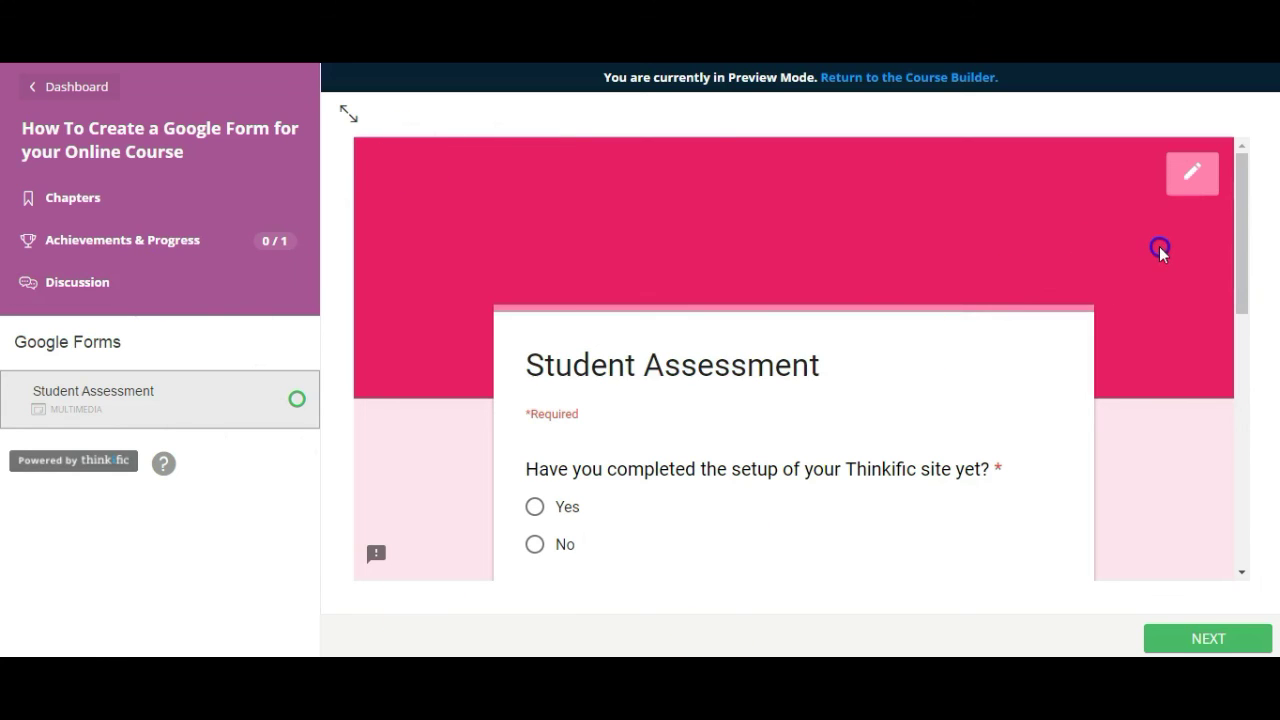
scroll(1157, 251, "down", 2)
left_click(535, 319)
scroll(800, 300, "down", 1)
Step: Answer 'Nothing' for the most challenging part, then play and pause the form's video
left_click(673, 369)
type("Nothing")
left_click(710, 334)
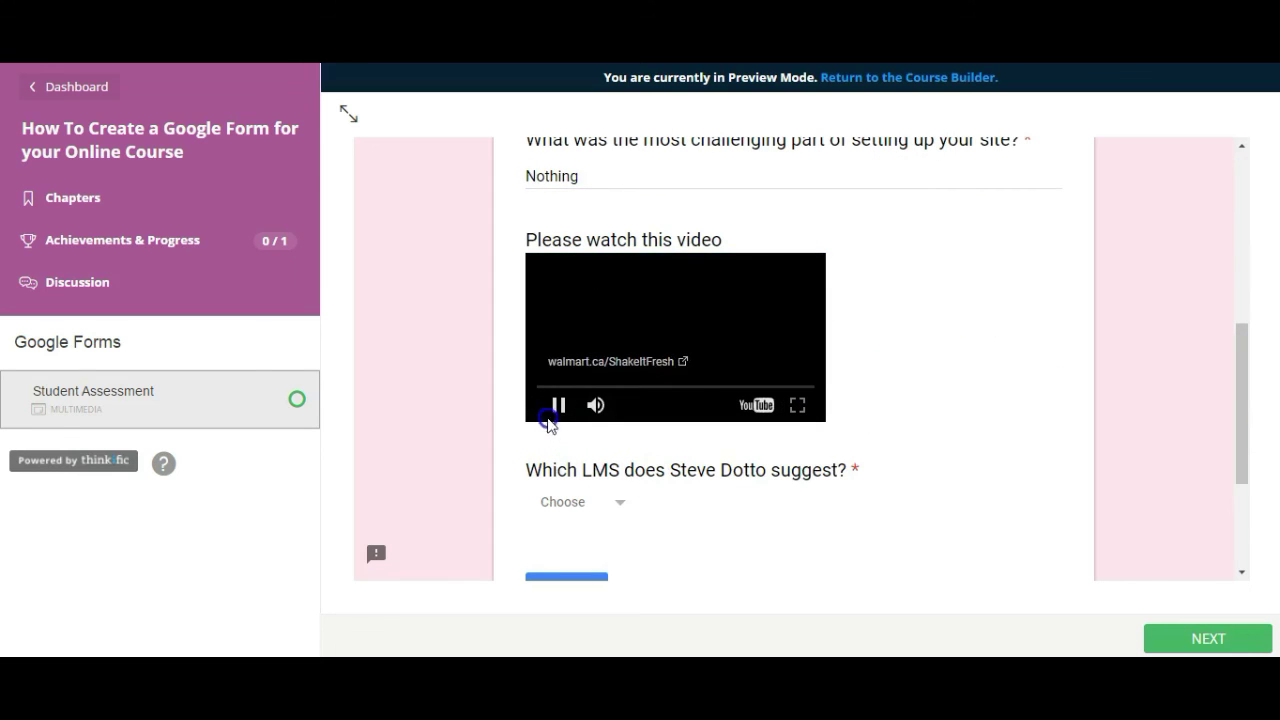
left_click(548, 419)
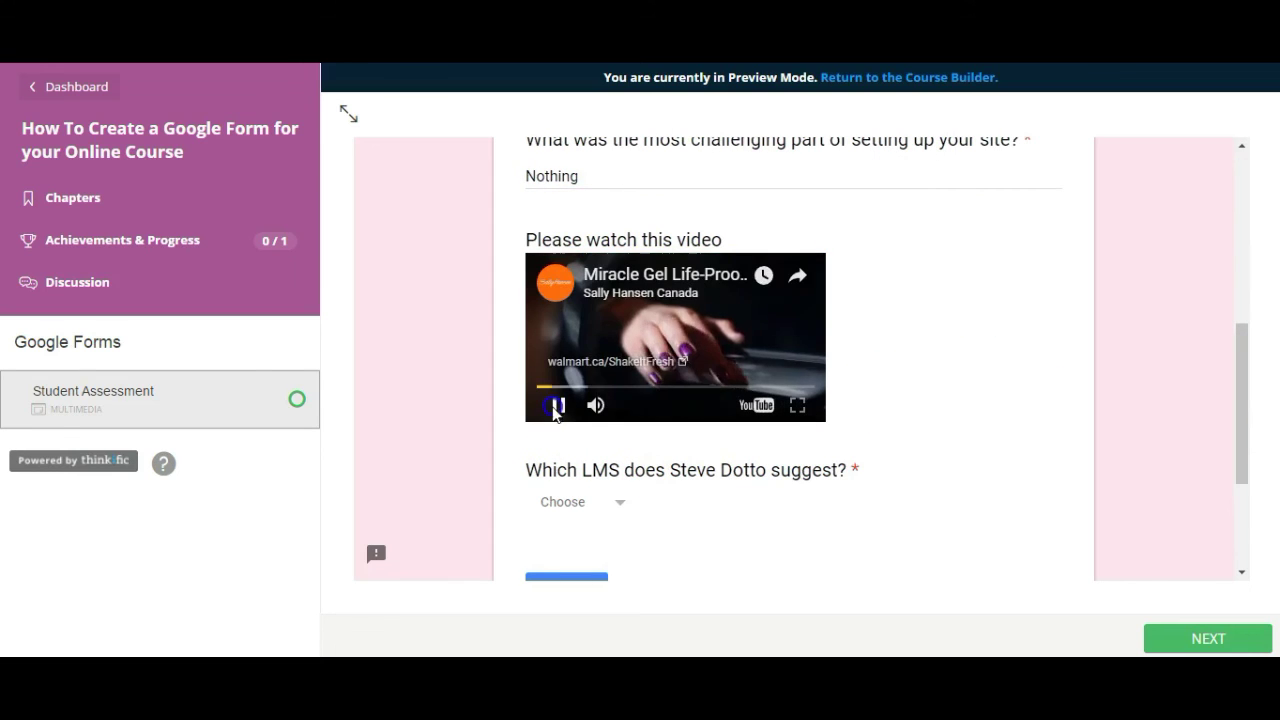